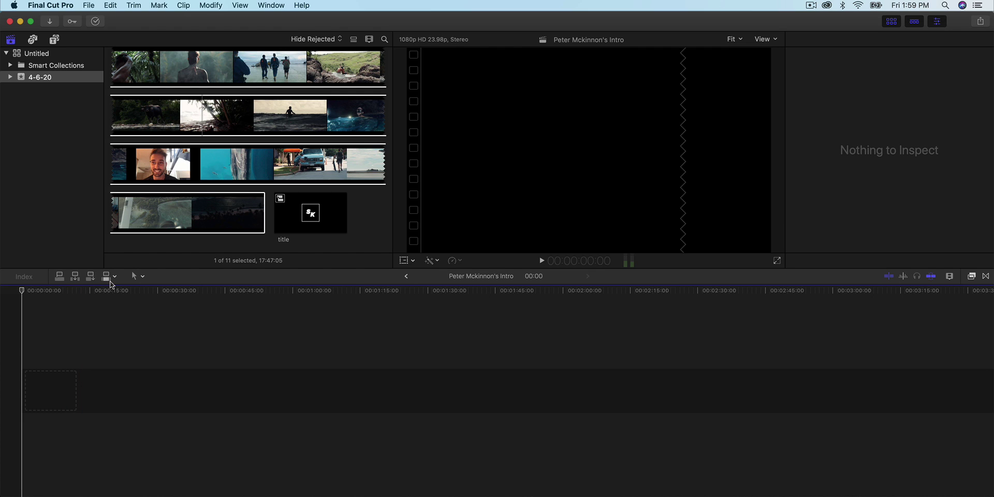
# Add the Back in Guam - Vlog clip to the start of the empty timeline and hide the browser
pyautogui.click(221, 204)
pyautogui.scroll(5, 229, 178)
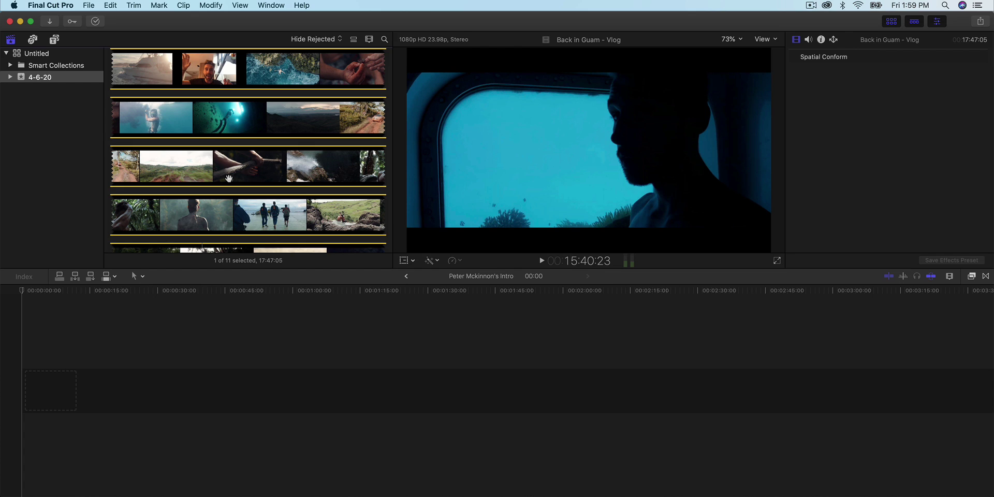
pyautogui.moveTo(229, 176); pyautogui.dragTo(96, 378)
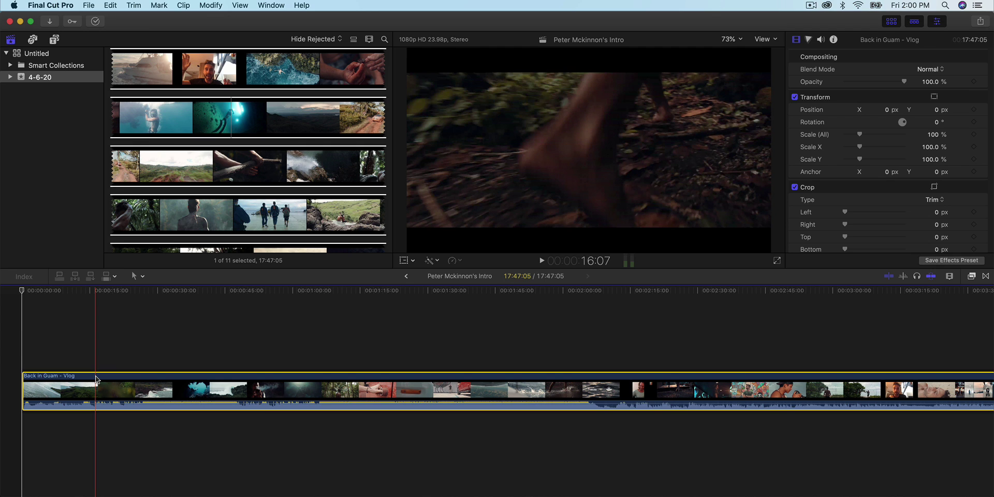
pyautogui.press('ctrl+super+1')
pyautogui.hotkey('shift', 'z')
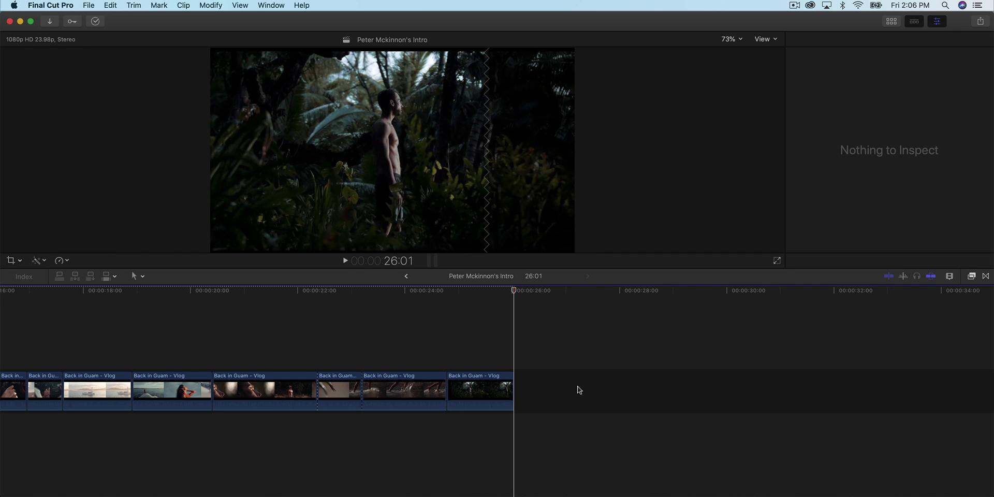
# Look over the cut clips in the timeline and place the playhead at the start of the first clip
pyautogui.hotkey('shift', 'z')
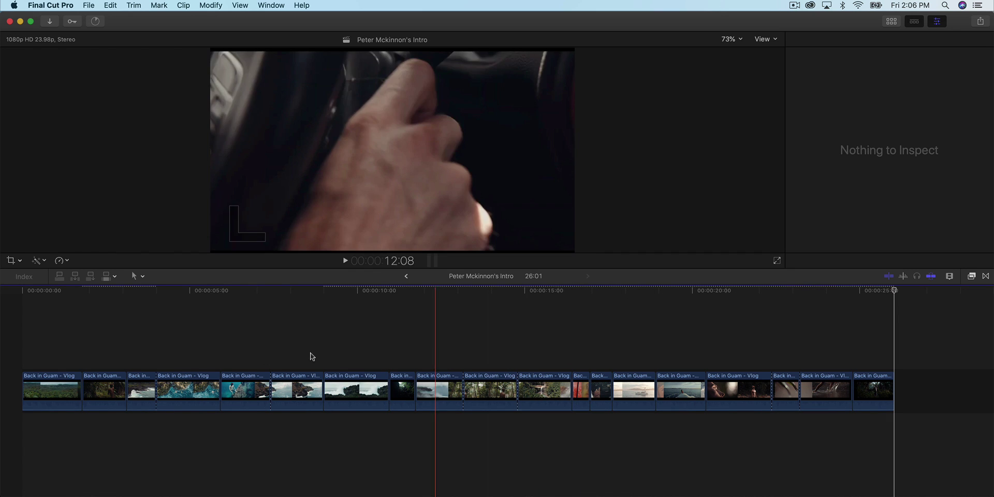
pyautogui.click(860, 373)
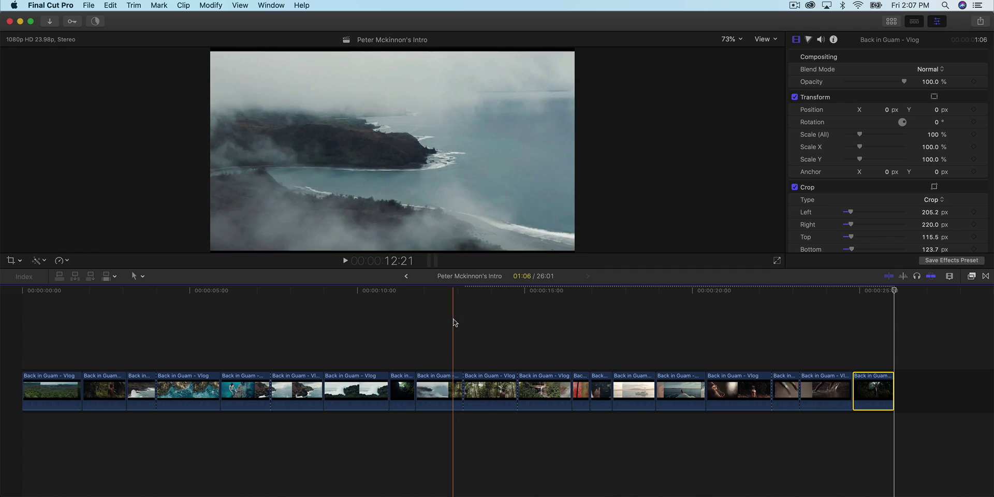
pyautogui.click(388, 290)
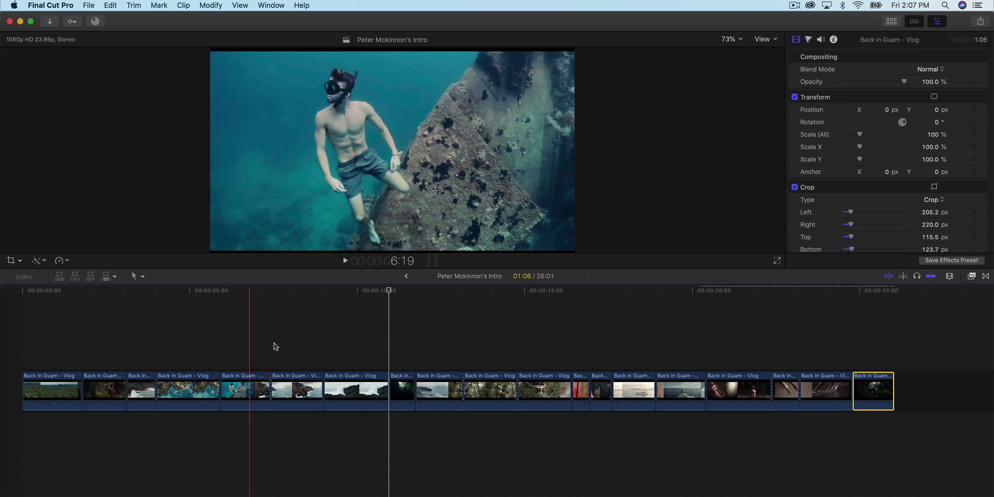
pyautogui.click(52, 346)
pyautogui.scroll(2, 51, 346)
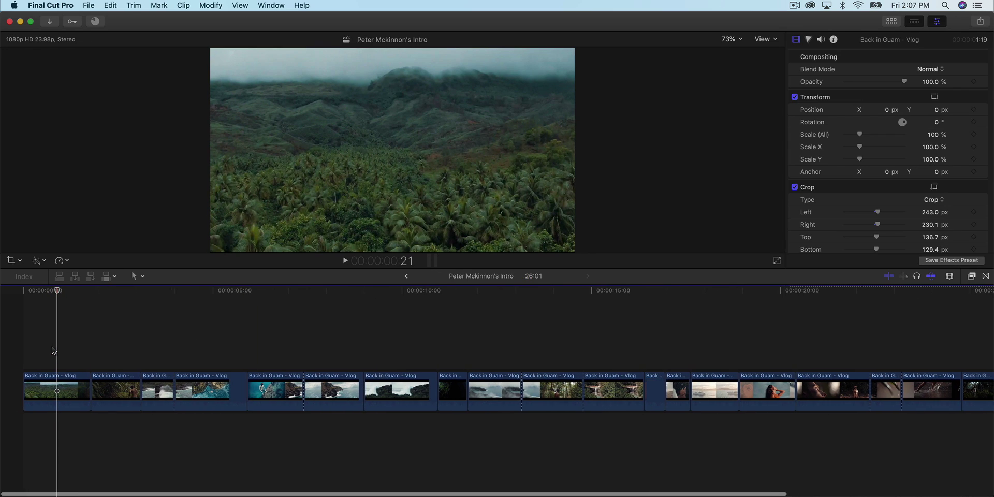
pyautogui.moveTo(50, 293); pyautogui.dragTo(22, 292)
pyautogui.press('super+equal')
pyautogui.press('super+equal')
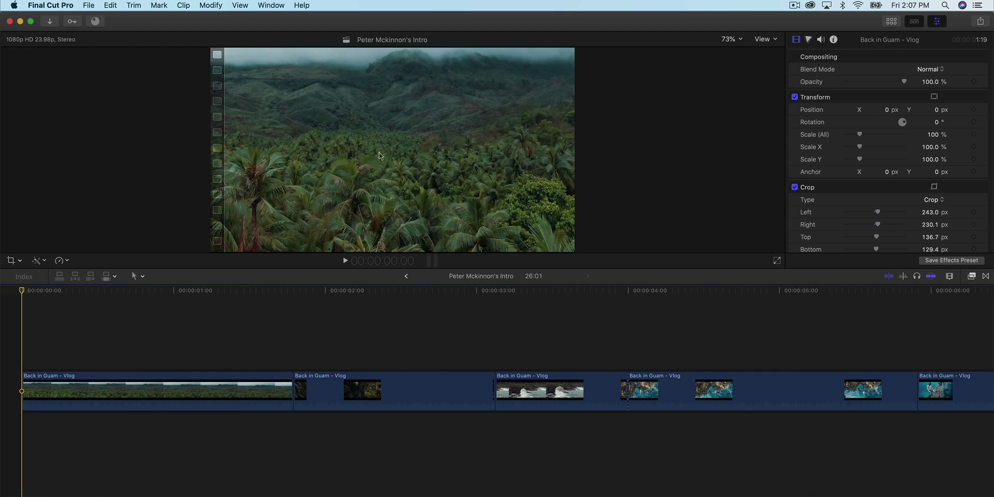
# Add the Shapes generator above the first clip at the start of the timeline, then hide the browser
pyautogui.click(892, 22)
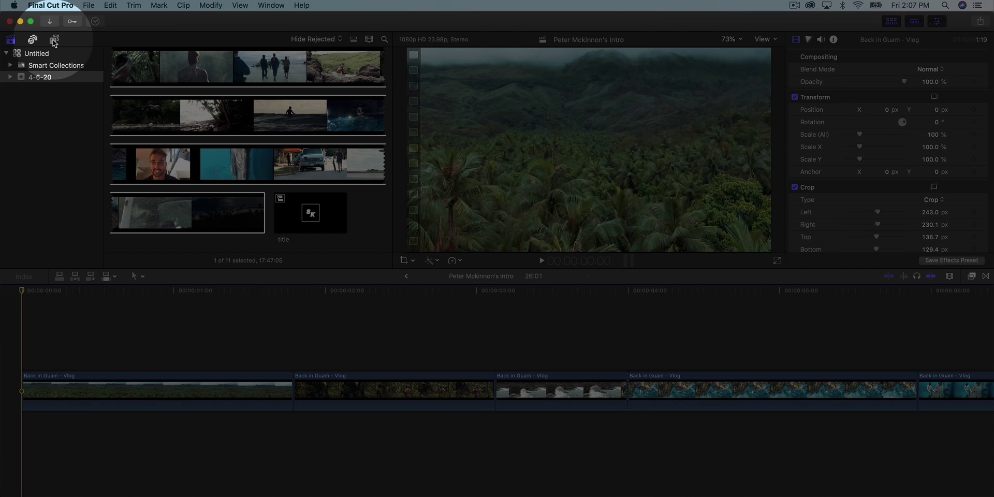
pyautogui.click(54, 40)
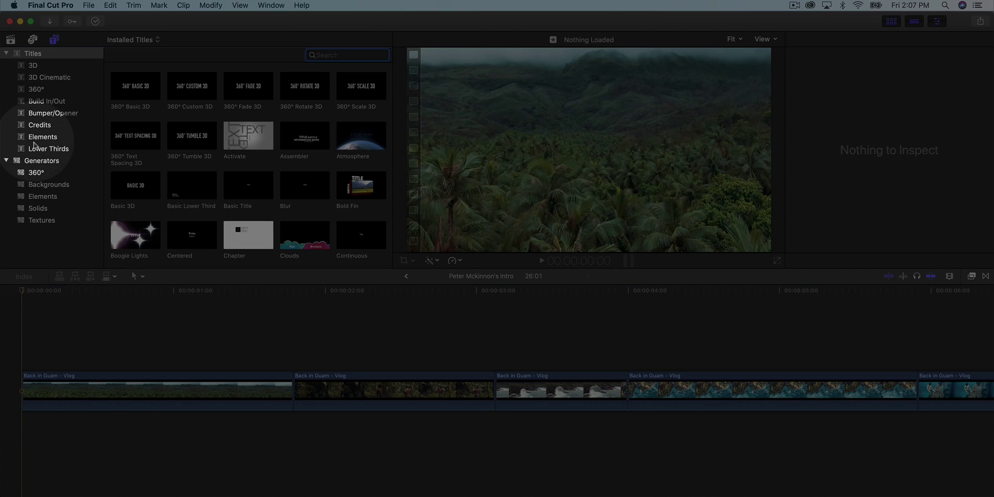
pyautogui.click(35, 164)
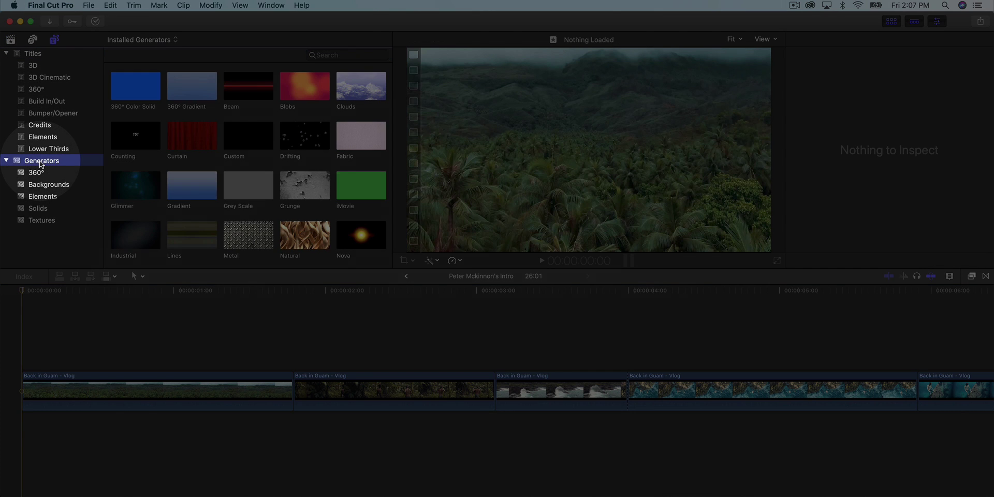
pyautogui.scroll(-5, 274, 159)
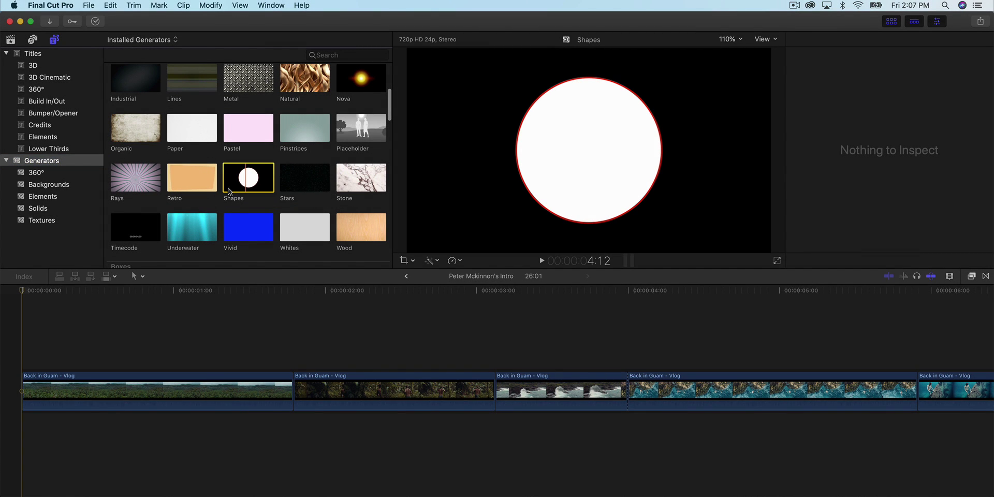
pyautogui.moveTo(247, 181); pyautogui.dragTo(71, 344)
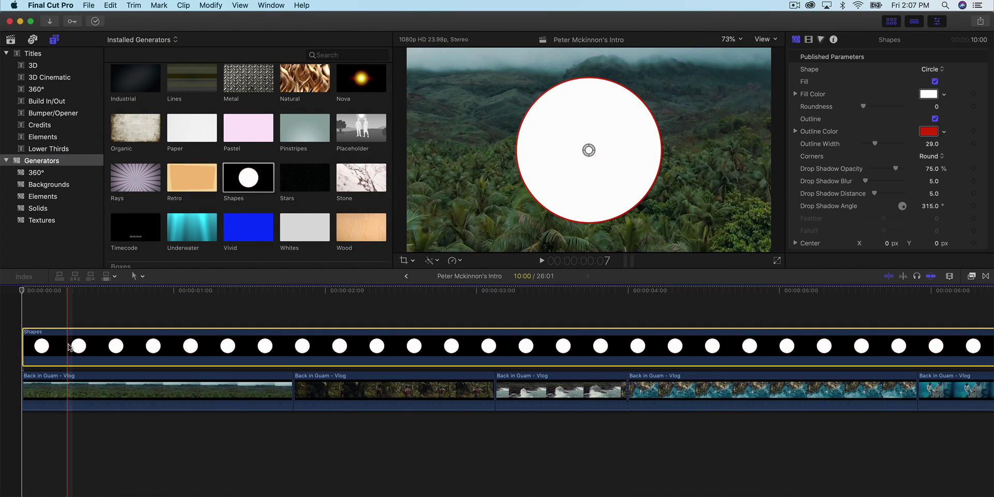
pyautogui.press('super+equal')
pyautogui.press('super+equal')
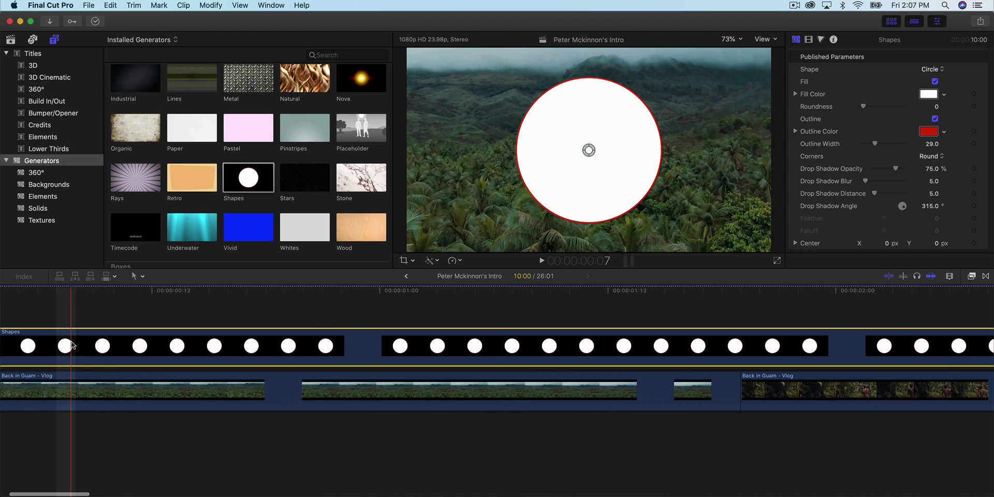
pyautogui.click(891, 20)
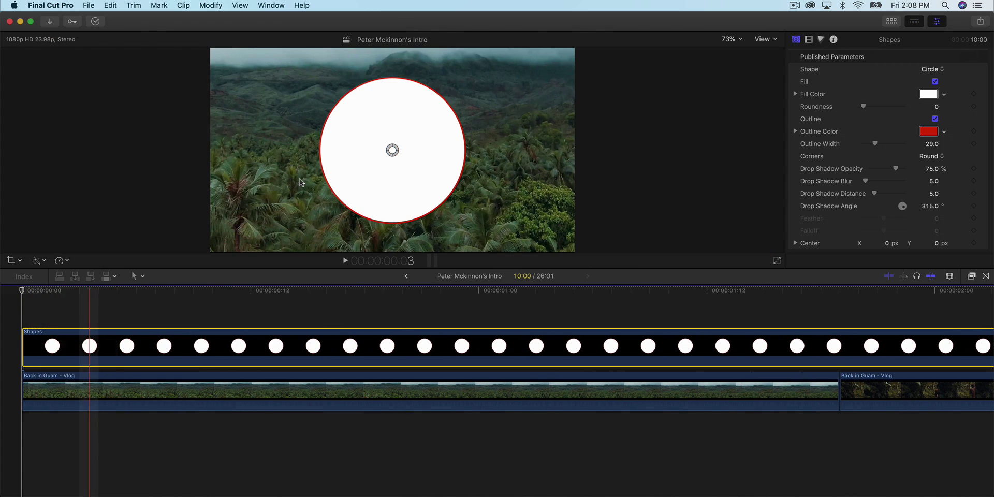
# Set the generator's shape to Square and turn off its fill
pyautogui.click(939, 69)
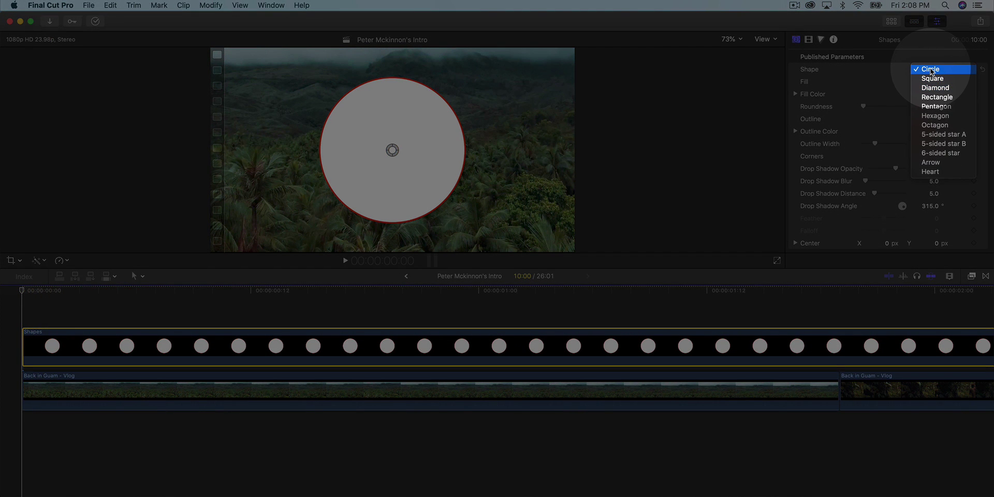
pyautogui.click(932, 78)
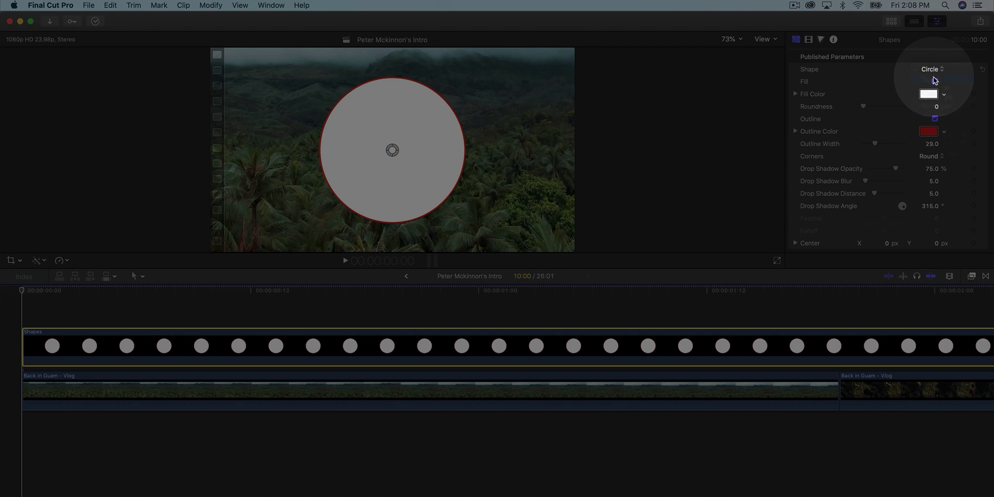
pyautogui.click(935, 82)
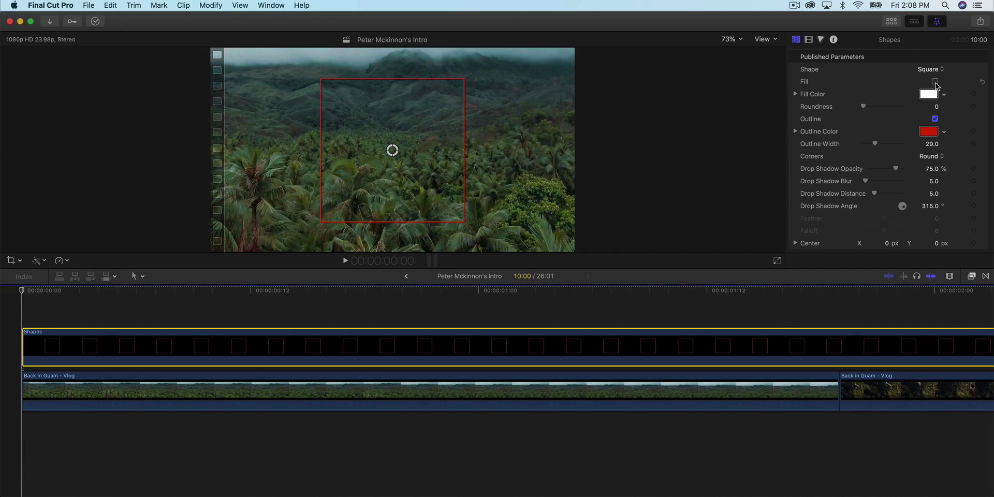
# Change the square's outline color to white using a grayscale brightness of 100%
pyautogui.click(928, 132)
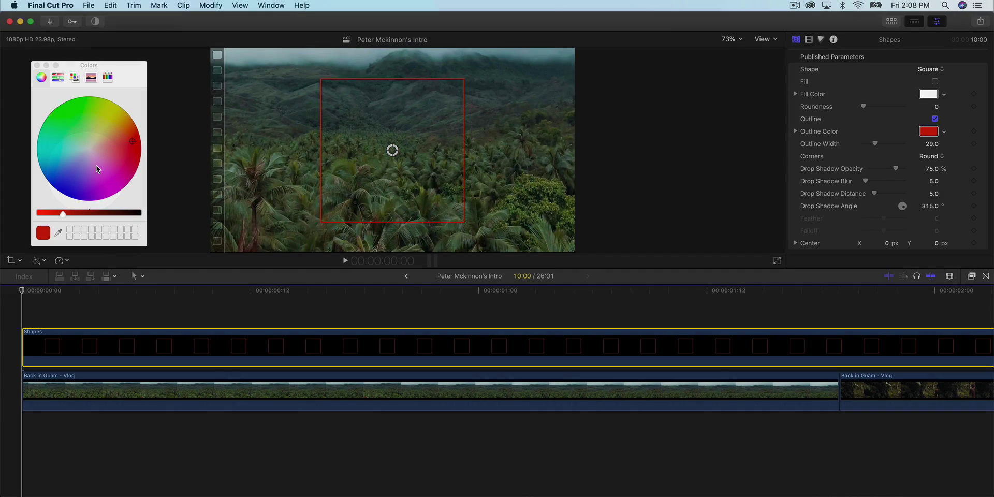
pyautogui.moveTo(63, 213); pyautogui.dragTo(38, 213)
pyautogui.click(58, 77)
pyautogui.click(74, 77)
pyautogui.click(57, 78)
pyautogui.moveTo(76, 123); pyautogui.dragTo(143, 125)
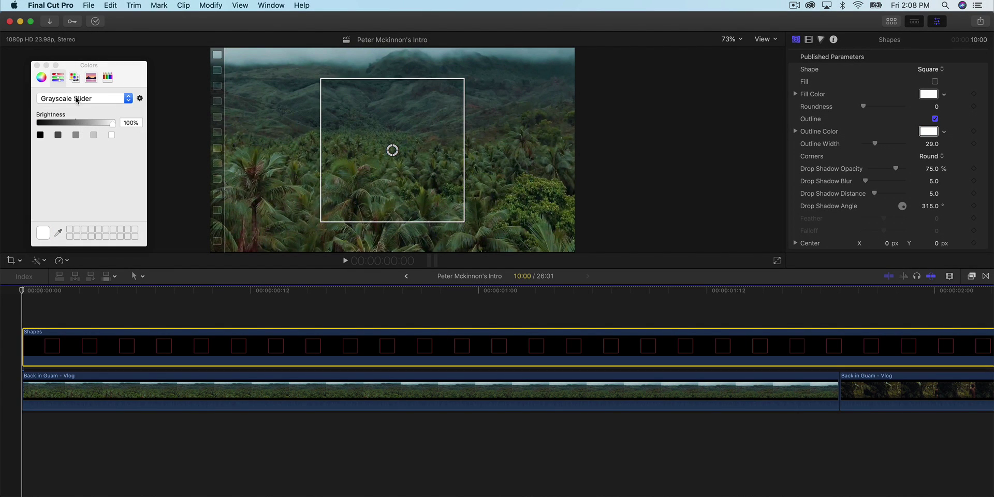
pyautogui.click(532, 147)
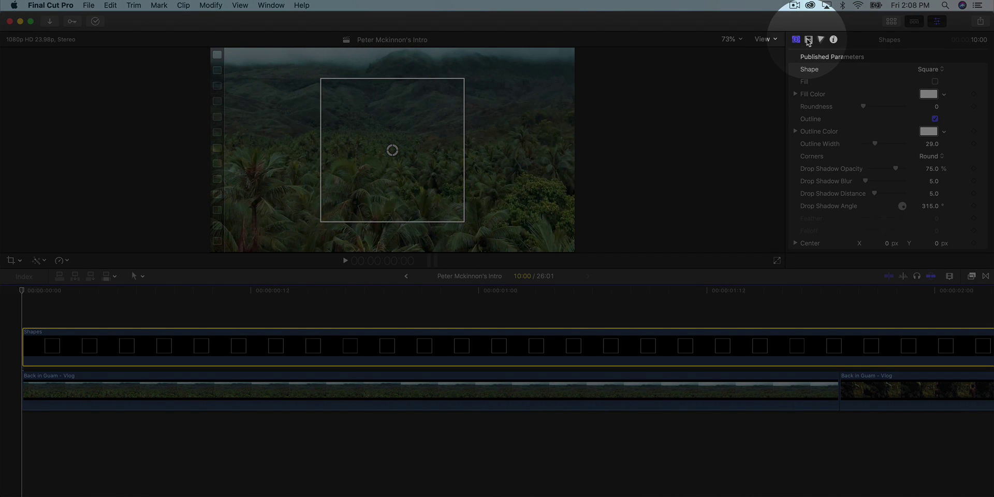
# Scale down the outlined square and set its drop shadow opacity, blur and distance to 0
pyautogui.click(808, 39)
pyautogui.scroll(-1, 850, 132)
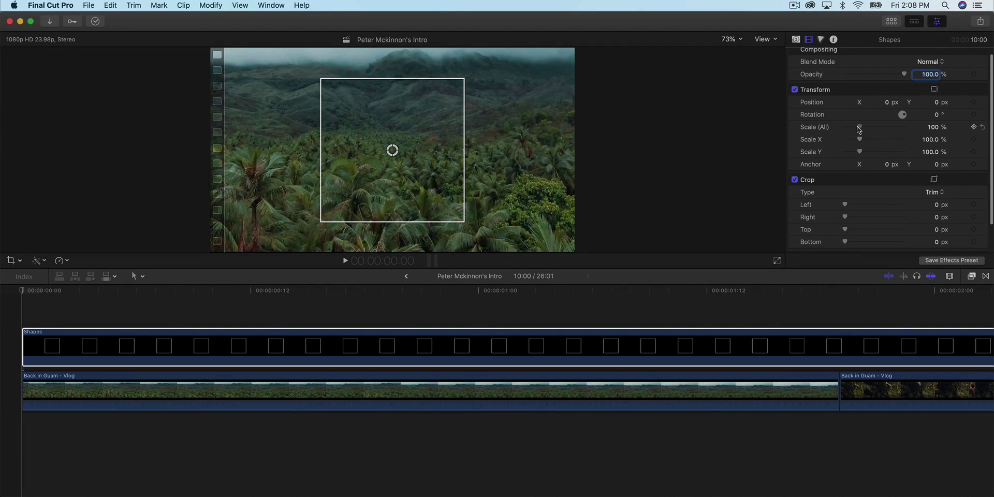
pyautogui.moveTo(859, 130); pyautogui.dragTo(854, 131)
pyautogui.click(796, 40)
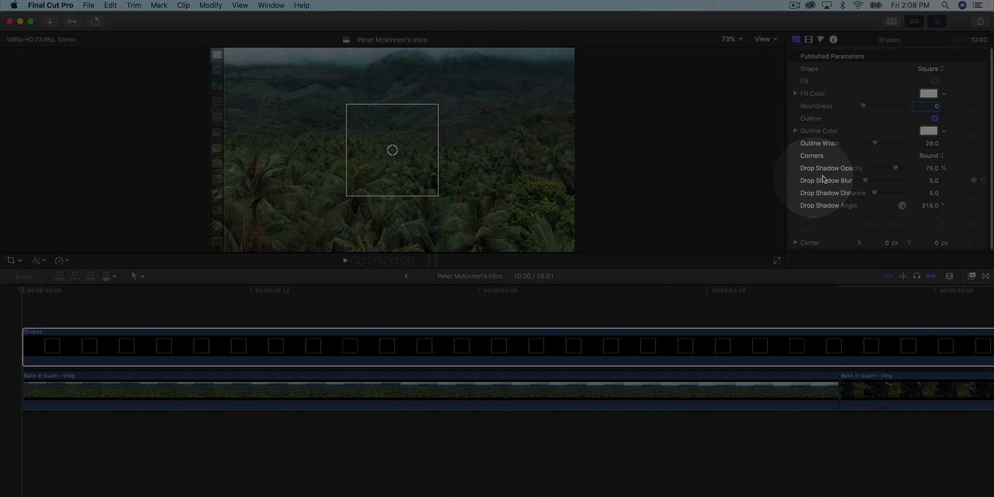
pyautogui.moveTo(890, 168); pyautogui.dragTo(846, 193)
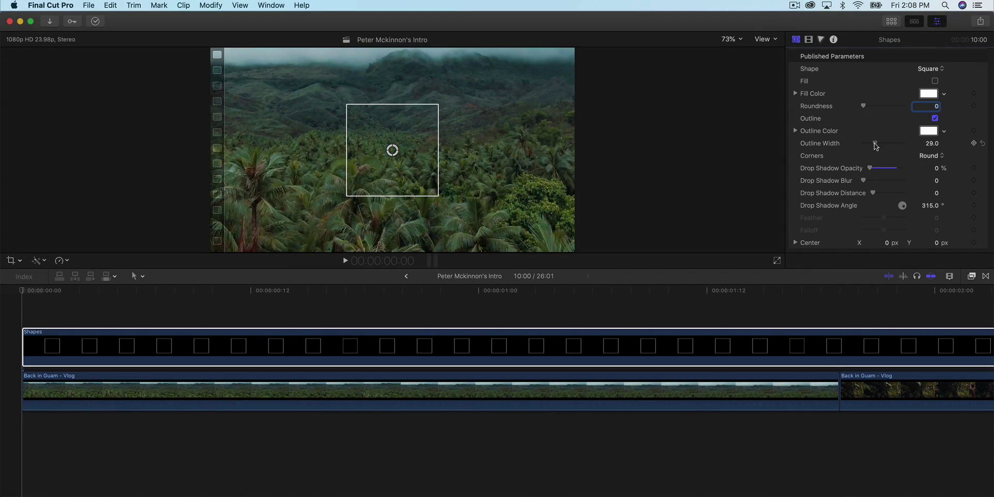
# Try an outline width of 33.47 on the square and set its corners to Square
pyautogui.moveTo(875, 145); pyautogui.dragTo(876, 146)
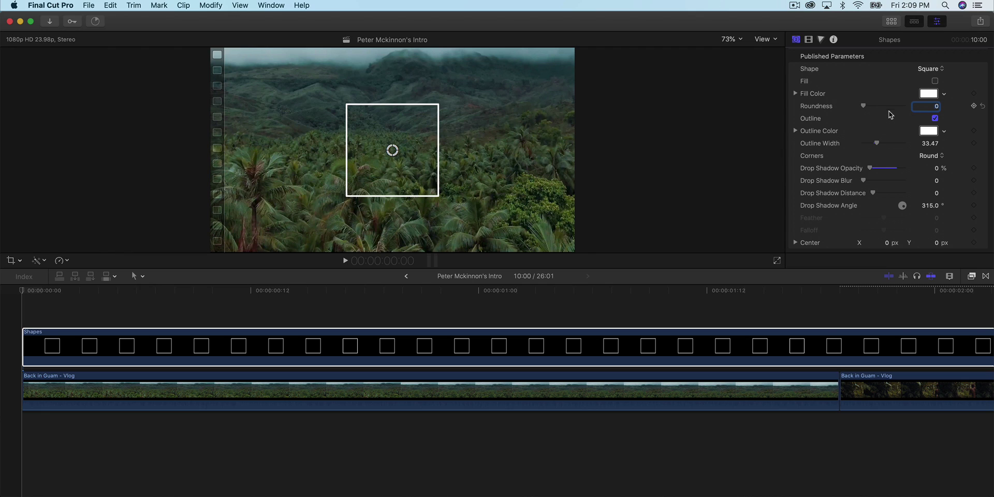
pyautogui.click(925, 156)
pyautogui.click(931, 164)
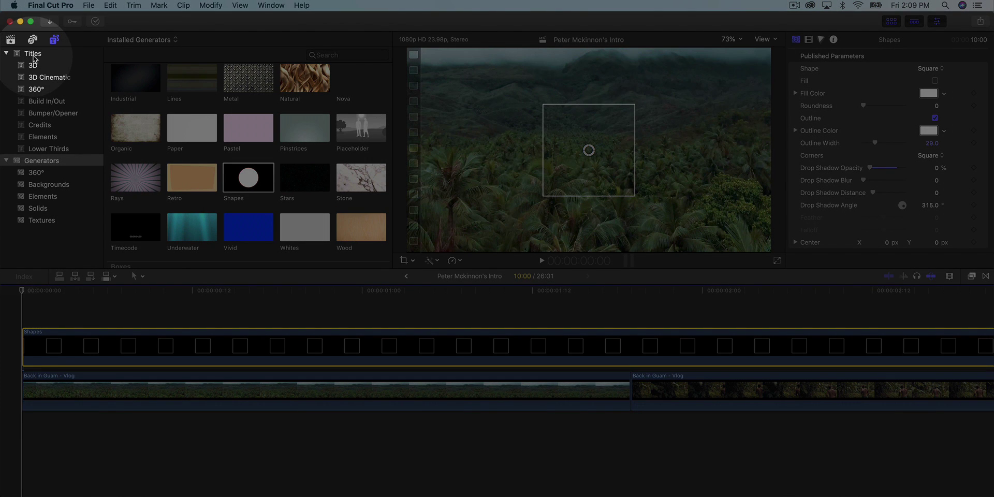
# Add a Basic Title above the Shapes clip at the start of the timeline and hide the browser
pyautogui.click(32, 54)
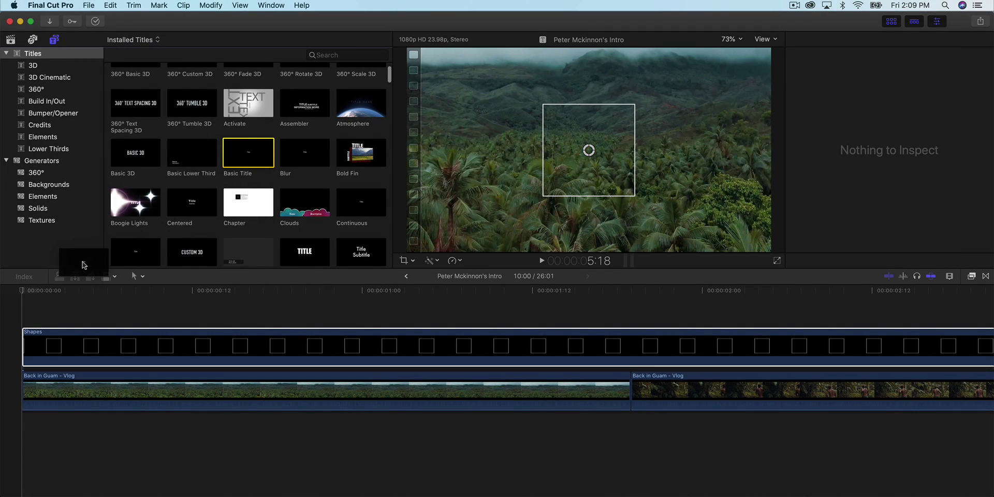
pyautogui.moveTo(83, 265); pyautogui.dragTo(83, 317)
pyautogui.click(891, 22)
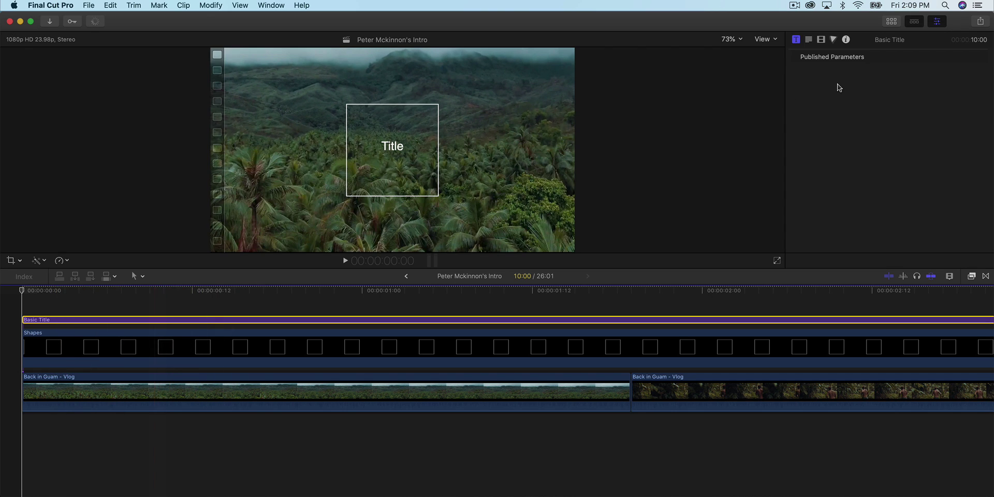
# Replace the Basic Title's placeholder text with SK
pyautogui.click(808, 39)
pyautogui.doubleClick(808, 87)
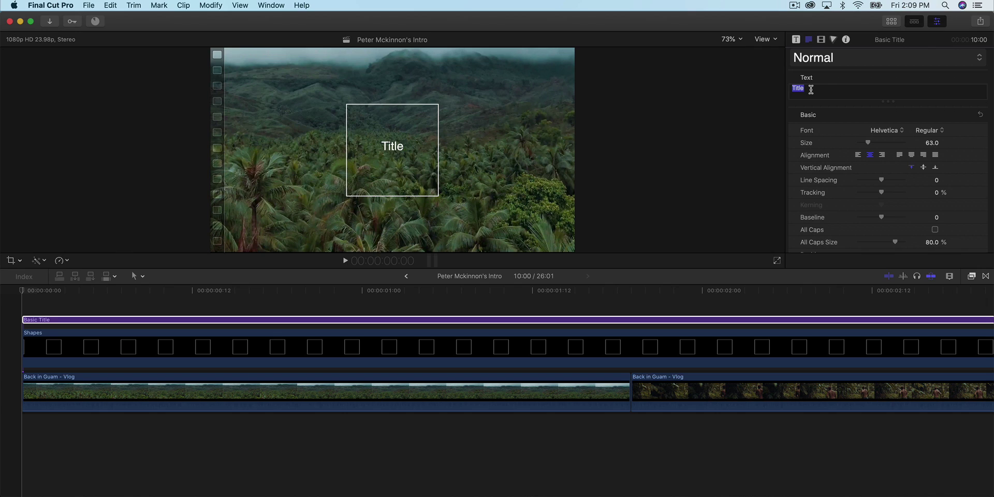
pyautogui.write('SM')
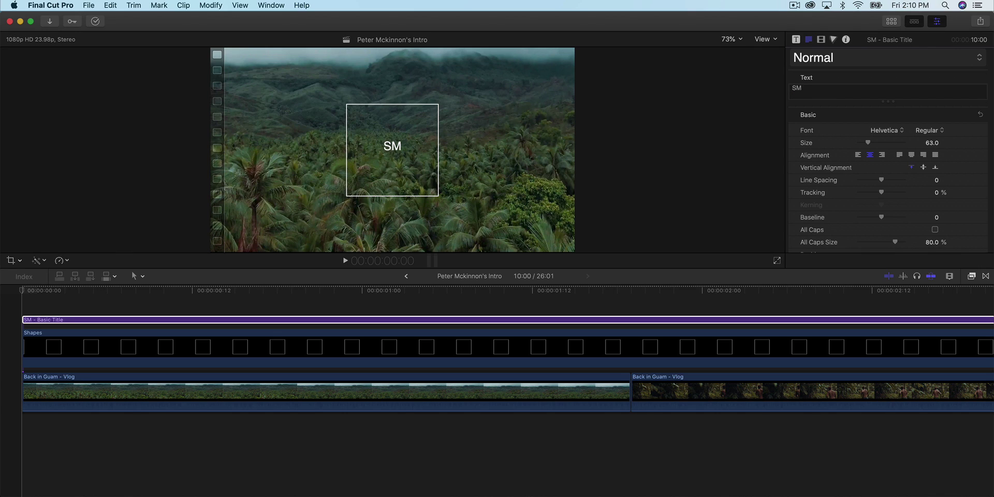
pyautogui.press('BackSpace')
pyautogui.write('K')
# Change the SK title's font to Proxima Nova in the Black Italic style
pyautogui.doubleClick(797, 88)
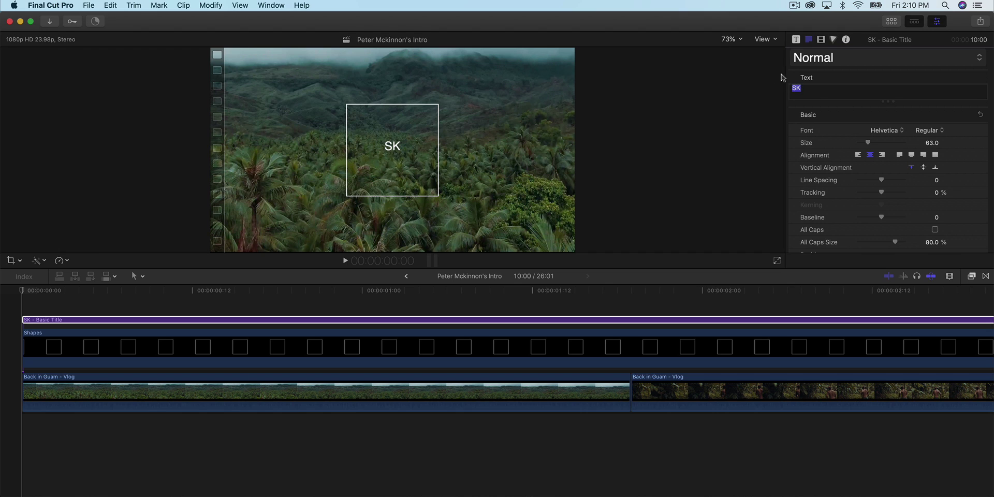
pyautogui.click(885, 131)
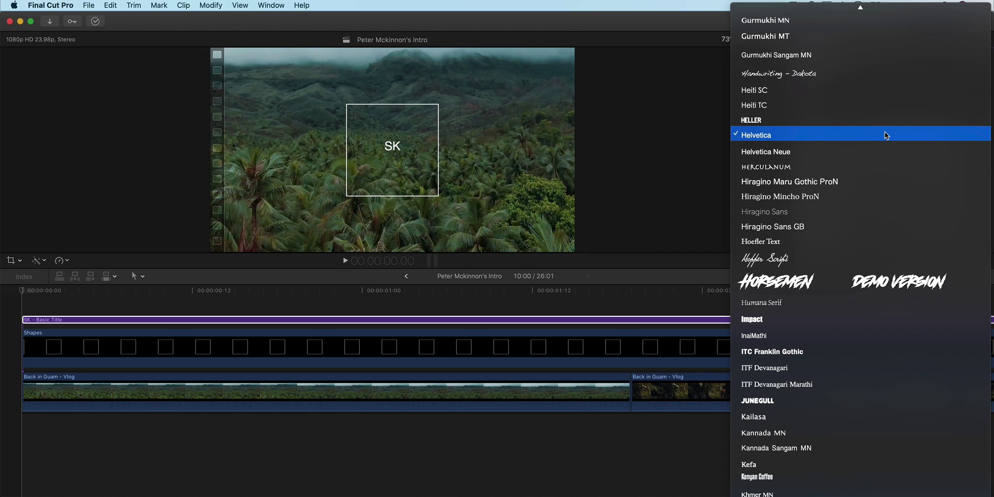
pyautogui.scroll(-10, 820, 221)
pyautogui.scroll(-12, 802, 294)
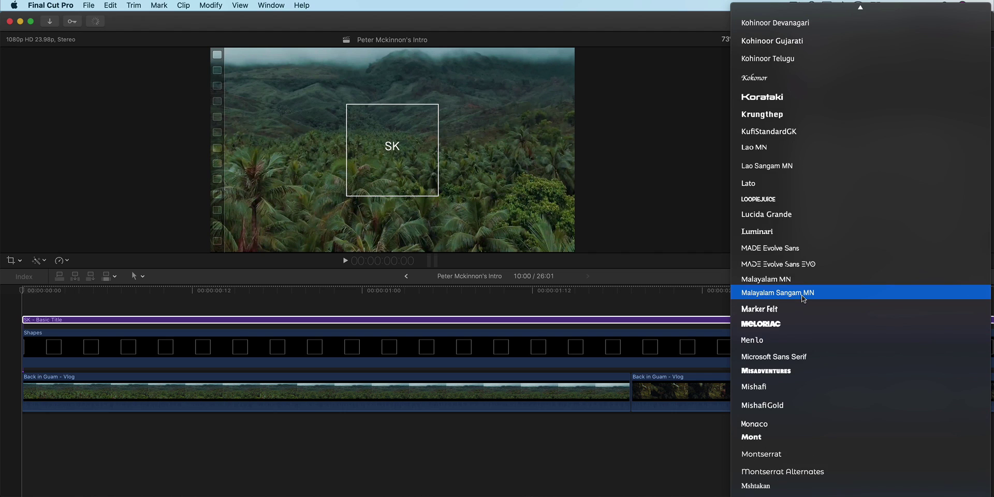
pyautogui.scroll(-10, 786, 346)
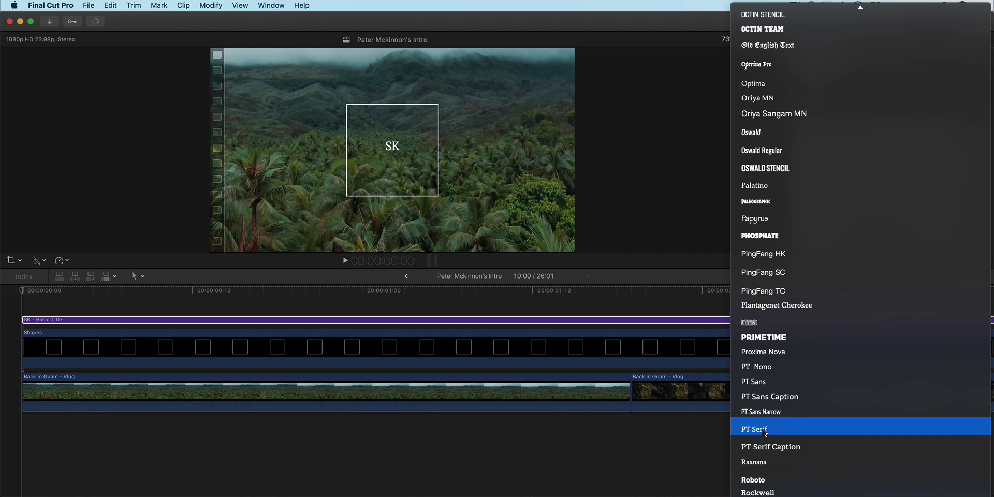
pyautogui.click(772, 351)
pyautogui.click(896, 132)
pyautogui.click(897, 131)
pyautogui.click(929, 130)
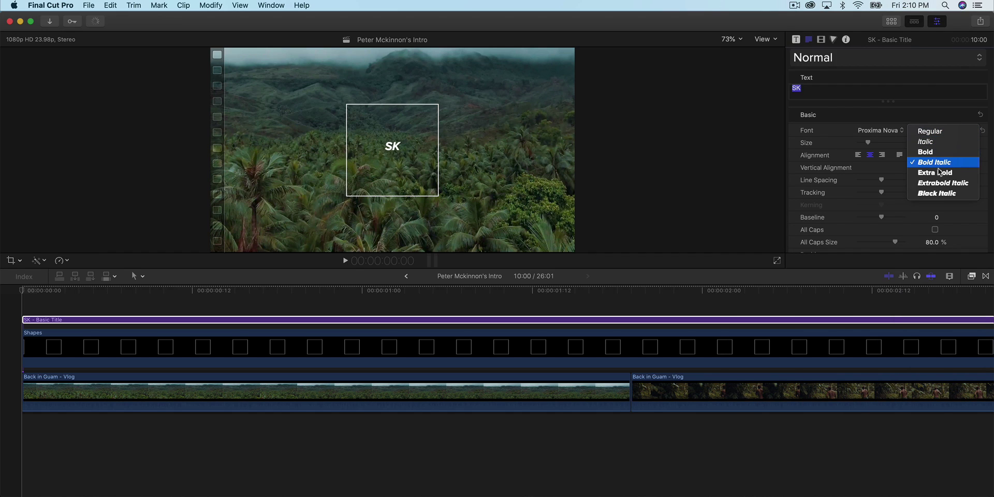
pyautogui.click(941, 194)
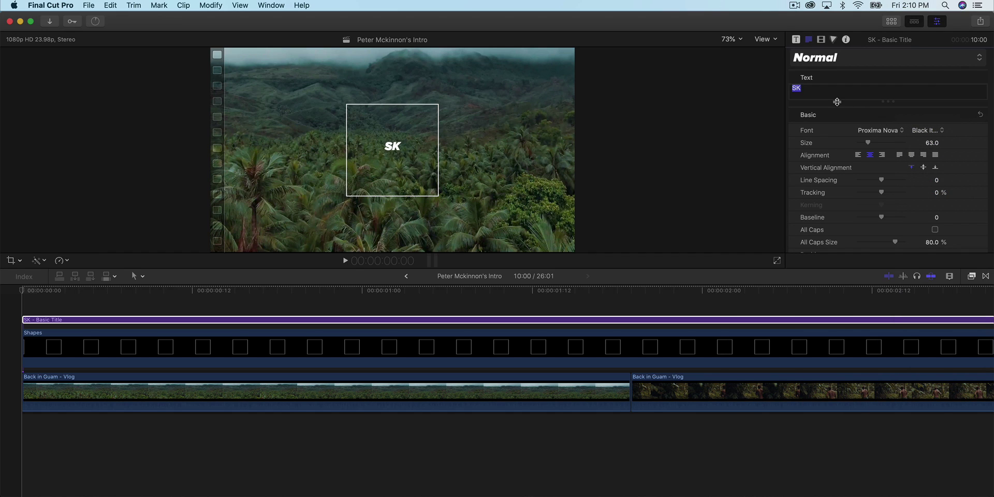
# Enlarge the SK title to size 200 and lower only the letter K with a baseline of -73
pyautogui.press('super+minus')
pyautogui.scroll(-1, 830, 92)
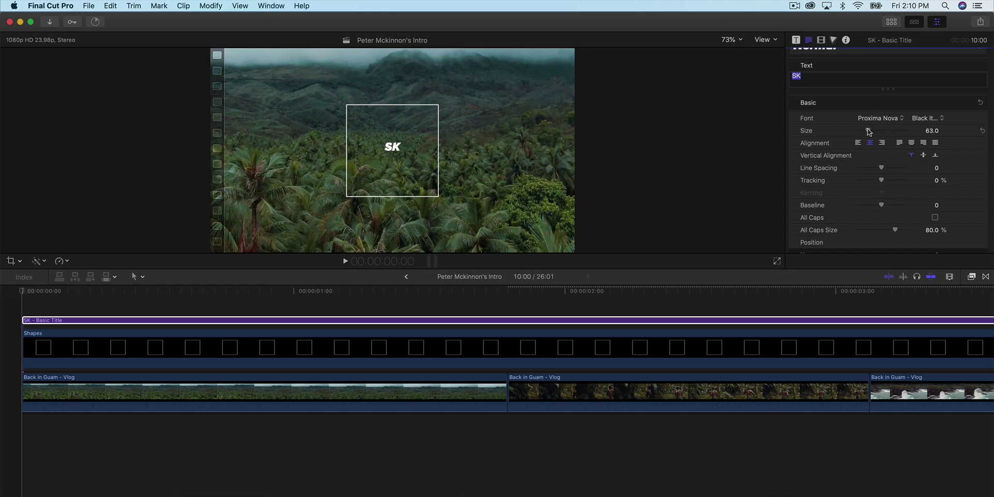
pyautogui.moveTo(868, 131); pyautogui.dragTo(887, 130)
pyautogui.moveTo(394, 143); pyautogui.dragTo(395, 149)
pyautogui.scroll(-1, 847, 201)
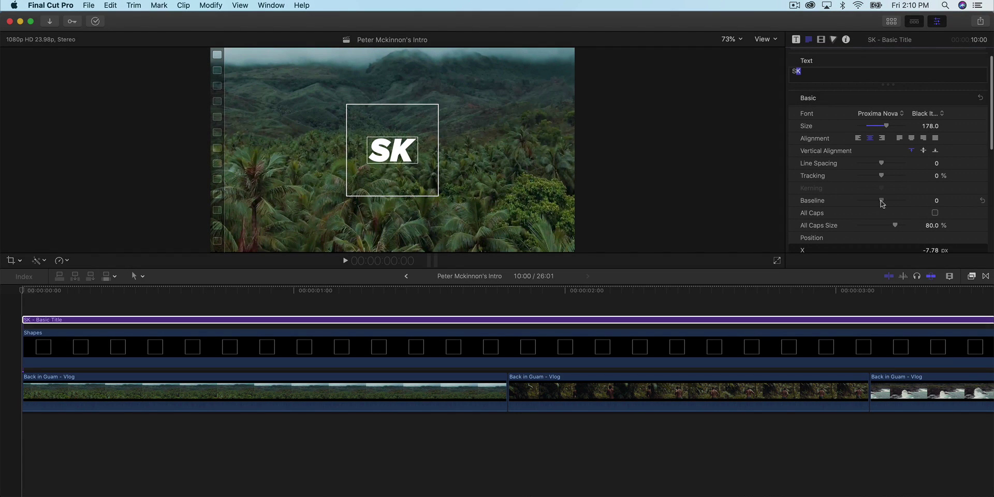
pyautogui.moveTo(882, 200); pyautogui.dragTo(867, 204)
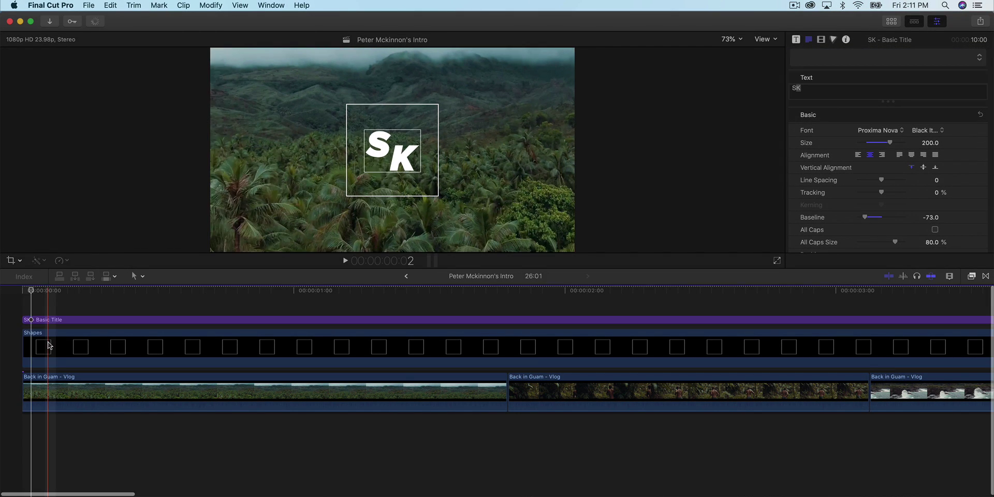
# Split the Shapes clip one frame after the start of the timeline
pyautogui.scroll(5, 49, 345)
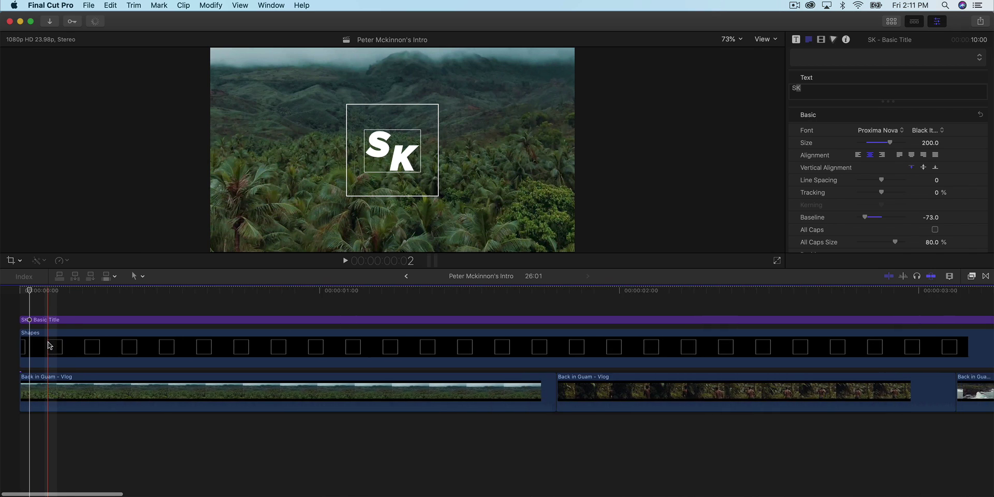
pyautogui.scroll(3, 49, 344)
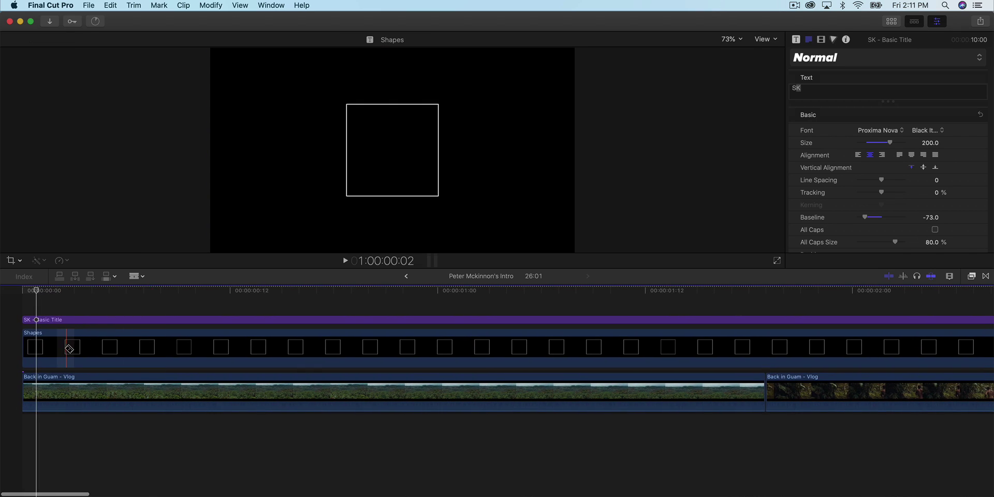
pyautogui.click(46, 349)
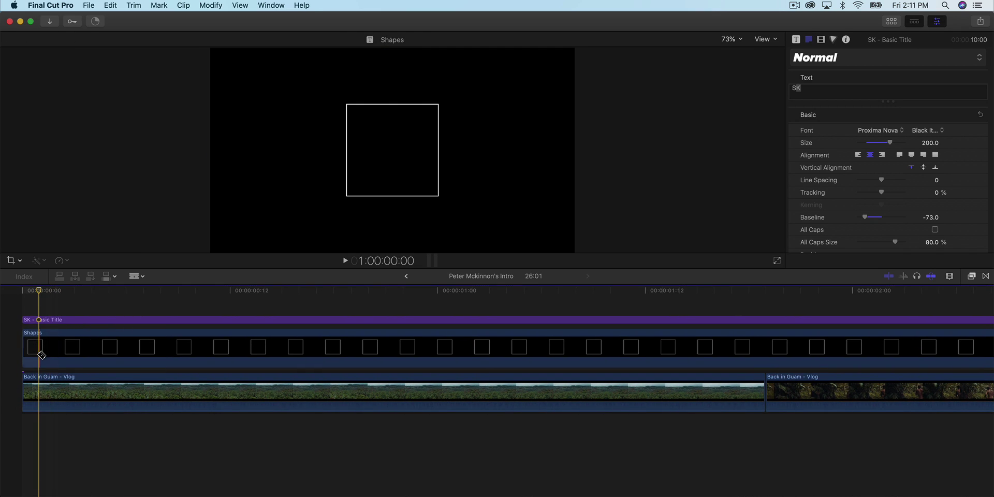
pyautogui.click(46, 352)
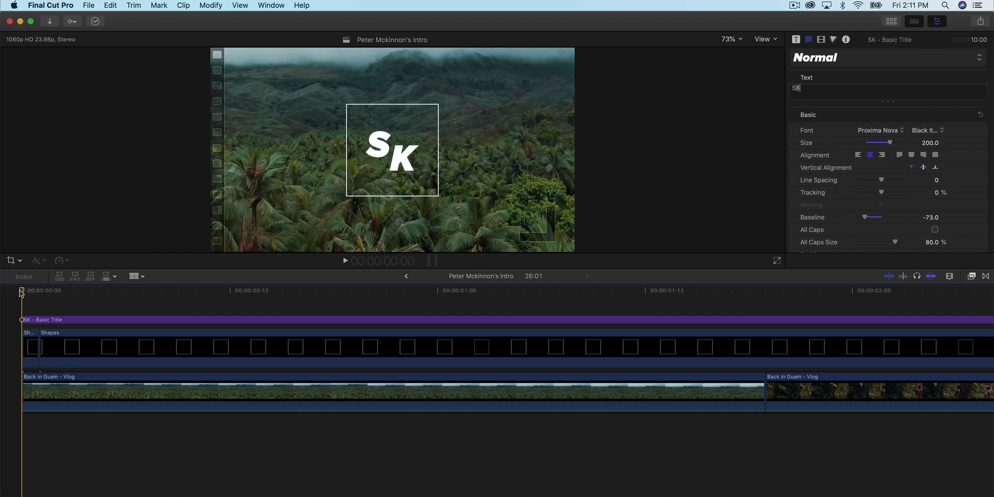
pyautogui.click(56, 350)
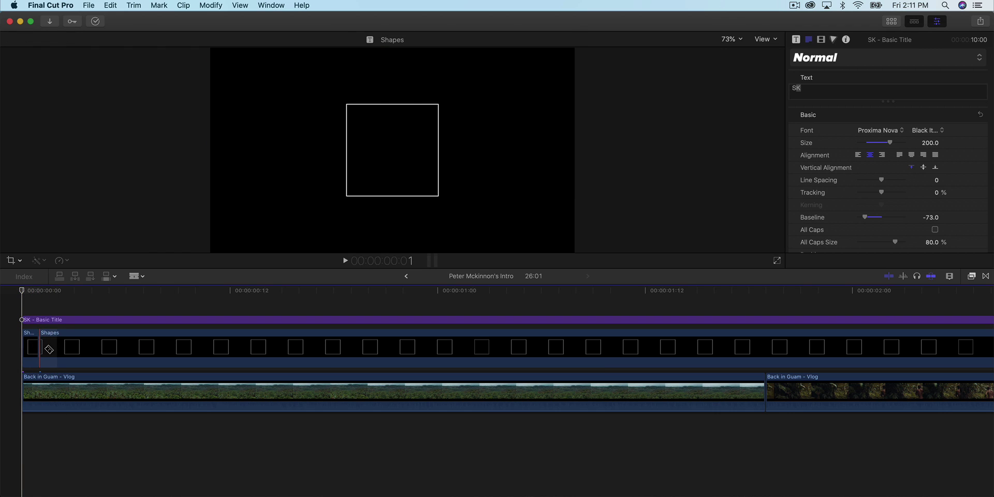
# Cut the Shapes clip and SK title where the first b-roll clip ends and delete the parts beyond the cut
pyautogui.keyDown('shift'); pyautogui.click(776, 355); pyautogui.keyUp('shift')
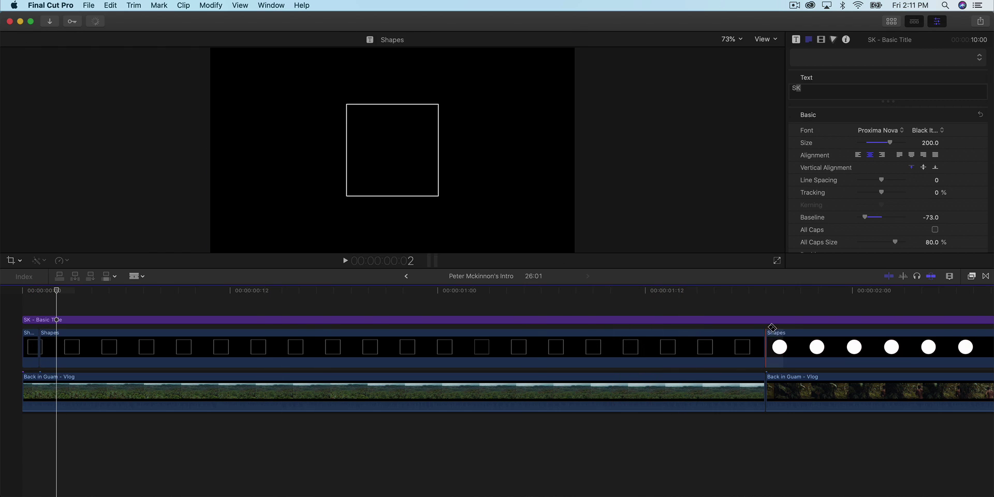
pyautogui.press('a')
pyautogui.click(784, 345)
pyautogui.press('Delete')
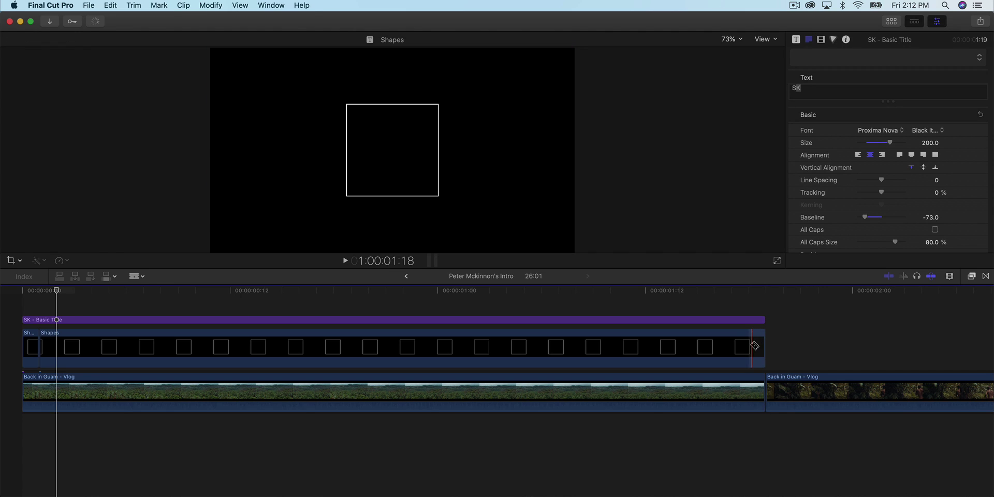
# Split the Shapes clip and SK title one frame before they end
pyautogui.click(756, 345)
pyautogui.click(756, 320)
pyautogui.press('Left')
pyautogui.press('a')
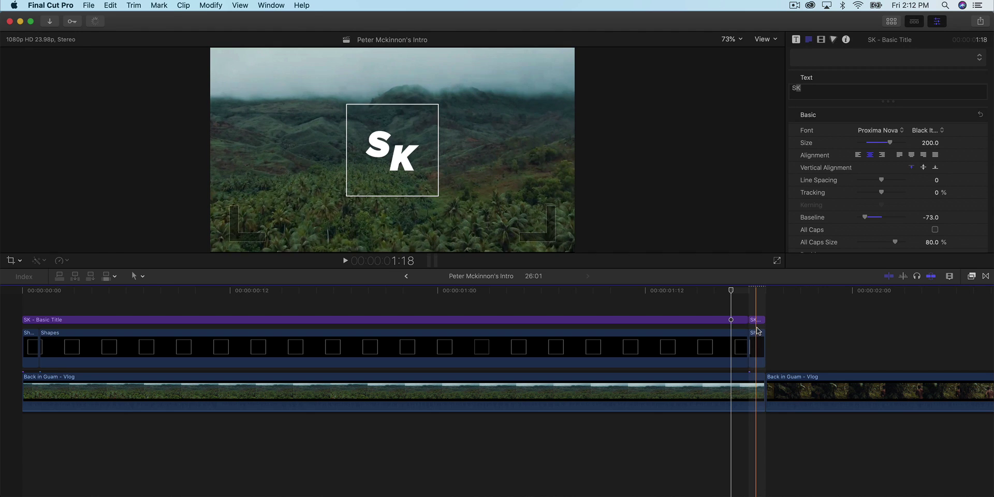
# Change the outline color of the long middle Shapes segment to black
pyautogui.click(647, 346)
pyautogui.click(191, 357)
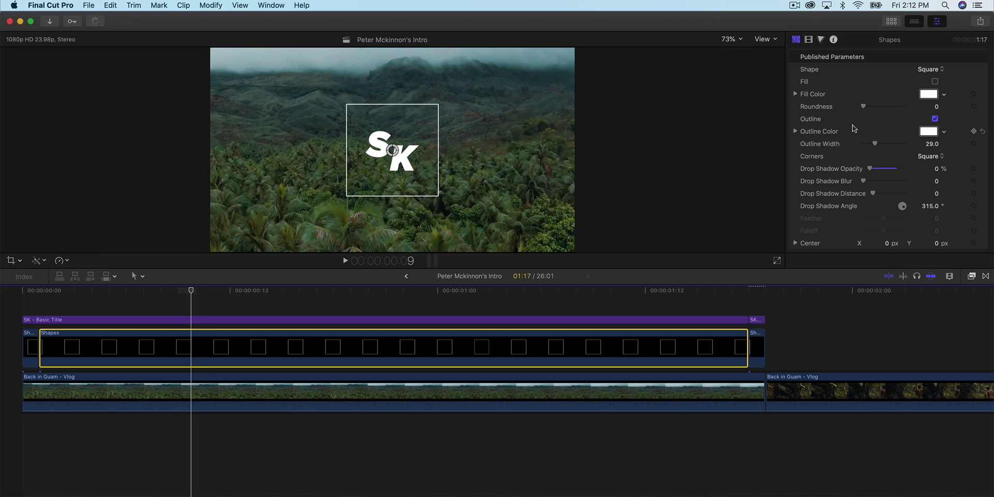
pyautogui.click(928, 131)
pyautogui.scroll(3, 76, 144)
pyautogui.click(58, 129)
pyautogui.click(37, 65)
# Split the first b-roll clip one frame after its start and one frame before its end
pyautogui.click(39, 352)
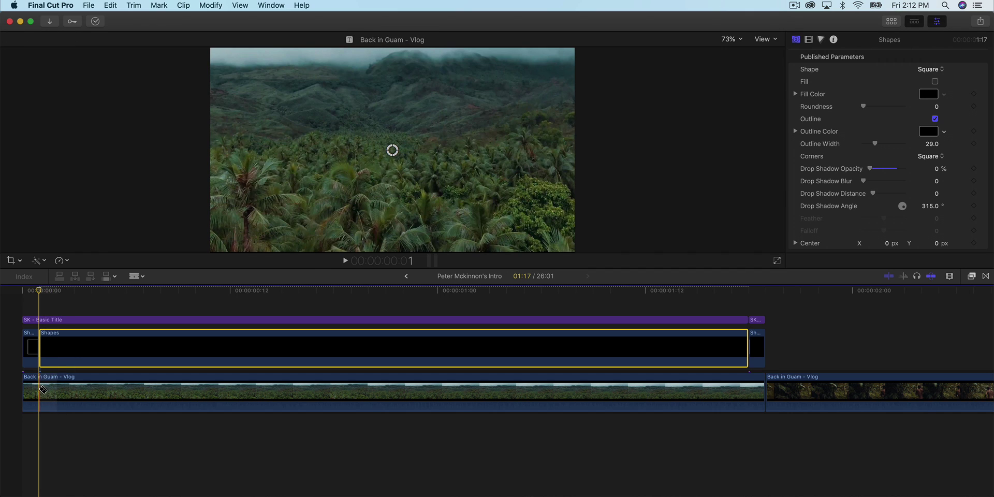
pyautogui.press('super+b')
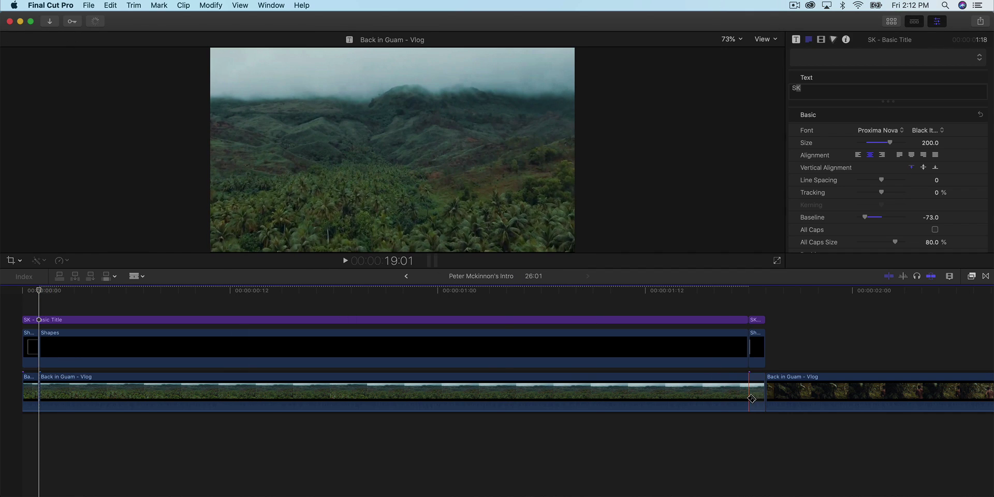
pyautogui.press('super+b')
# Find the X-Ray effect and apply it to the middle segment of the first b-roll clip
pyautogui.click(688, 386)
pyautogui.click(348, 291)
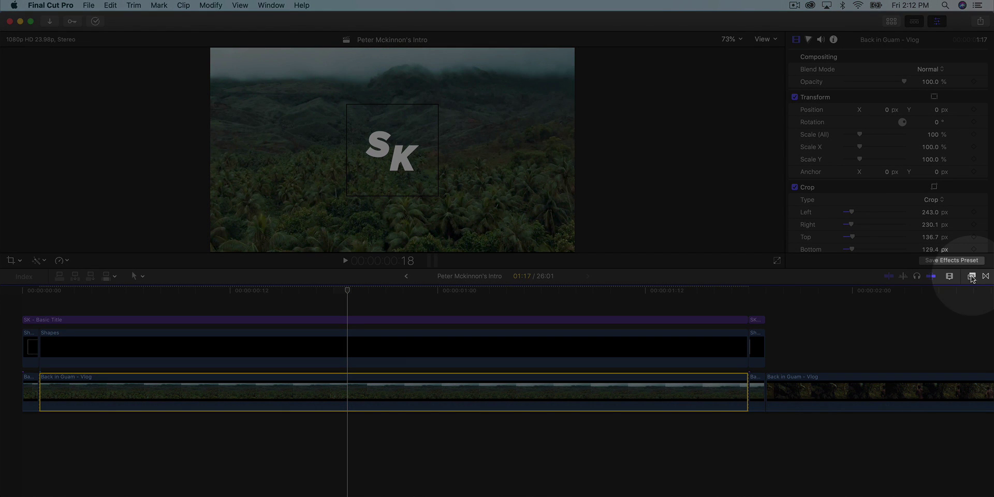
pyautogui.click(971, 275)
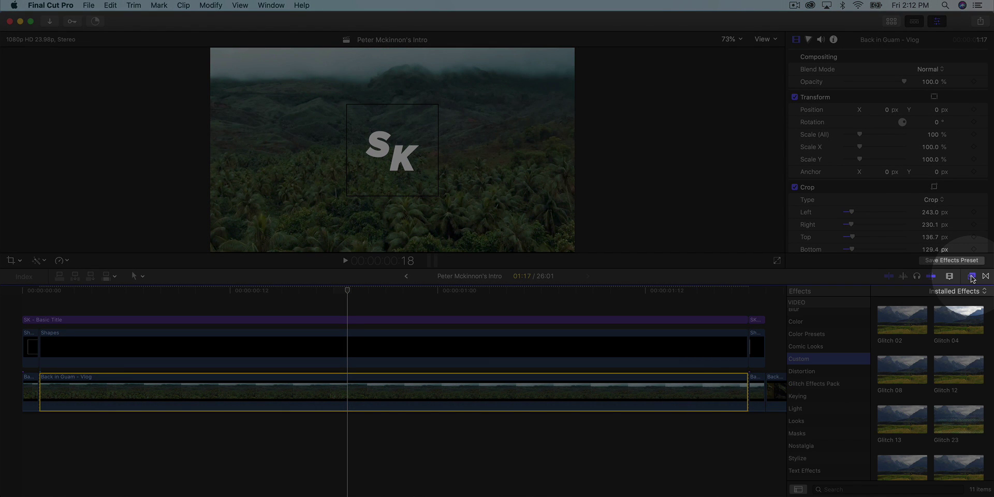
pyautogui.scroll(-2, 816, 353)
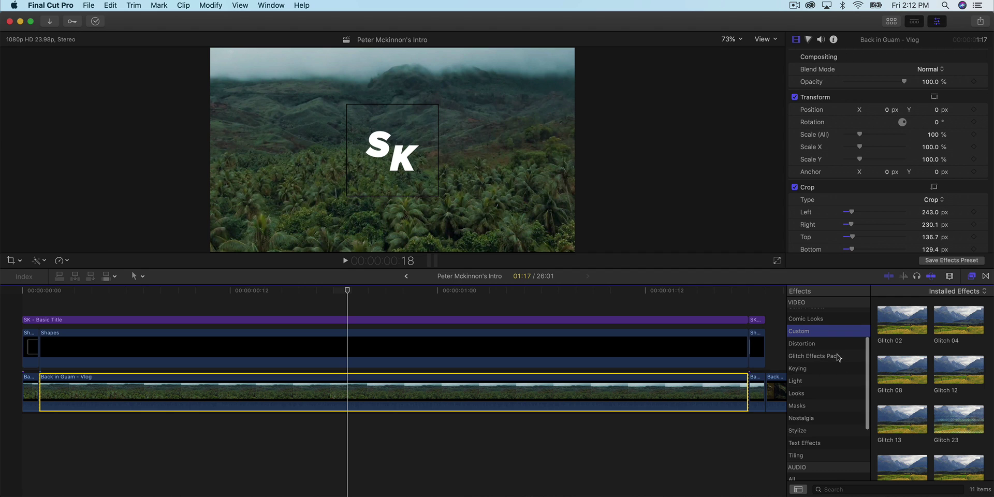
pyautogui.scroll(3, 841, 363)
pyautogui.click(810, 300)
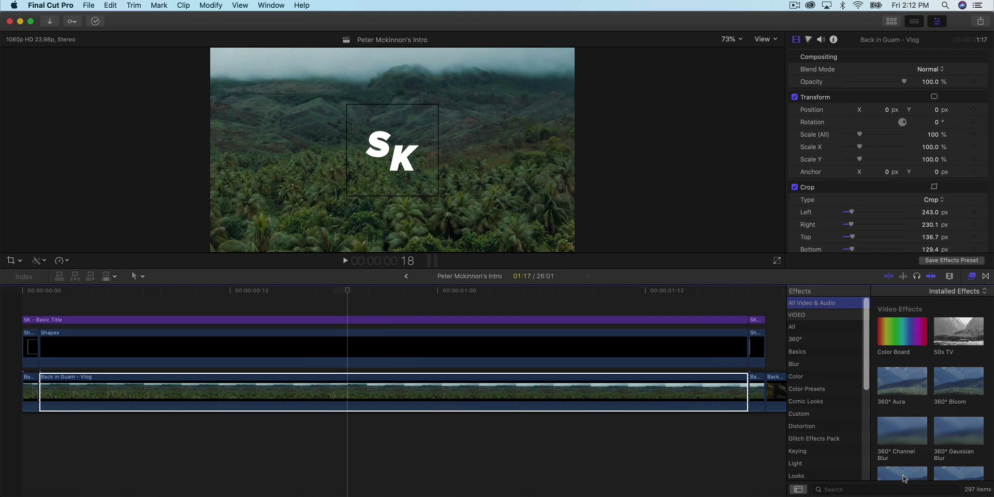
pyautogui.click(887, 488)
pyautogui.write('x-ray')
pyautogui.moveTo(902, 320); pyautogui.dragTo(611, 391)
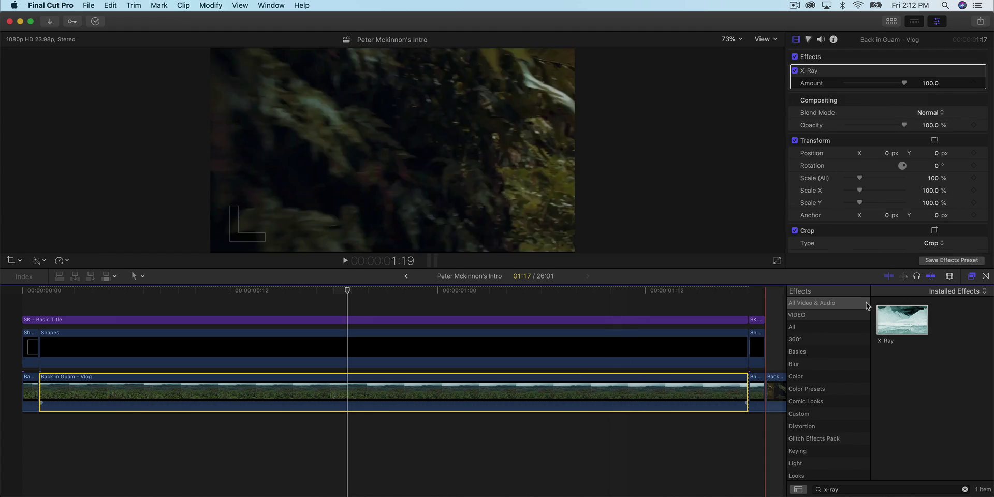
pyautogui.click(969, 276)
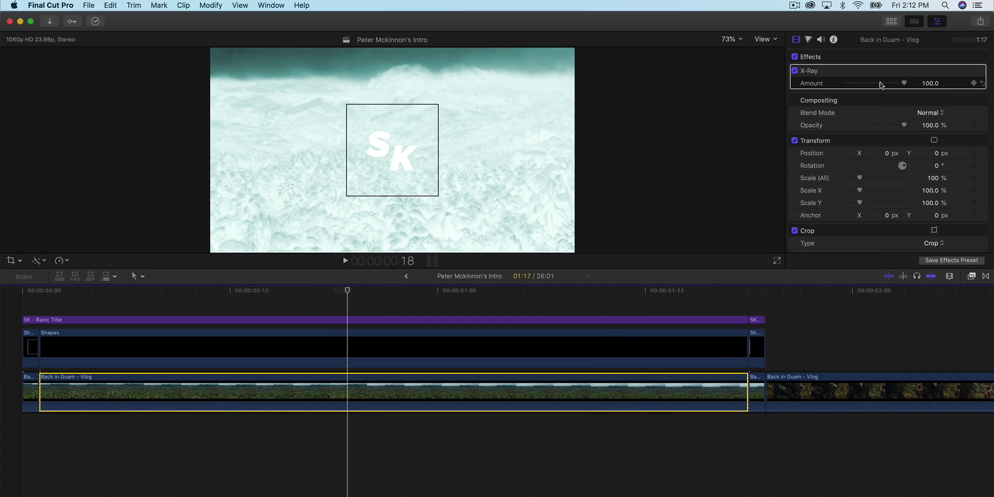
# Find the Black & White effect and add it to the same middle b-roll segment
pyautogui.click(970, 277)
pyautogui.click(823, 489)
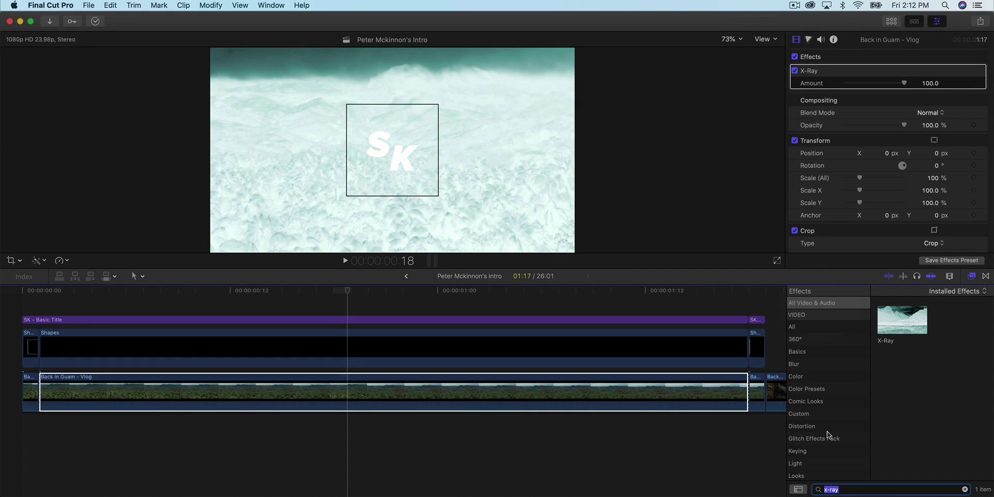
pyautogui.write('black and w')
pyautogui.press('BackSpace')
pyautogui.press('BackSpace')
pyautogui.press('BackSpace')
pyautogui.press('BackSpace')
pyautogui.press('BackSpace')
pyautogui.press('BackSpace')
pyautogui.moveTo(902, 319); pyautogui.dragTo(527, 398)
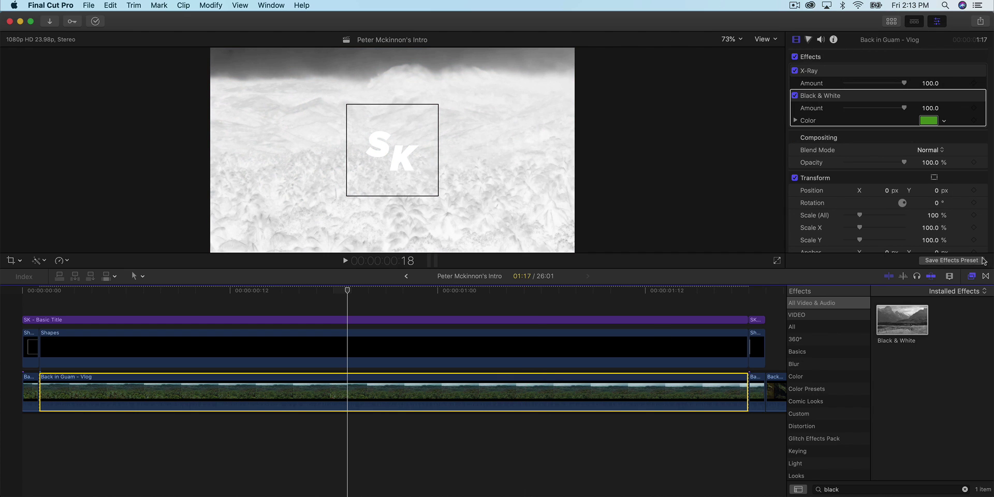
pyautogui.click(972, 276)
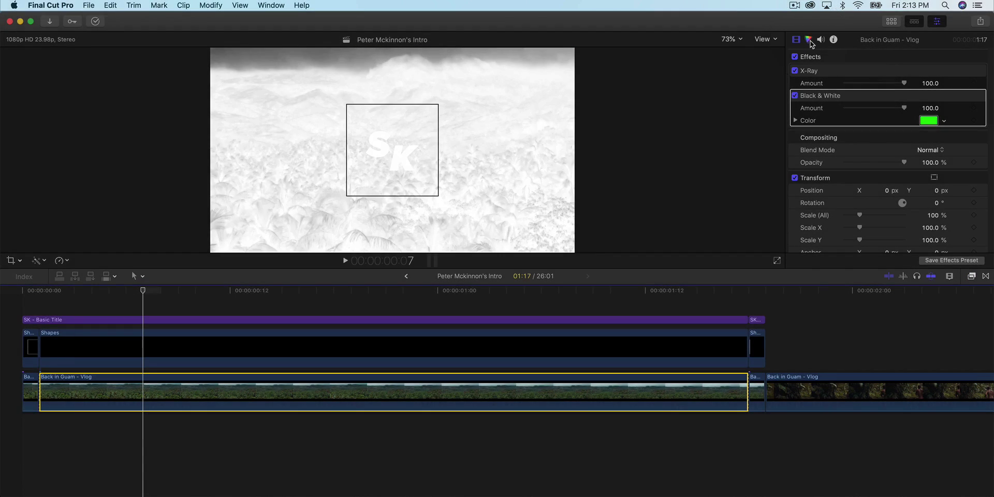
# Lower the shadows exposure of the middle b-roll segment to darken its negative look
pyautogui.click(808, 40)
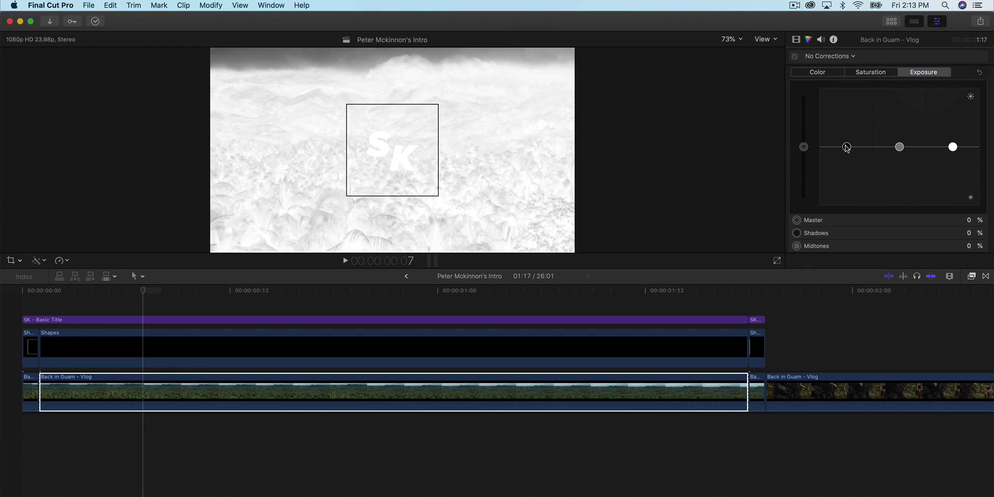
pyautogui.moveTo(846, 147); pyautogui.dragTo(846, 201)
# Split the SK title one frame after its start, in line with the cuts in the clips below
pyautogui.click(72, 343)
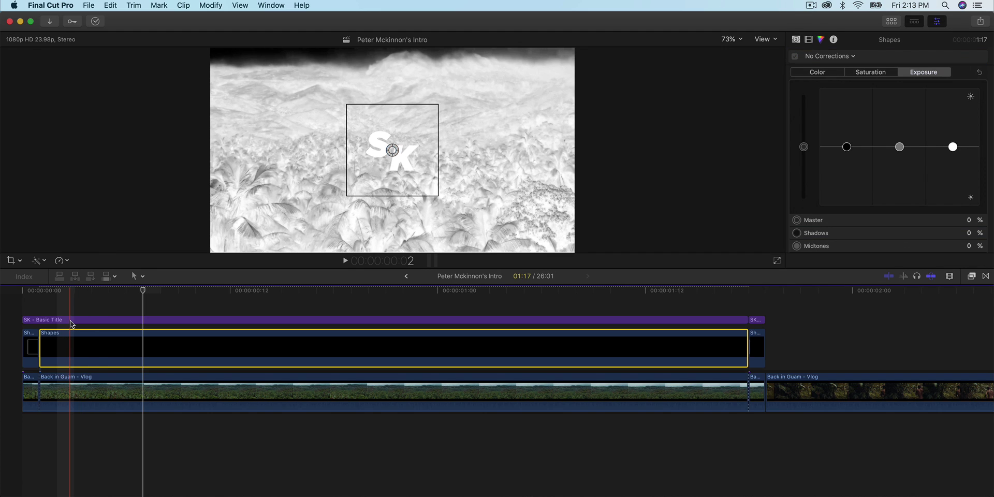
pyautogui.click(45, 320)
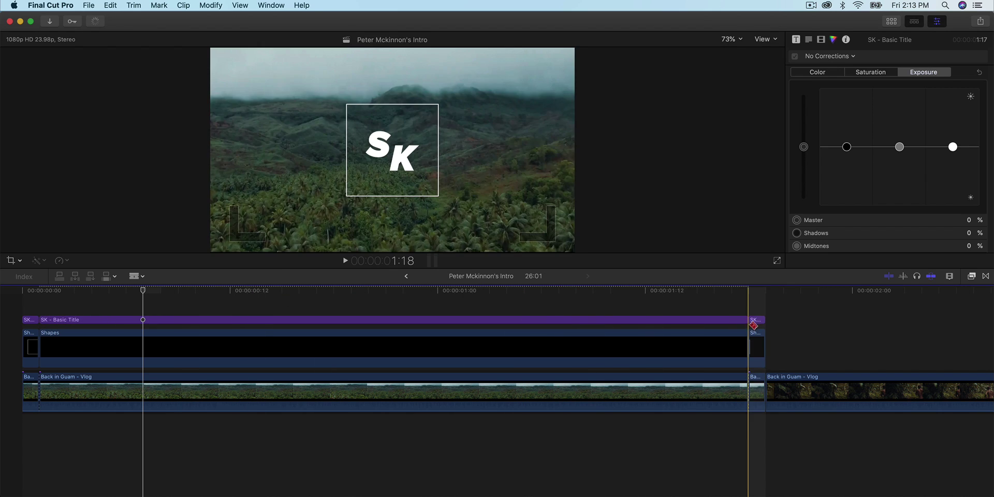
# Set the face color of the middle SK title segment to black to match the inverted look
pyautogui.click(728, 323)
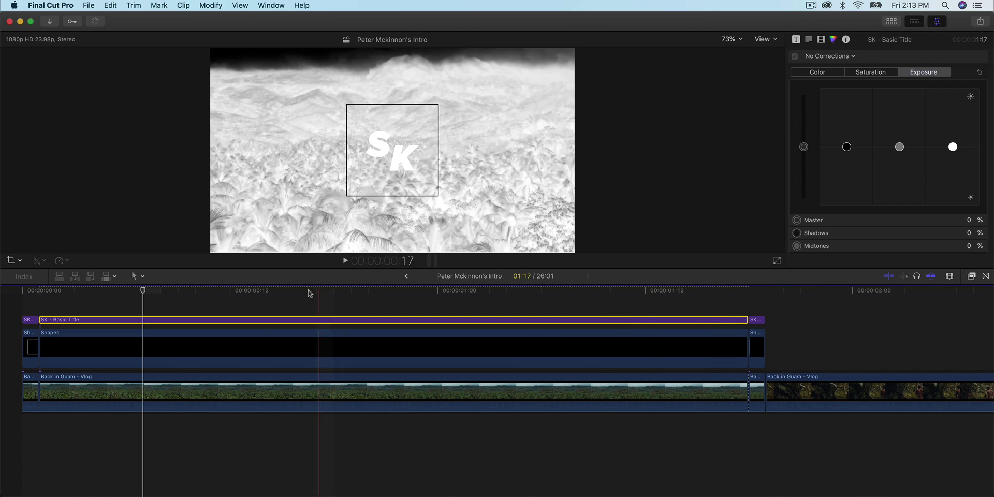
pyautogui.click(298, 291)
pyautogui.click(797, 39)
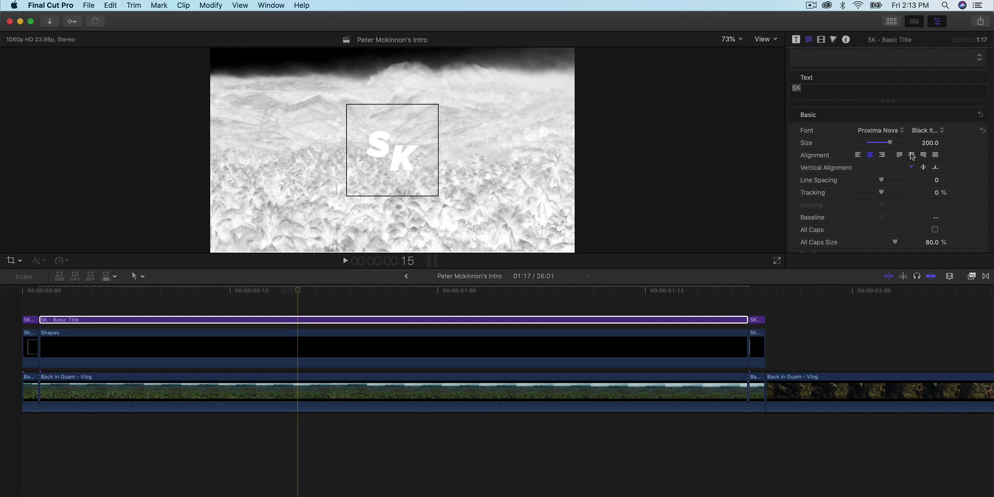
pyautogui.scroll(-15, 906, 150)
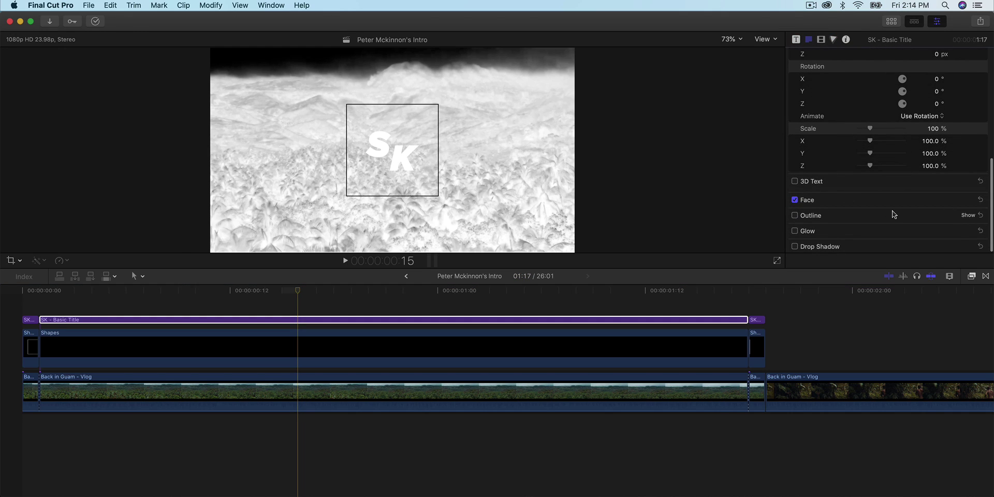
pyautogui.click(967, 199)
pyautogui.scroll(-2, 942, 196)
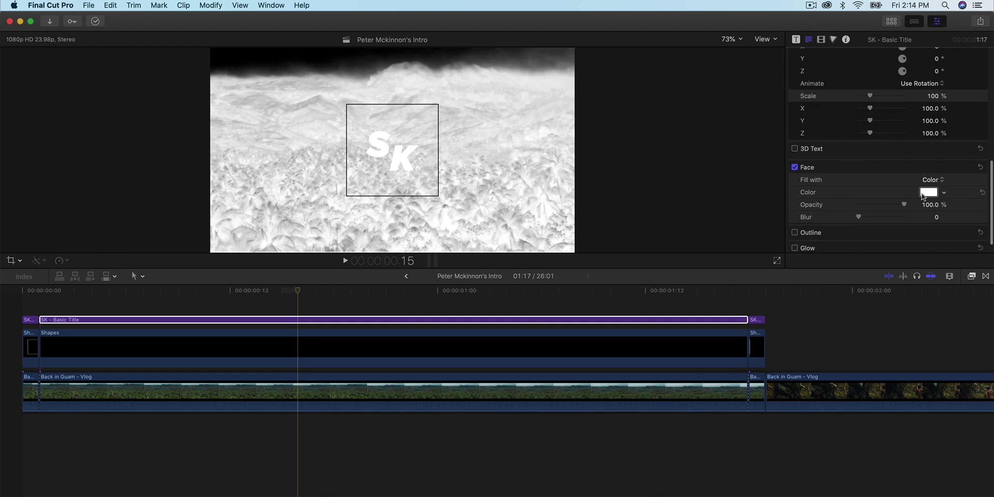
pyautogui.click(922, 193)
pyautogui.click(74, 77)
pyautogui.scroll(3, 77, 155)
pyautogui.click(59, 132)
pyautogui.moveTo(51, 301); pyautogui.dragTo(17, 301)
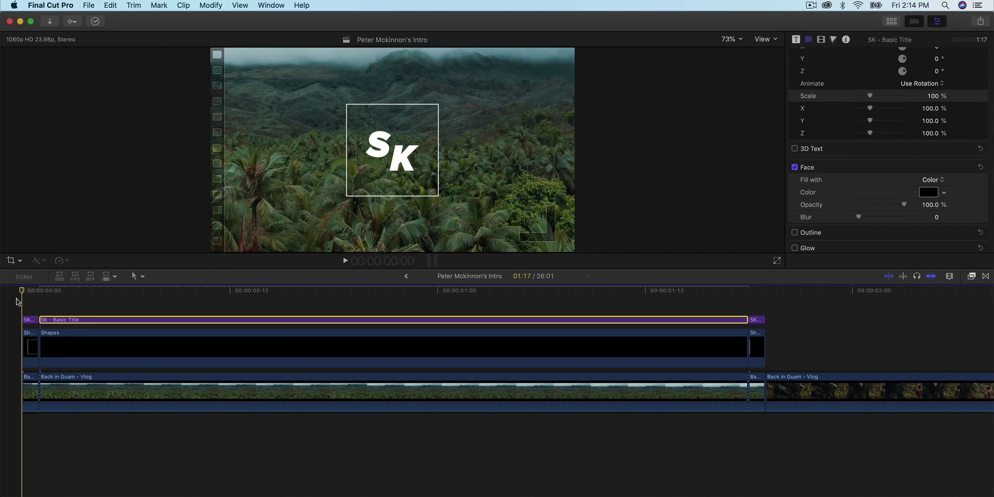
pyautogui.click(38, 300)
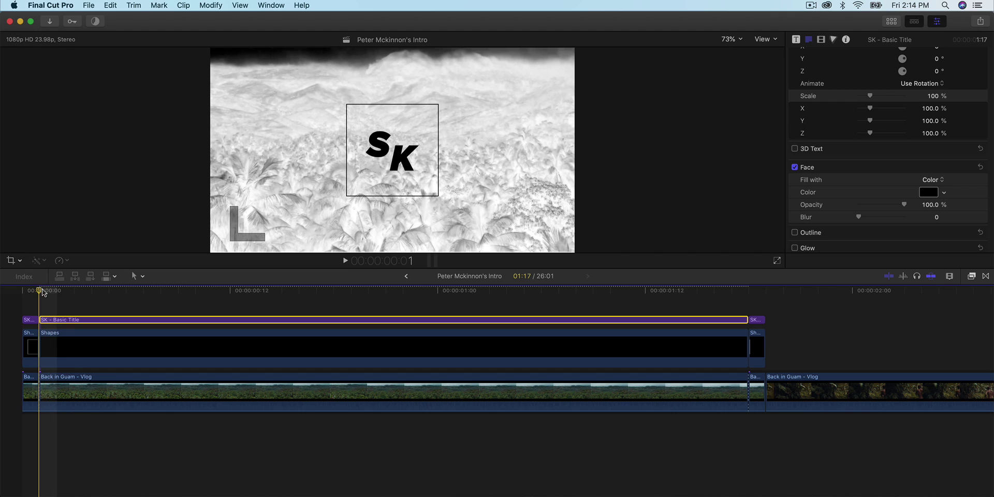
# Browse the Glitch Effects Pack and Stylize effects, previewing Glitch 02 and Bad TV on the middle SK title segment
pyautogui.click(972, 276)
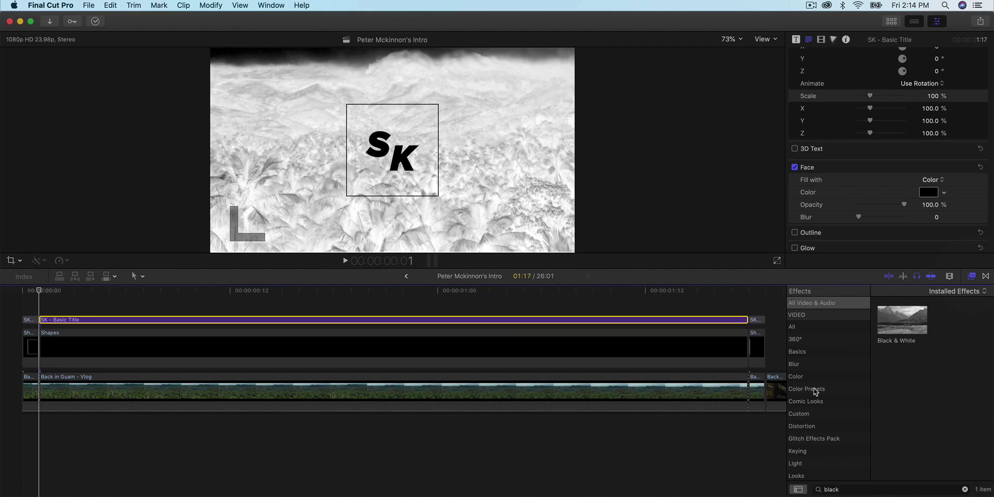
pyautogui.scroll(-2, 816, 392)
pyautogui.click(816, 392)
pyautogui.click(961, 489)
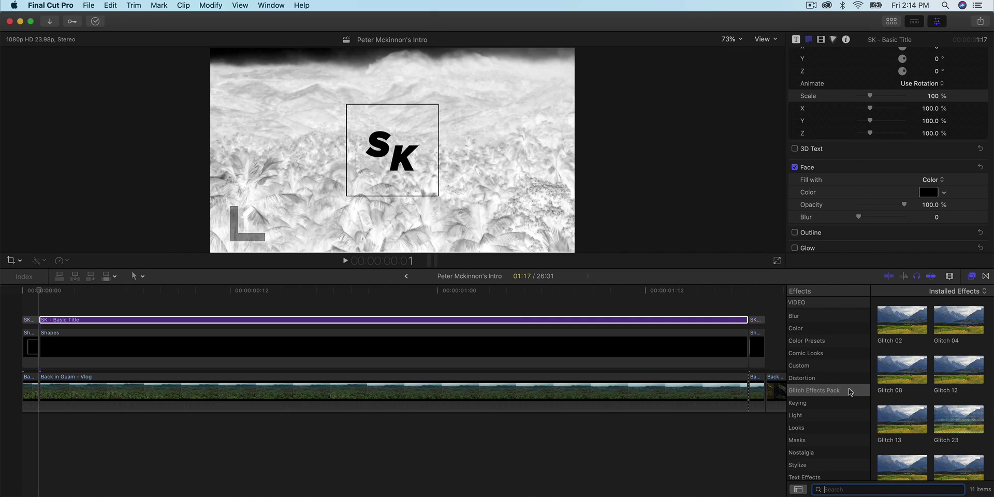
pyautogui.click(898, 327)
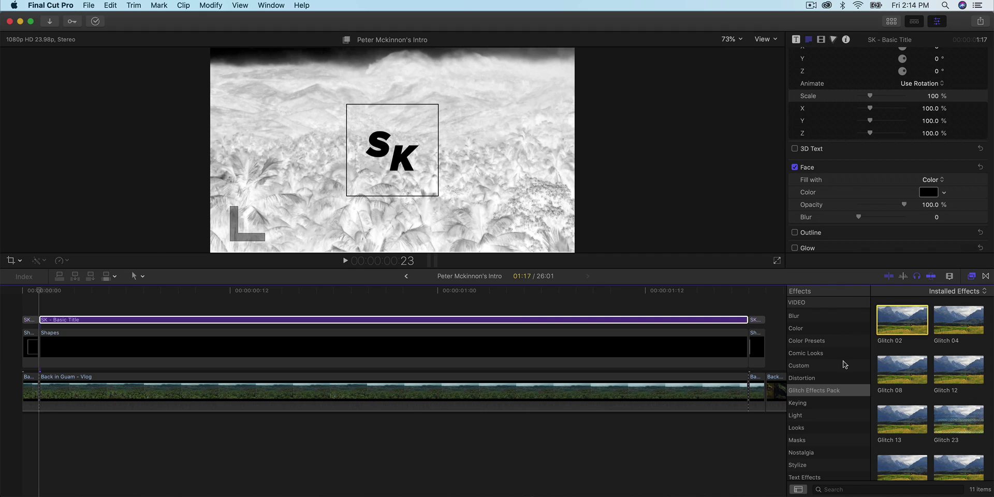
pyautogui.scroll(4, 843, 361)
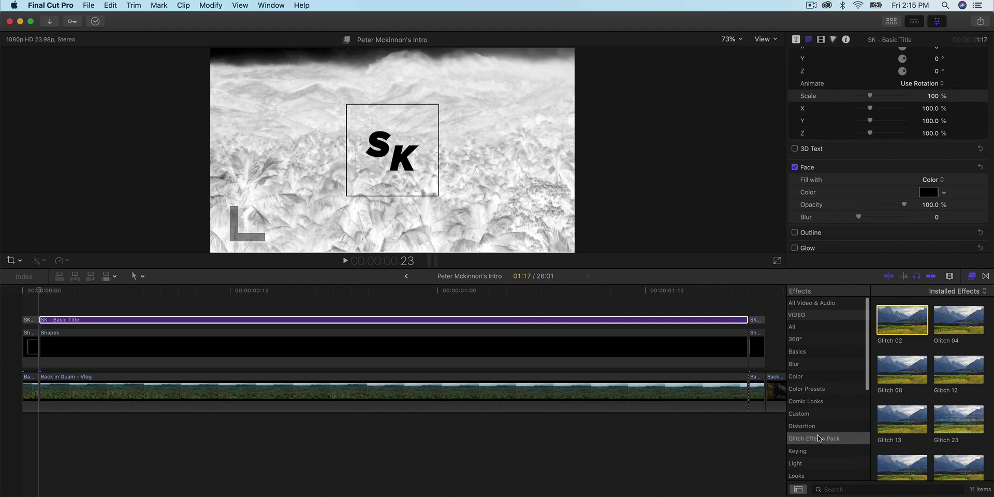
pyautogui.scroll(-3, 819, 438)
pyautogui.click(809, 472)
pyautogui.scroll(-1, 948, 367)
pyautogui.click(957, 338)
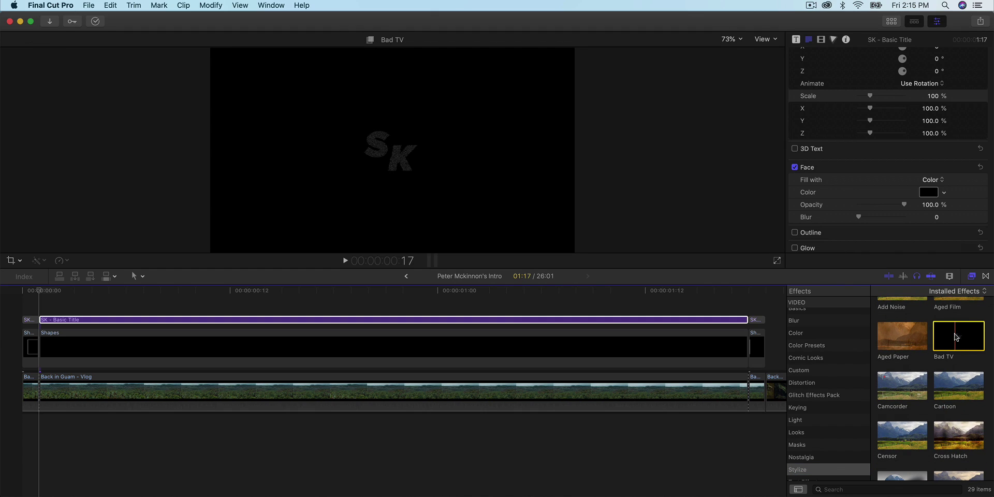
# Apply Glitch 13 from the Glitch Effects Pack to the middle Shapes segment and set its blend mode to Stencil Alpha
pyautogui.click(823, 396)
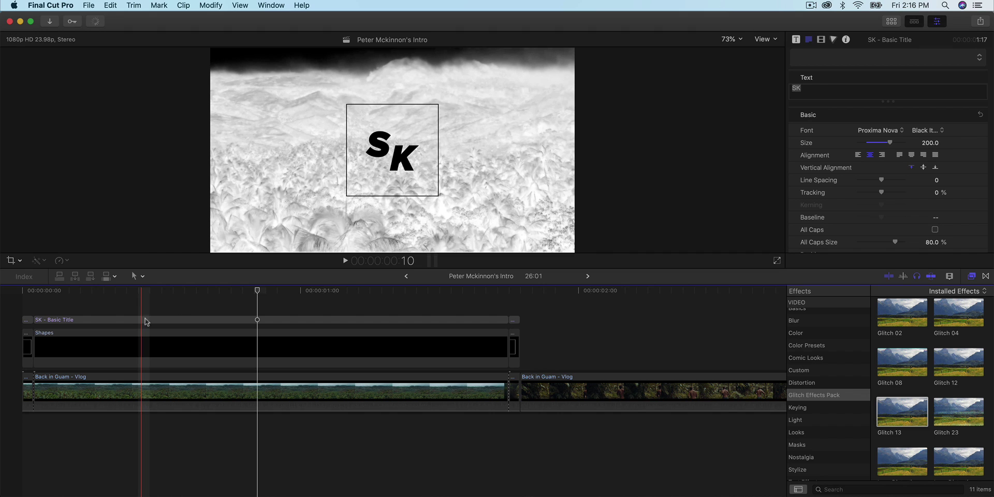
pyautogui.moveTo(902, 411); pyautogui.dragTo(422, 342)
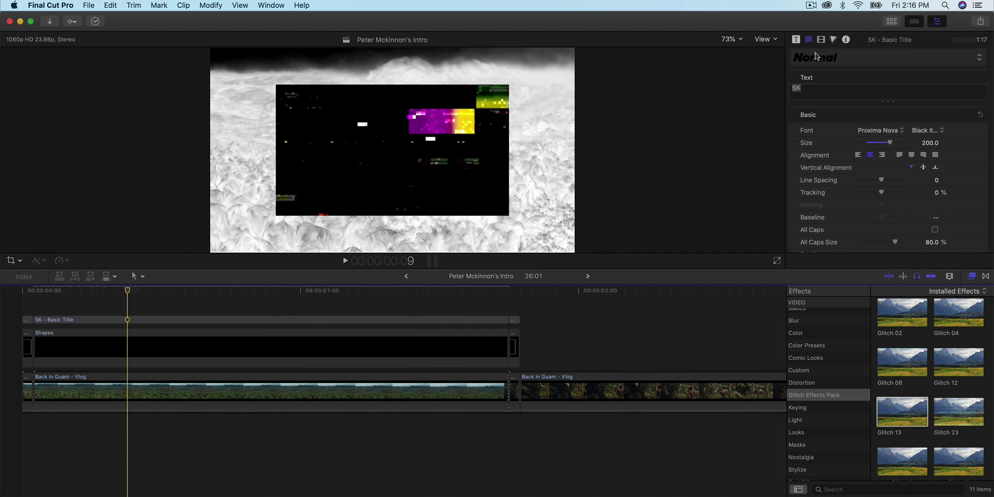
pyautogui.click(822, 42)
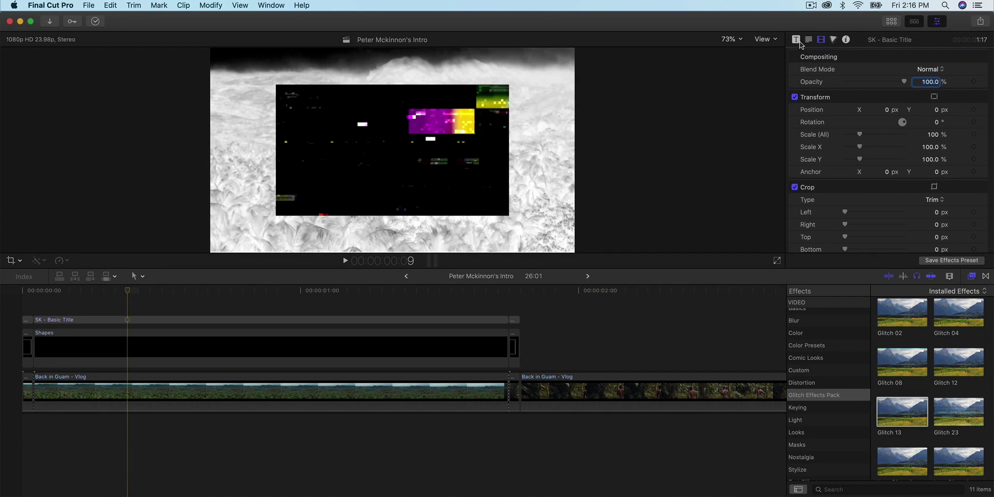
pyautogui.click(934, 122)
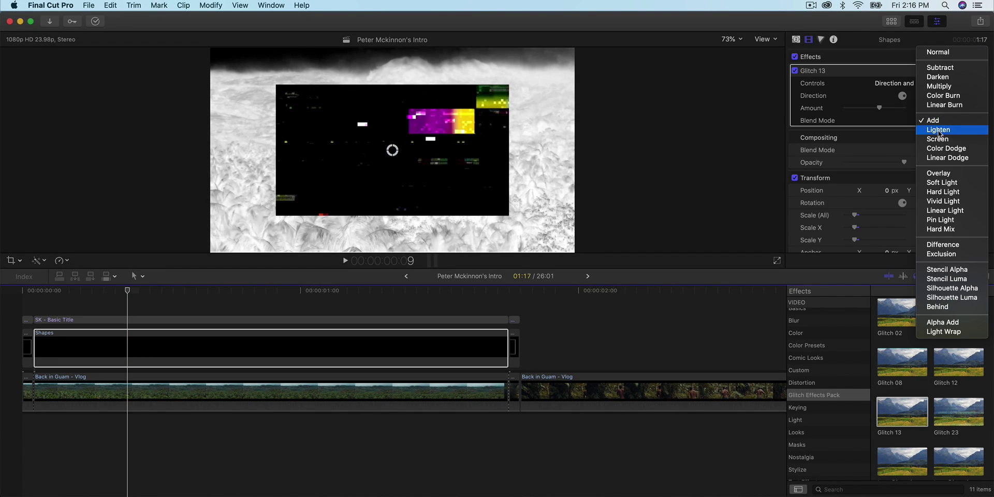
pyautogui.click(939, 270)
# Add Glitch 23 to the middle Shapes segment with its blend mode set to Stencil Alpha, and play back the result
pyautogui.scroll(-2, 889, 389)
pyautogui.moveTo(957, 382); pyautogui.dragTo(357, 347)
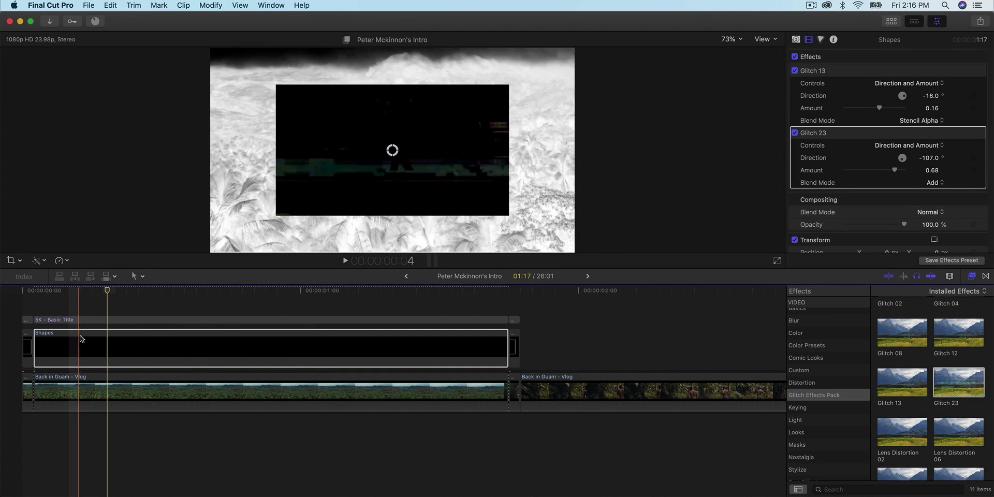
pyautogui.click(935, 182)
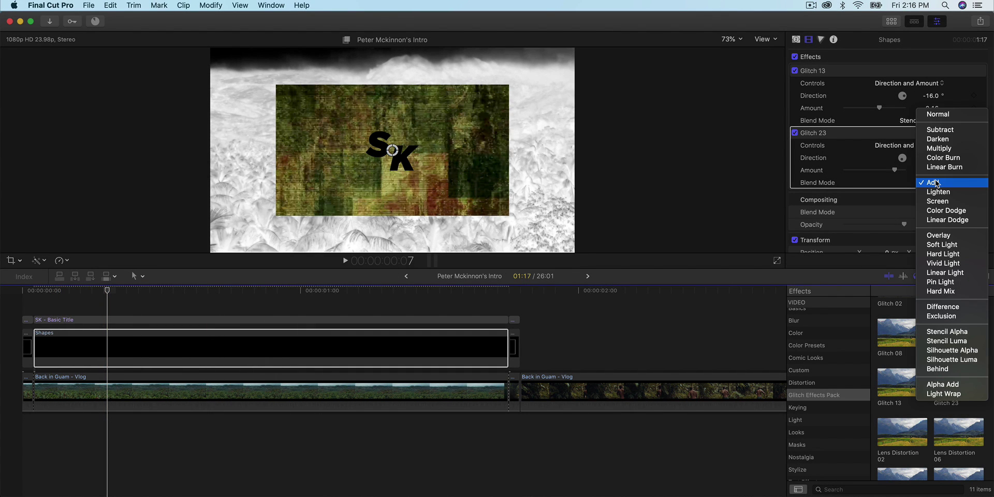
pyautogui.click(947, 331)
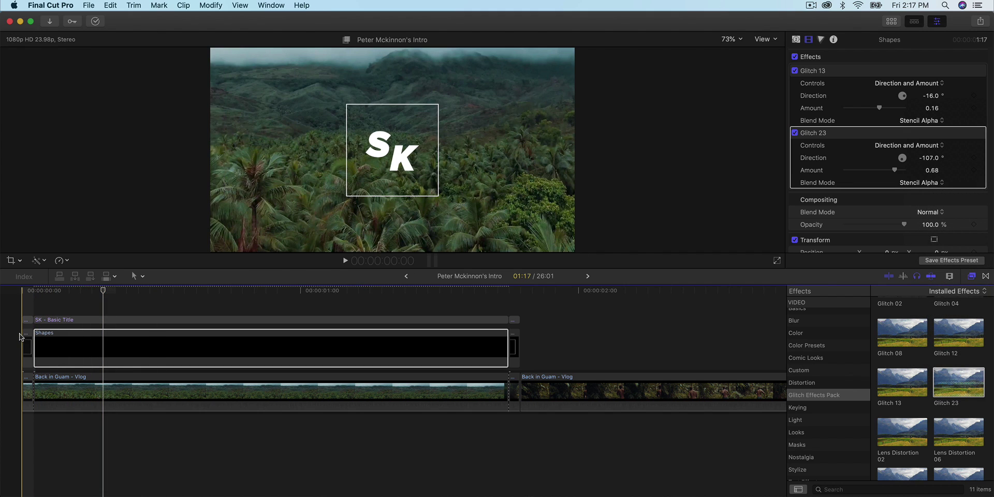
pyautogui.press('space')
pyautogui.press('space')
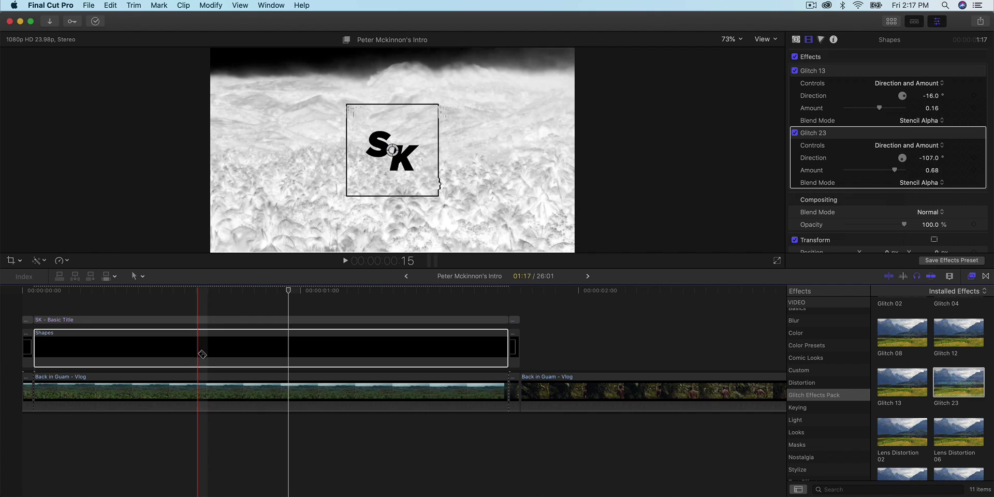
# Split the middle SK title and Shapes segments at the same two points into three parts each, and play back the intro
pyautogui.press('b')
pyautogui.moveTo(97, 292); pyautogui.dragTo(157, 293)
pyautogui.press('a')
pyautogui.click(126, 321)
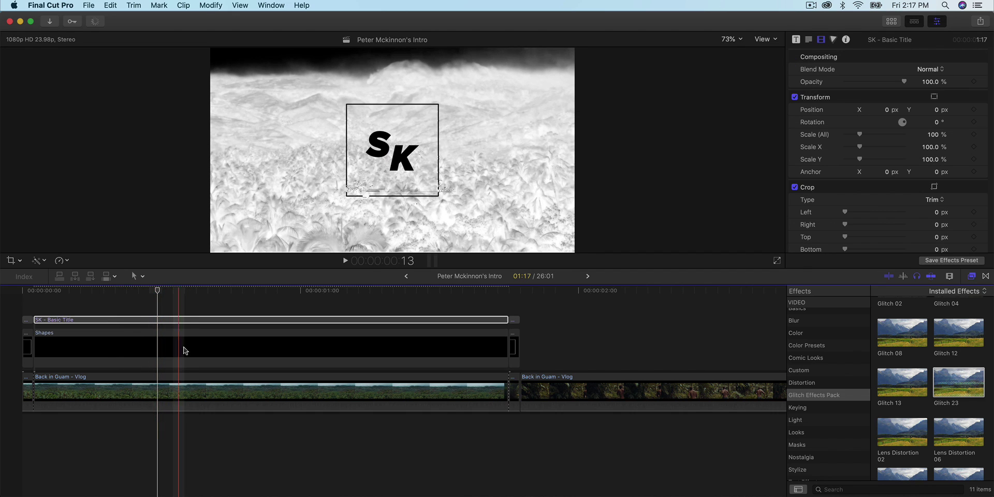
pyautogui.moveTo(156, 304); pyautogui.dragTo(91, 303)
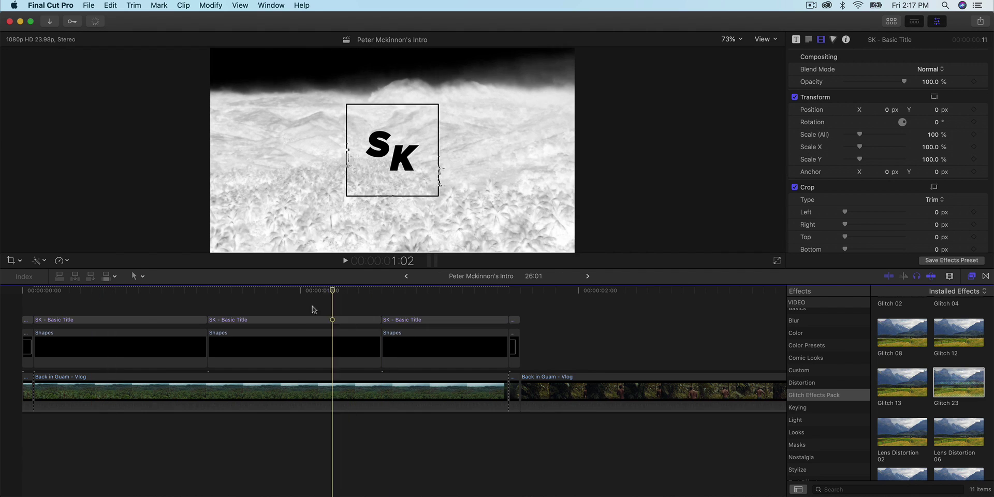
pyautogui.moveTo(312, 308); pyautogui.dragTo(1, 334)
pyautogui.press('space')
pyautogui.press('space')
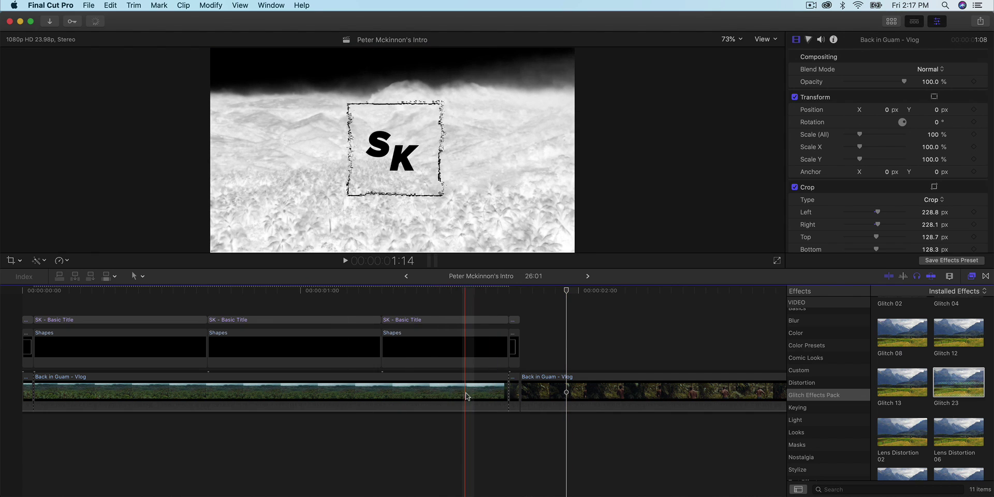
# Split the b-roll clip in line with the two cuts above it and delete the center section across all layers
pyautogui.click(381, 391)
pyautogui.click(208, 391)
pyautogui.moveTo(306, 441); pyautogui.dragTo(293, 300)
pyautogui.press('Delete')
pyautogui.press('space')
# Combine all the title, Shapes and first b-roll segments into a compound clip named title intro
pyautogui.moveTo(344, 426); pyautogui.dragTo(21, 301)
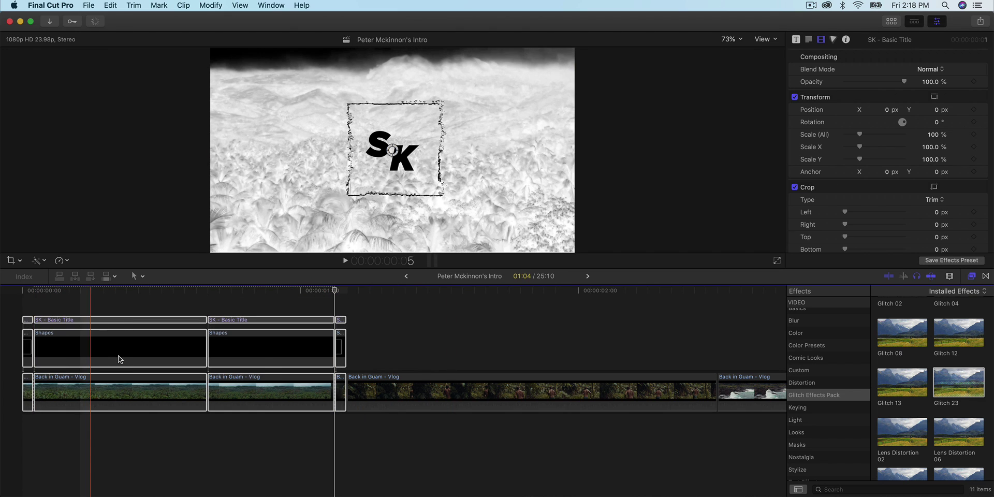
pyautogui.rightClick(119, 359)
pyautogui.click(134, 361)
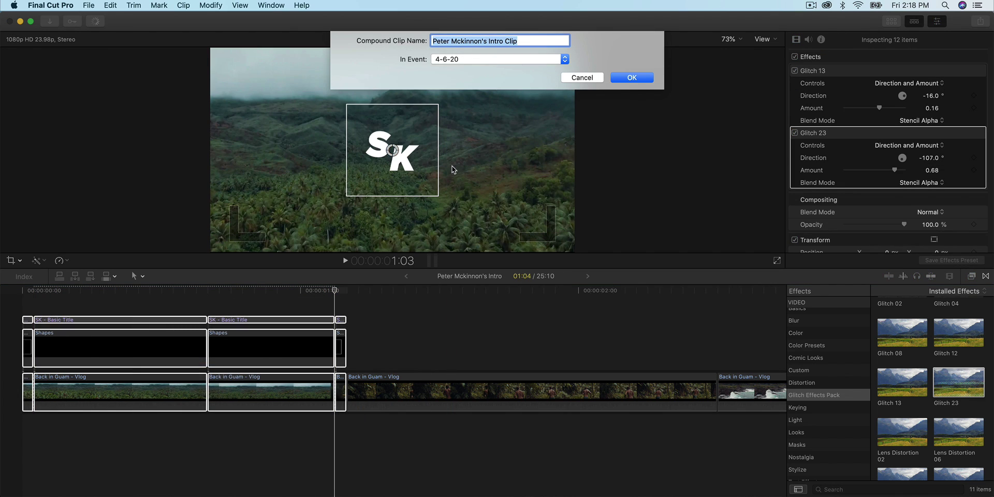
pyautogui.write('tti')
pyautogui.write('le intro')
pyautogui.press('Return')
pyautogui.click(149, 290)
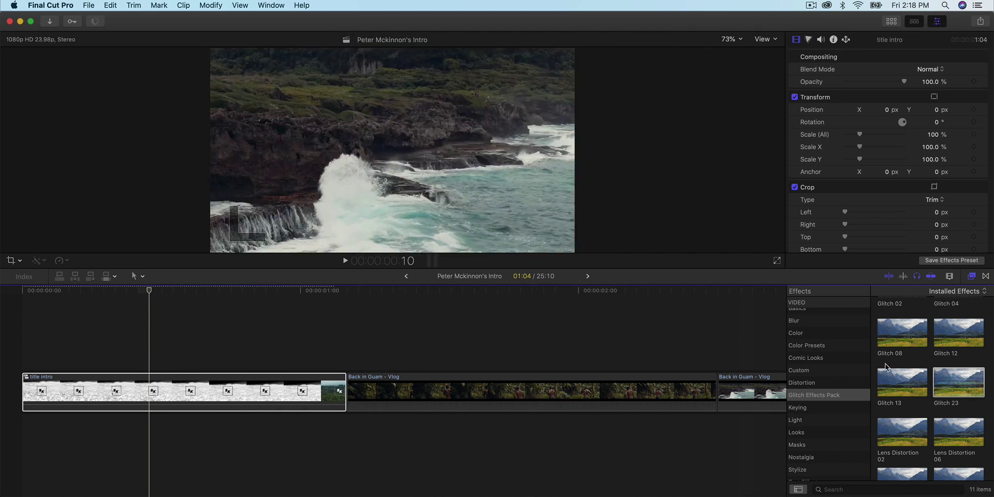
# Trim the end of the title intro clip and add the TV Glitch Zoom In Flicker transition between it and the jungle clip
pyautogui.scroll(2, 936, 367)
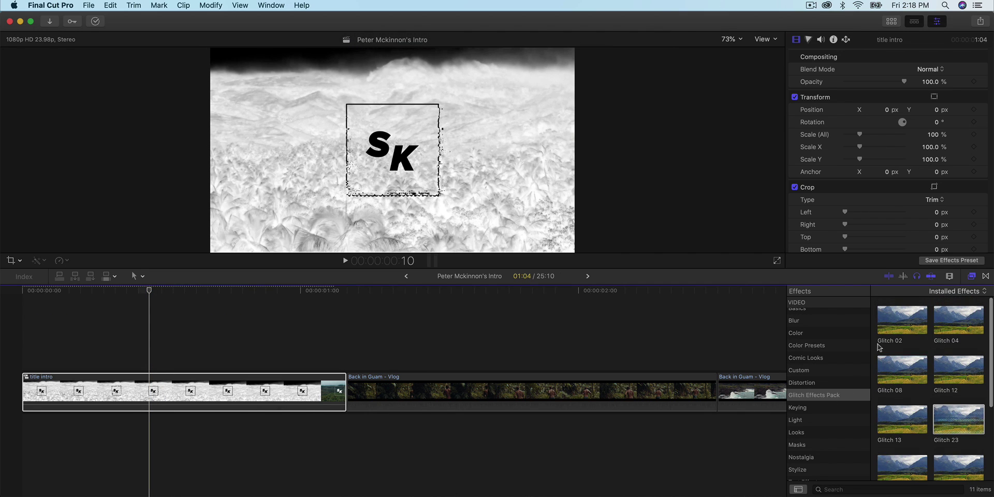
pyautogui.click(986, 277)
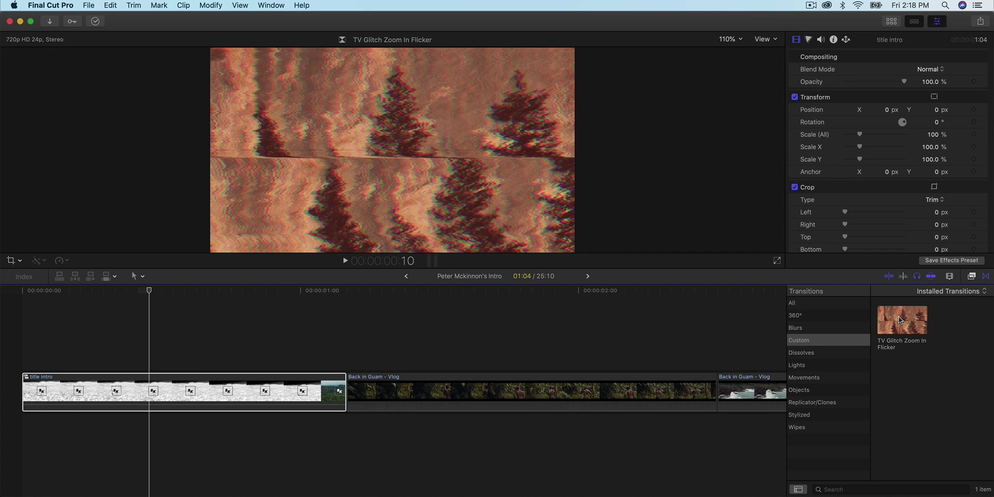
pyautogui.moveTo(900, 320); pyautogui.dragTo(925, 329)
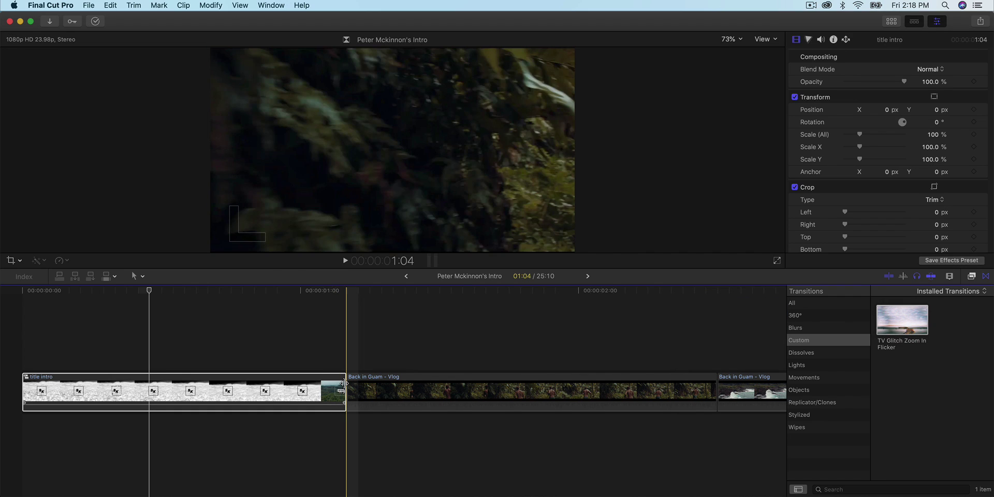
pyautogui.click(342, 384)
pyautogui.moveTo(340, 386); pyautogui.dragTo(321, 386)
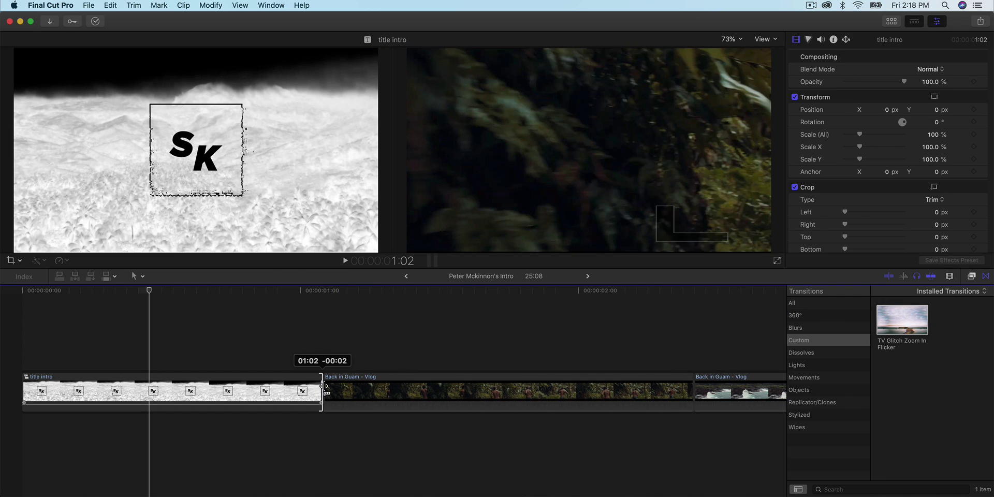
pyautogui.moveTo(902, 319); pyautogui.dragTo(307, 389)
pyautogui.press('super+minus')
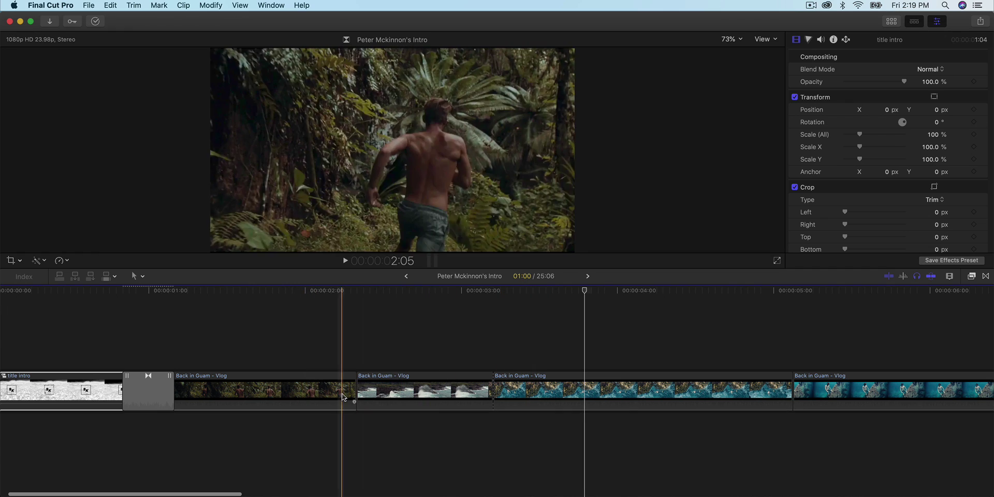
# Stack the crashing-wave clip and the following aerial ocean clip as connected clips above the jungle clip
pyautogui.moveTo(422, 389); pyautogui.dragTo(231, 347)
pyautogui.moveTo(396, 383); pyautogui.dragTo(204, 298)
pyautogui.hscroll(-2, 294, 396)
pyautogui.click(264, 352)
pyautogui.click(265, 306)
pyautogui.click(271, 395)
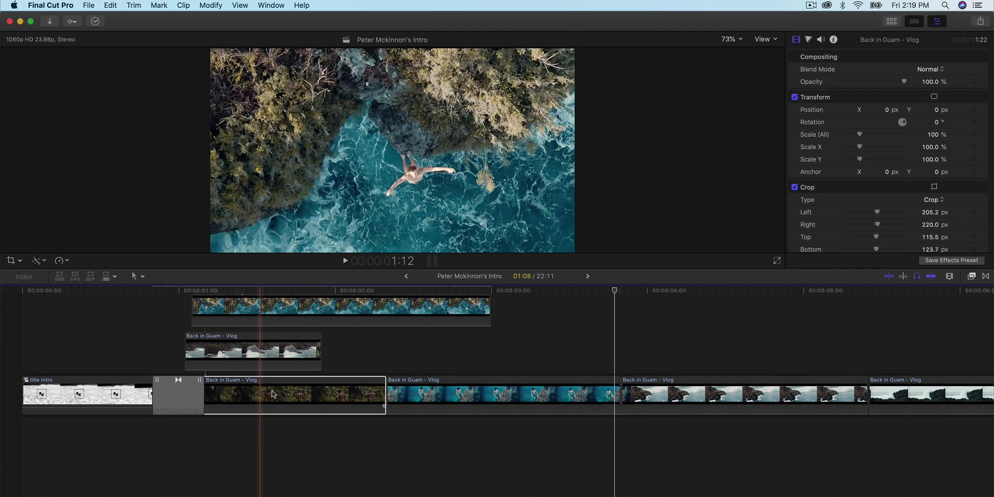
# Trim the jungle, wave and aerial clips so their ends line up and the two connected clips start together
pyautogui.scroll(1, 271, 396)
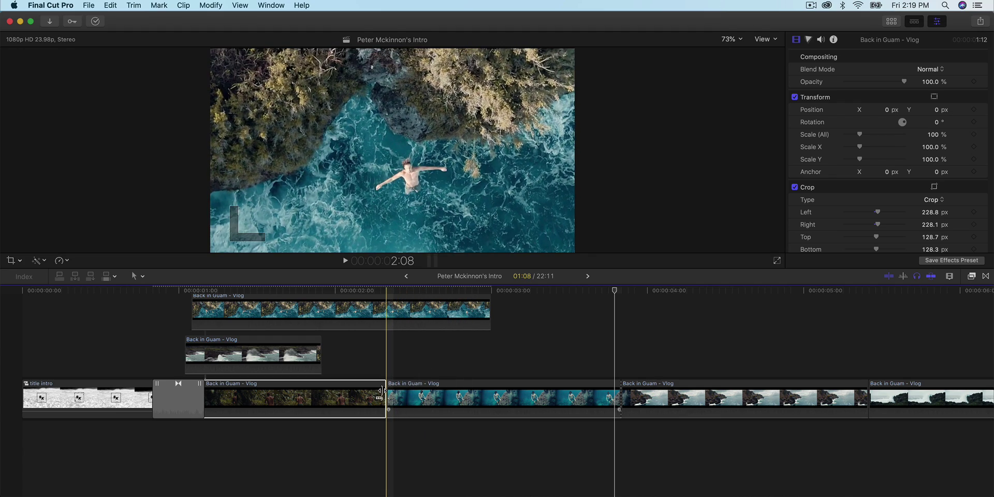
pyautogui.moveTo(380, 393); pyautogui.dragTo(316, 394)
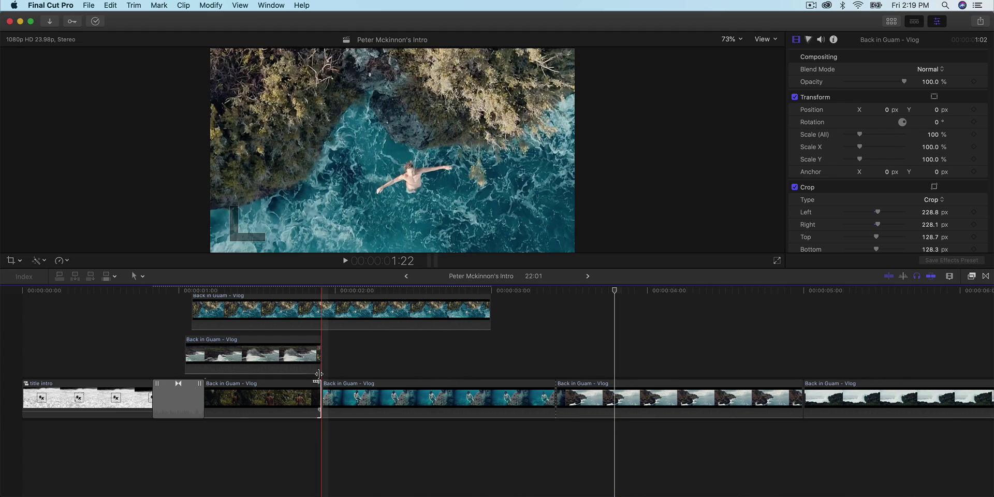
pyautogui.moveTo(487, 306); pyautogui.dragTo(322, 306)
pyautogui.moveTo(186, 374); pyautogui.dragTo(193, 373)
# Apply the Draw Mask effect to the connected crashing-wave clip
pyautogui.click(210, 387)
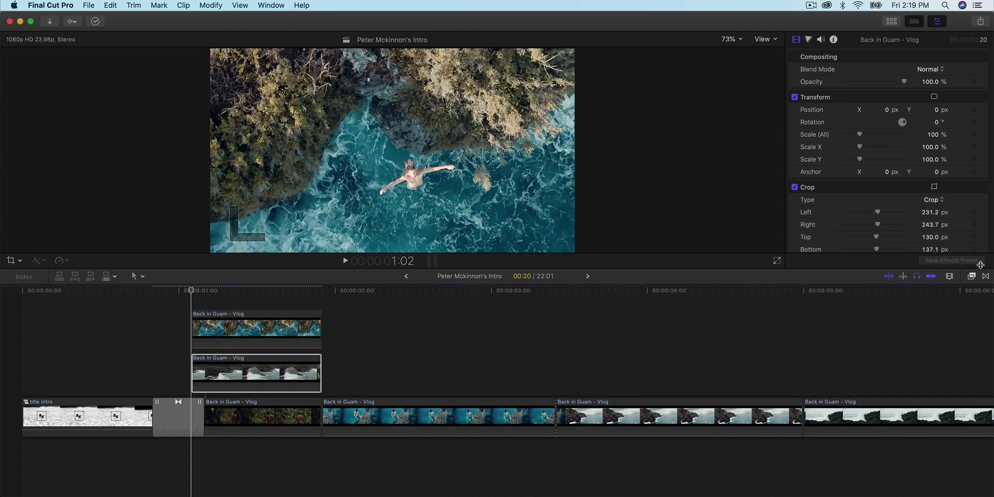
pyautogui.click(972, 276)
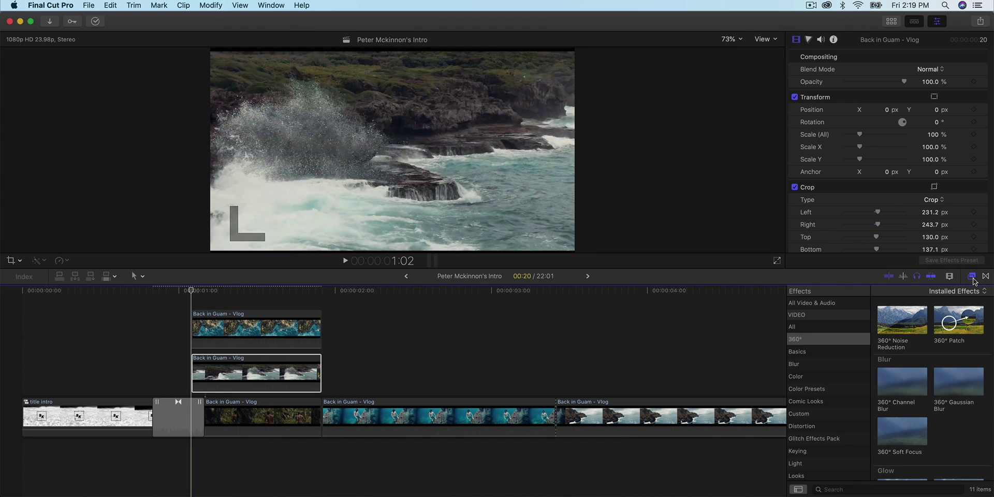
pyautogui.scroll(-3, 816, 429)
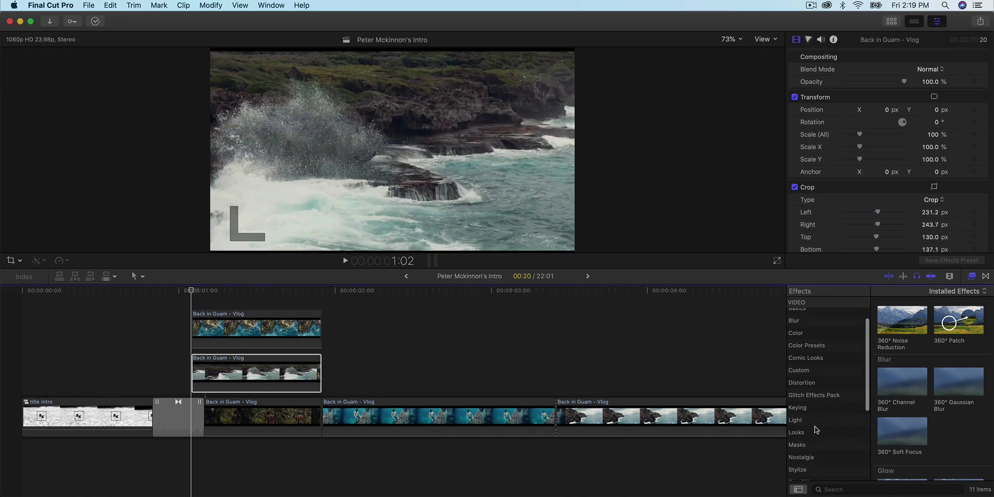
pyautogui.click(806, 442)
pyautogui.scroll(-2, 807, 441)
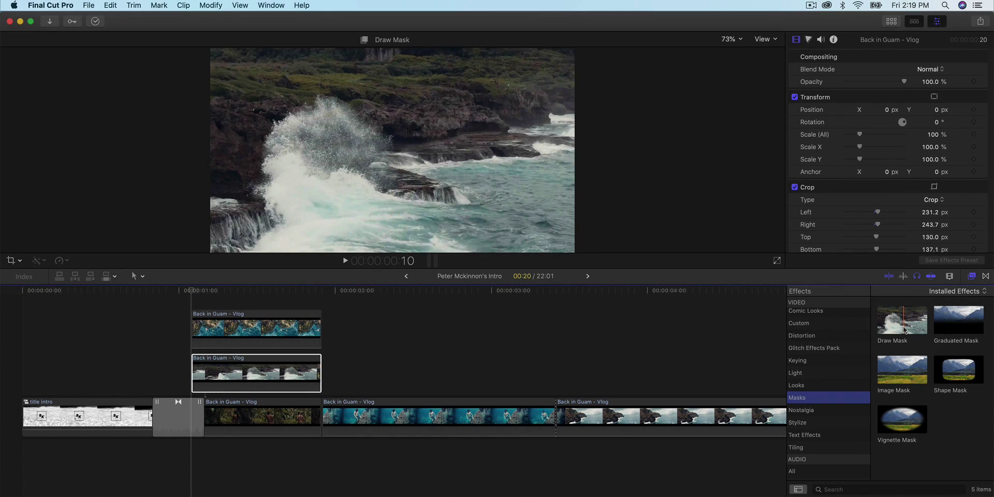
pyautogui.moveTo(903, 329)
pyautogui.mouseDown()
pyautogui.moveTo(592, 268)
pyautogui.moveTo(268, 366)
pyautogui.moveTo(274, 384)
pyautogui.mouseUp()
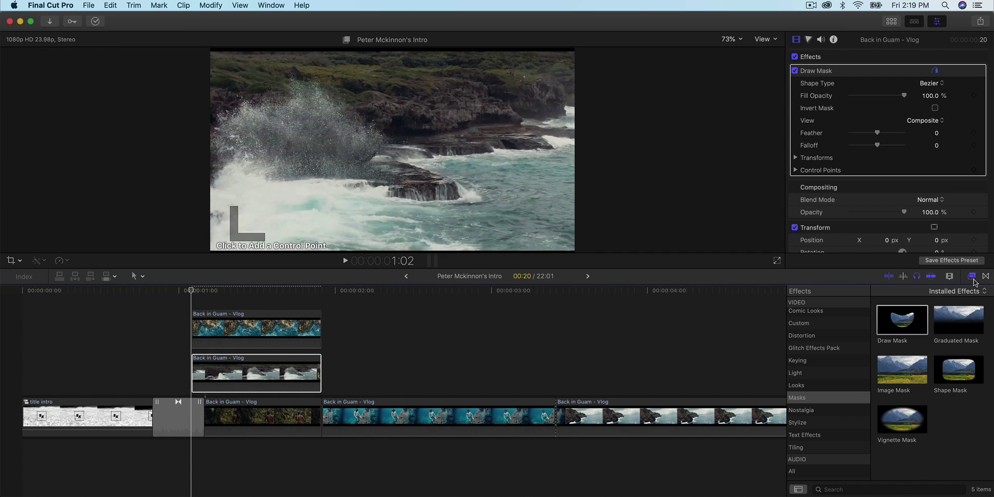
pyautogui.click(973, 278)
pyautogui.press('Tab')
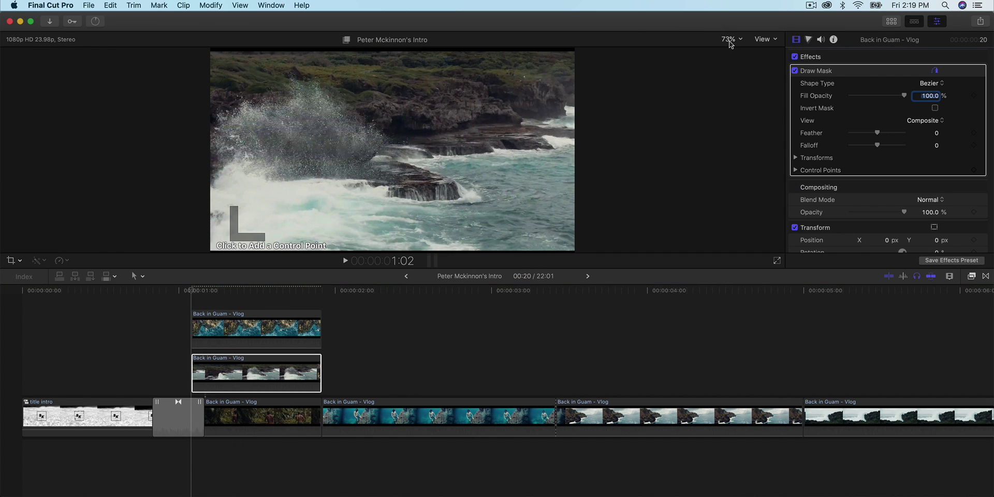
# Reduce the preview to 50% and draw a straight-edged mask around the right quarter of the crashing-wave frame
pyautogui.click(728, 42)
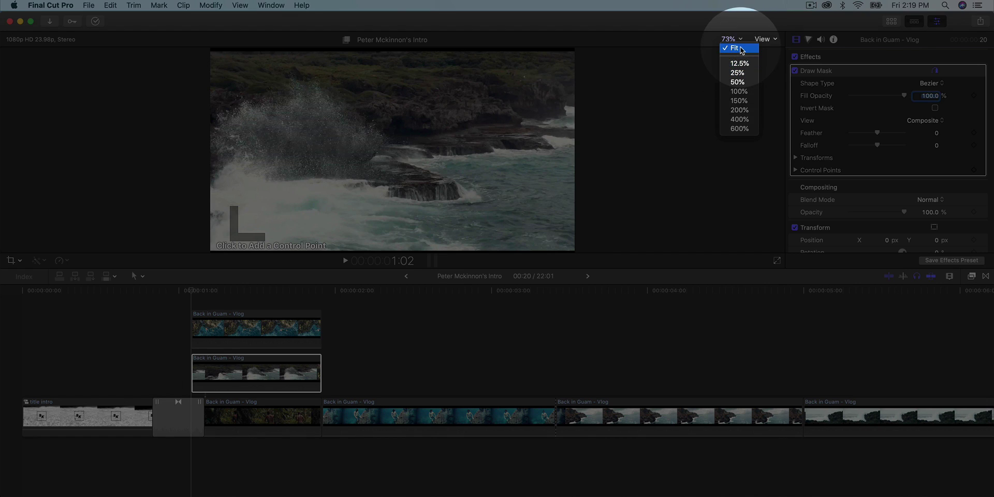
pyautogui.click(737, 82)
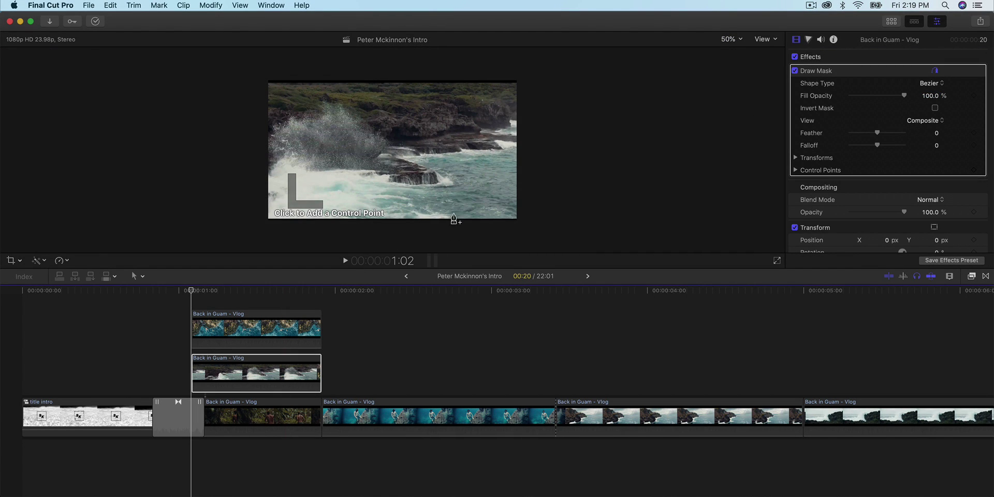
pyautogui.click(449, 76)
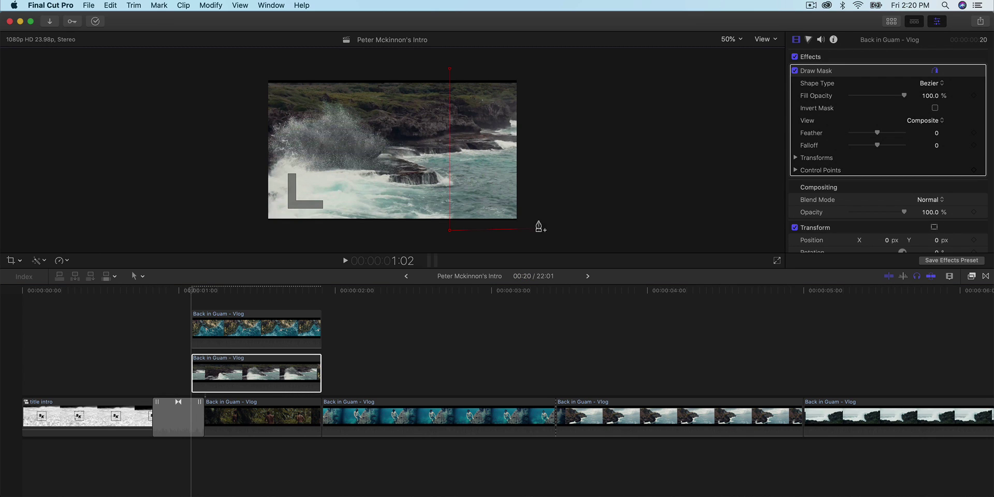
# Apply the Draw Mask effect to the topmost aerial ocean clip and start a mask outline below the left part of its frame
pyautogui.click(224, 330)
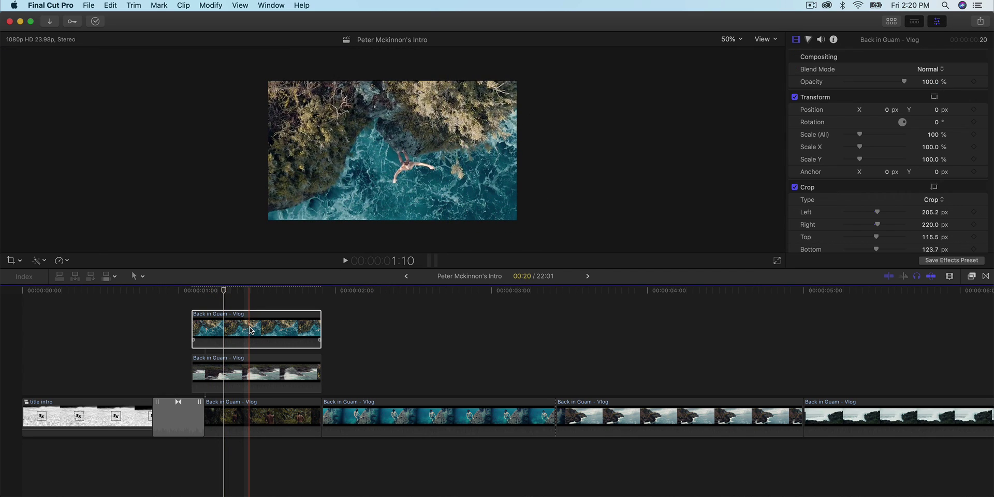
pyautogui.click(971, 276)
pyautogui.moveTo(902, 319)
pyautogui.mouseDown()
pyautogui.moveTo(311, 301)
pyautogui.moveTo(228, 326)
pyautogui.mouseUp()
pyautogui.click(971, 278)
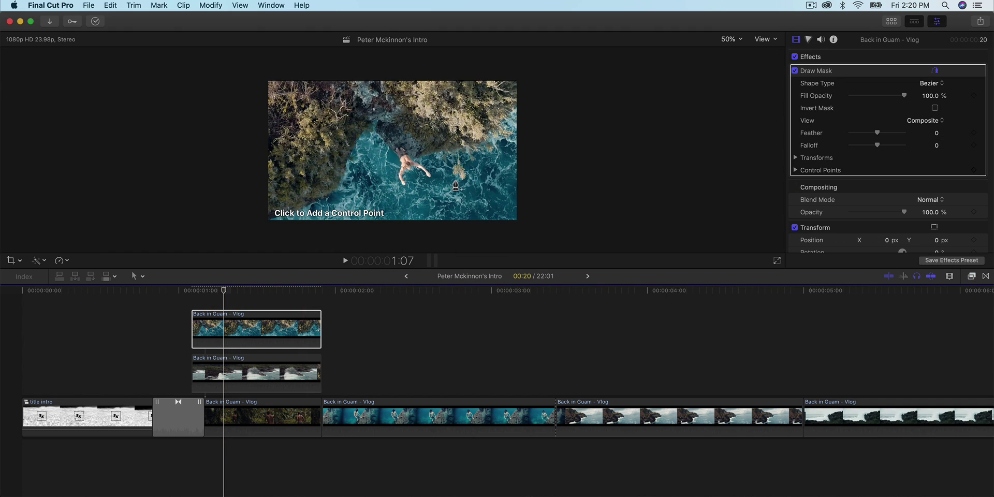
pyautogui.click(339, 226)
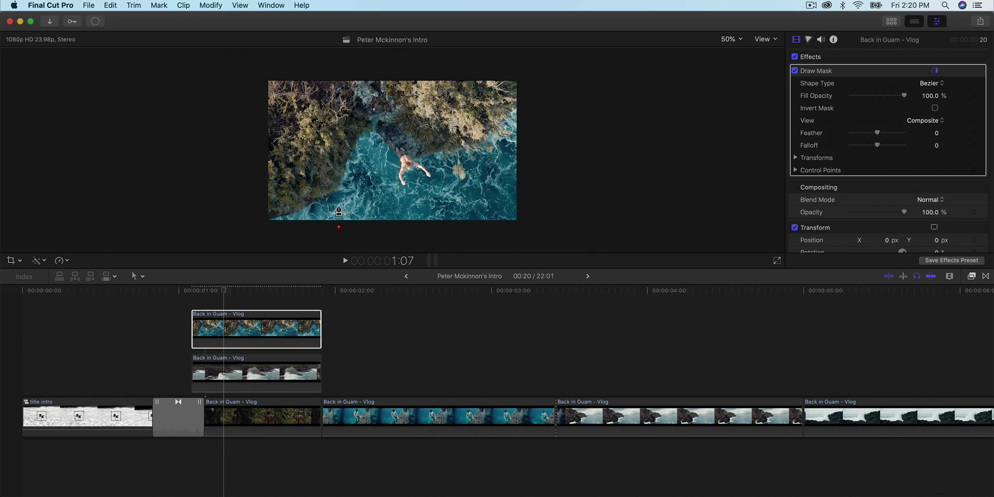
pyautogui.click(339, 228)
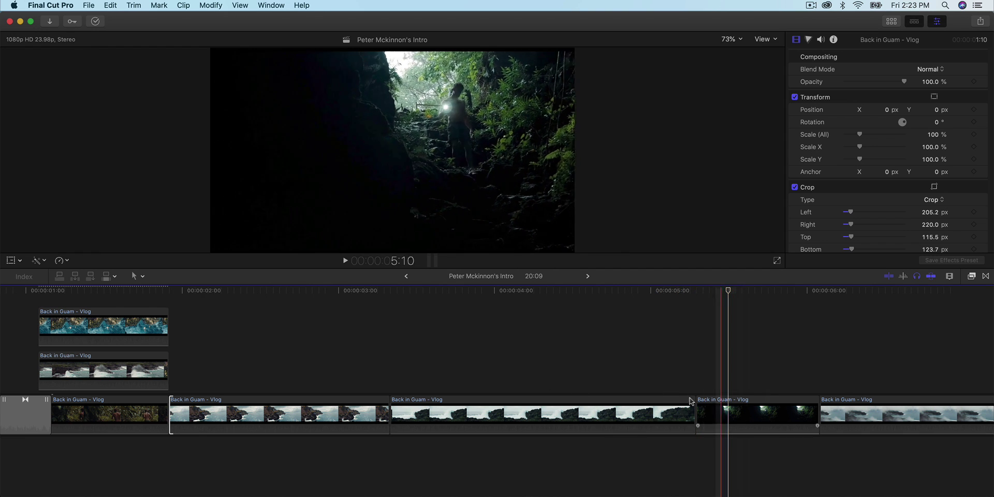
# Add the TV Glitch Zoom In Flicker transition at the cut leading into the dark cave clip and play it back
pyautogui.hscroll(2, 699, 409)
pyautogui.click(986, 277)
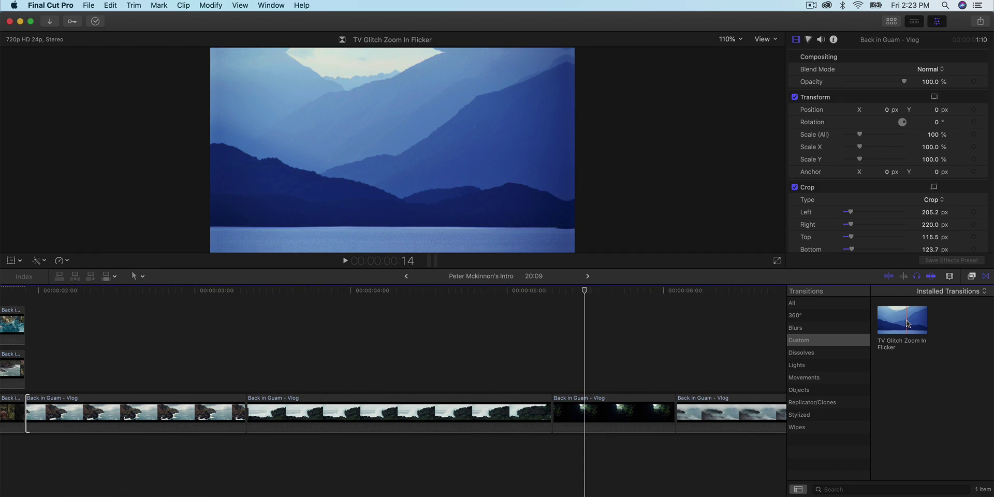
pyautogui.moveTo(907, 323); pyautogui.dragTo(552, 413)
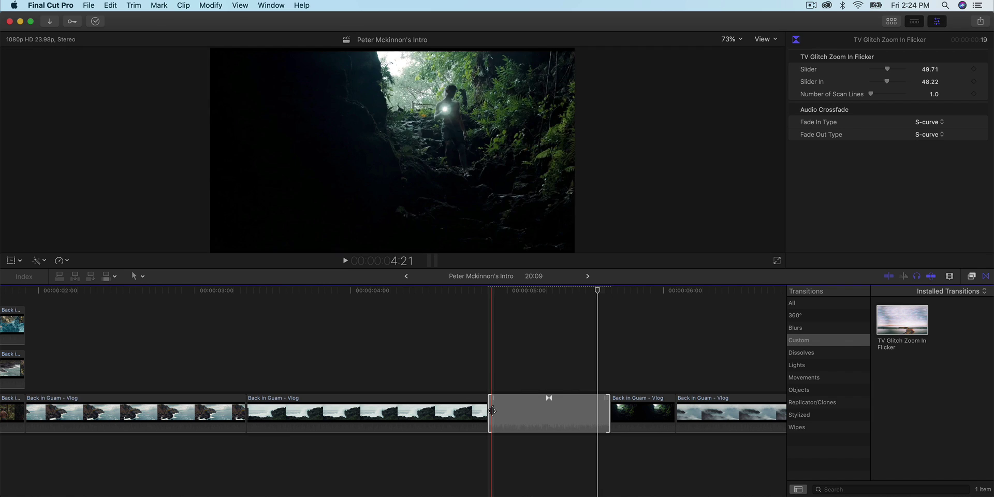
pyautogui.press('space')
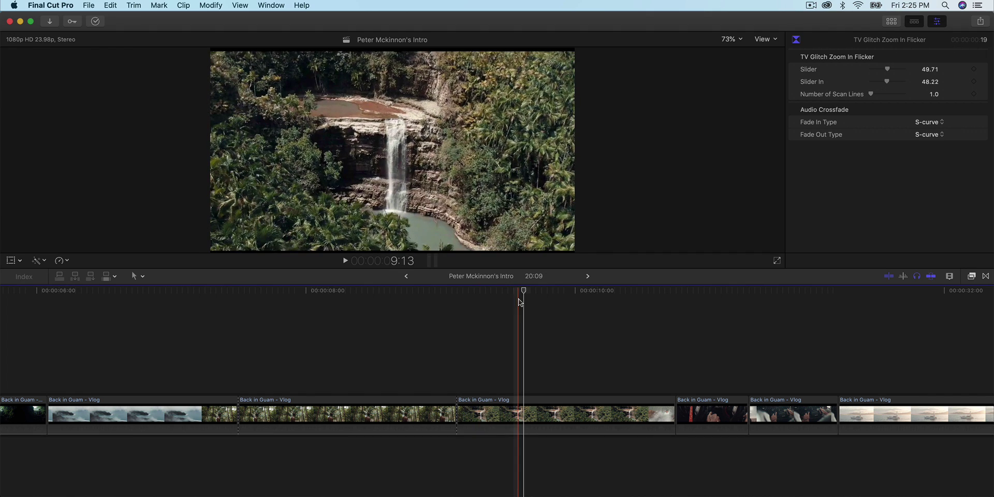
# Place a Basic Title as a connected clip starting at the beginning of the waterfall clip
pyautogui.click(497, 291)
pyautogui.hscroll(5, 534, 390)
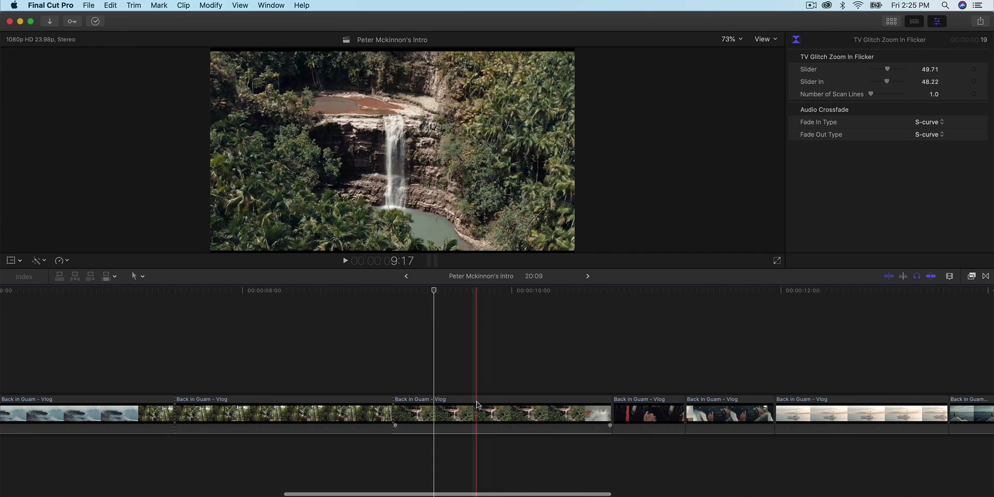
pyautogui.click(383, 400)
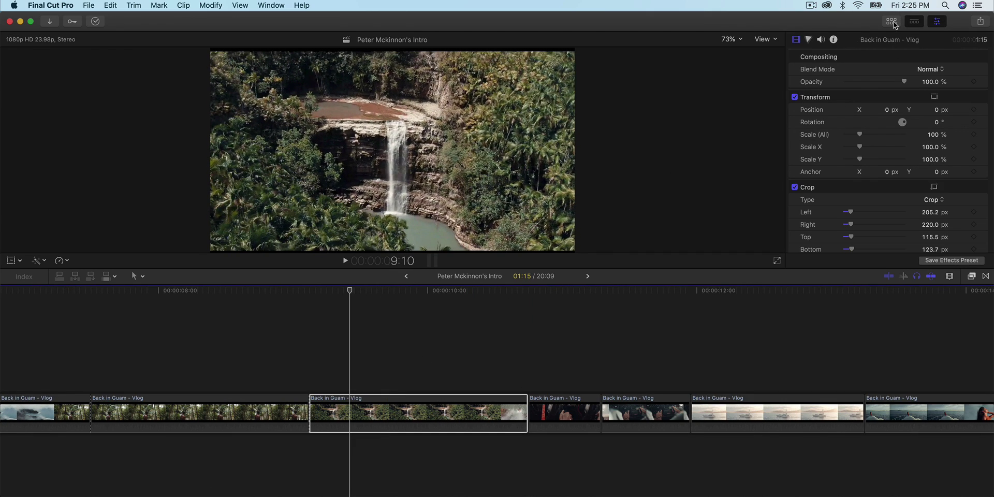
pyautogui.click(891, 22)
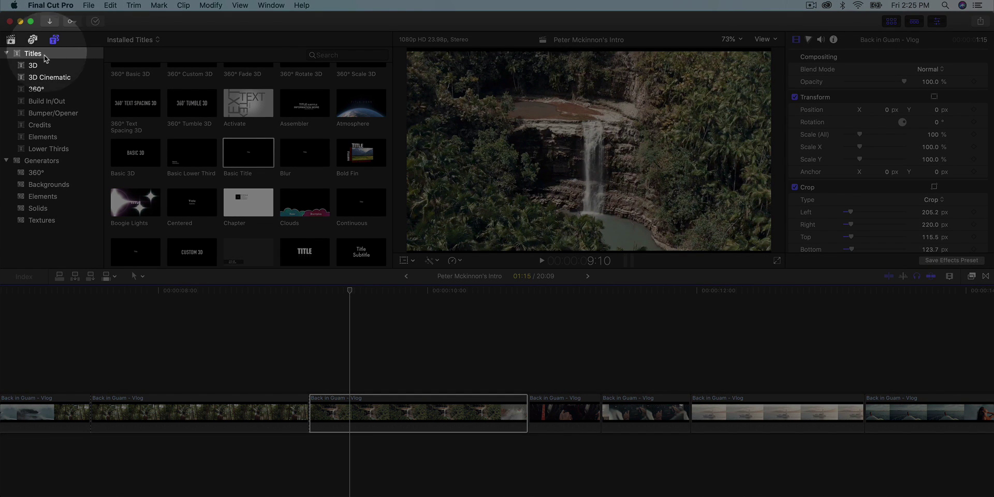
pyautogui.moveTo(245, 155); pyautogui.dragTo(316, 388)
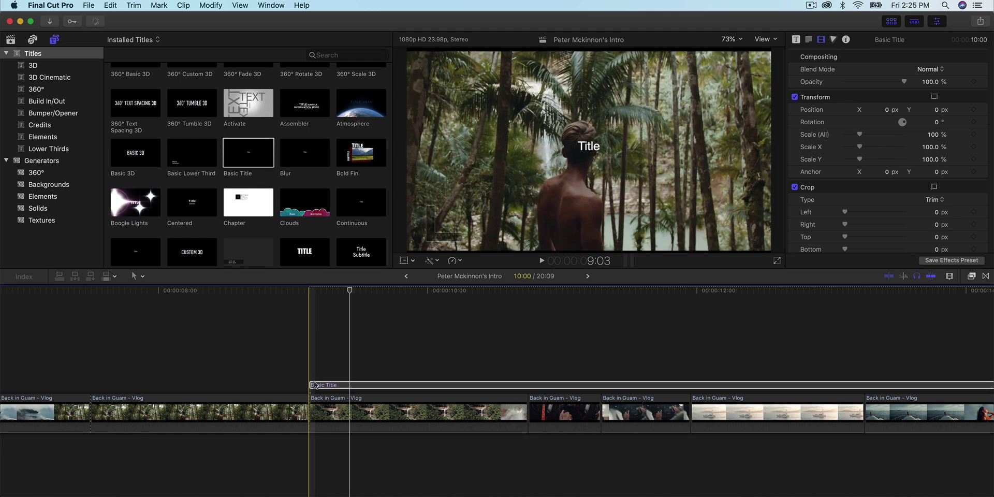
pyautogui.press('ctrl+super+1')
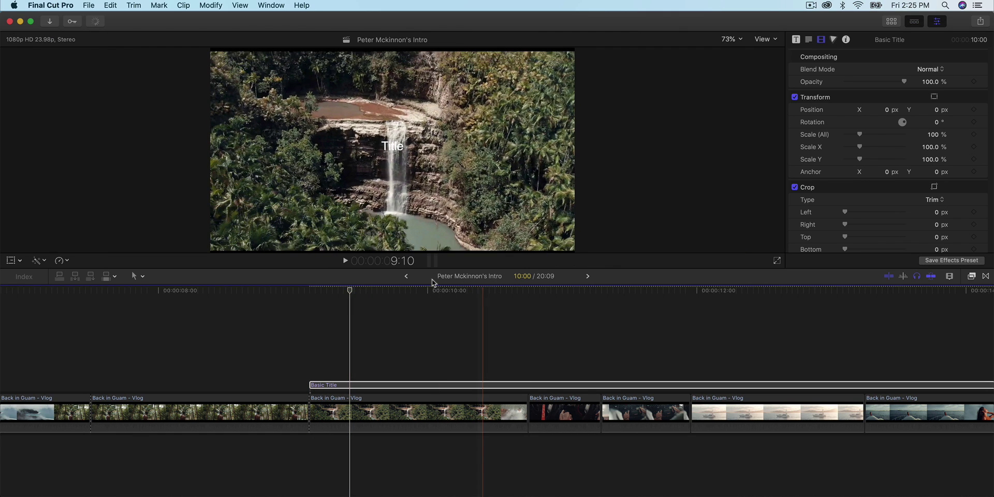
# Move the playhead to the start of the waterfall clip and change the title's text to MAKE
pyautogui.moveTo(339, 289); pyautogui.dragTo(310, 299)
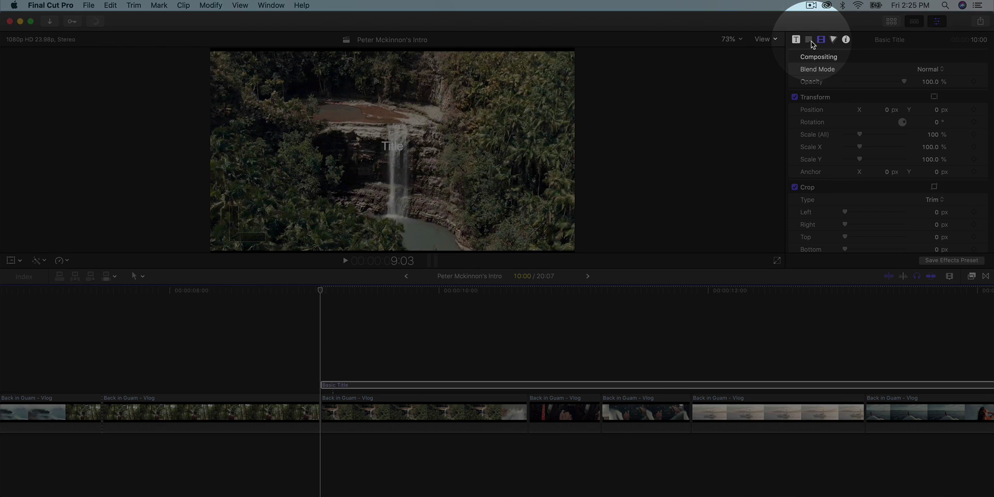
pyautogui.click(808, 39)
pyautogui.click(813, 89)
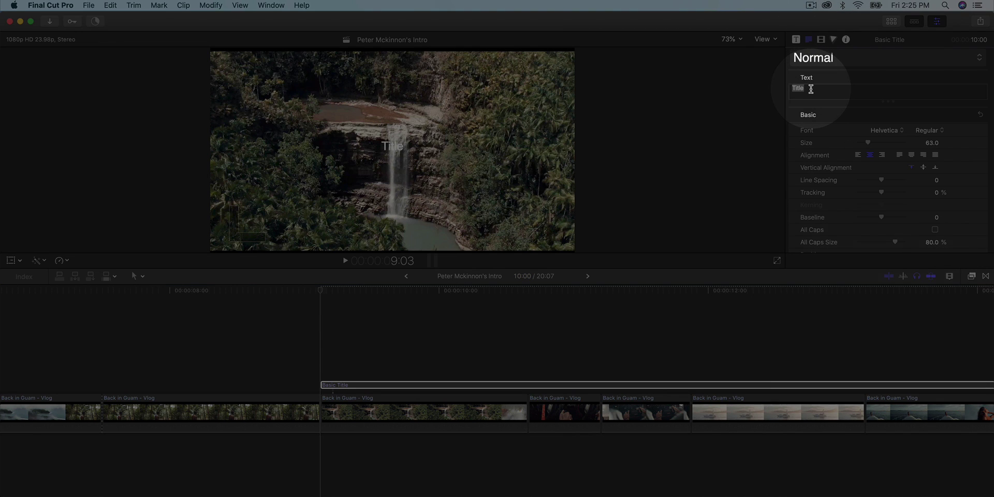
pyautogui.moveTo(811, 89); pyautogui.dragTo(798, 89)
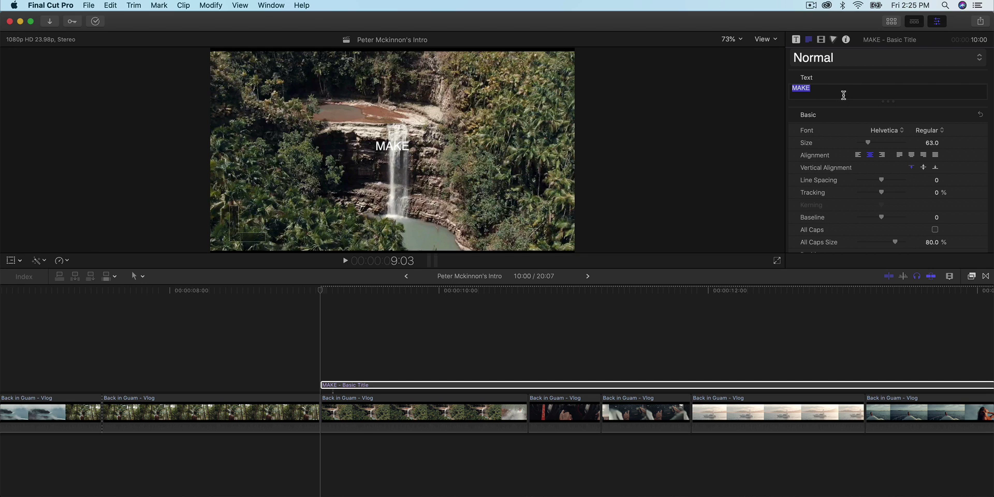
# Format the MAKE title in Proxima Nova Black Italic at size 180
pyautogui.click(879, 131)
pyautogui.scroll(-8, 828, 310)
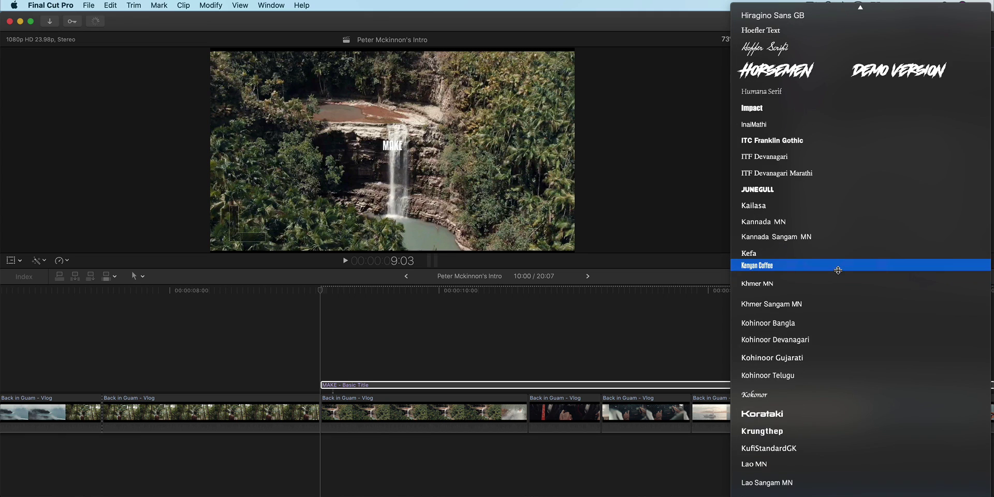
pyautogui.scroll(-12, 810, 368)
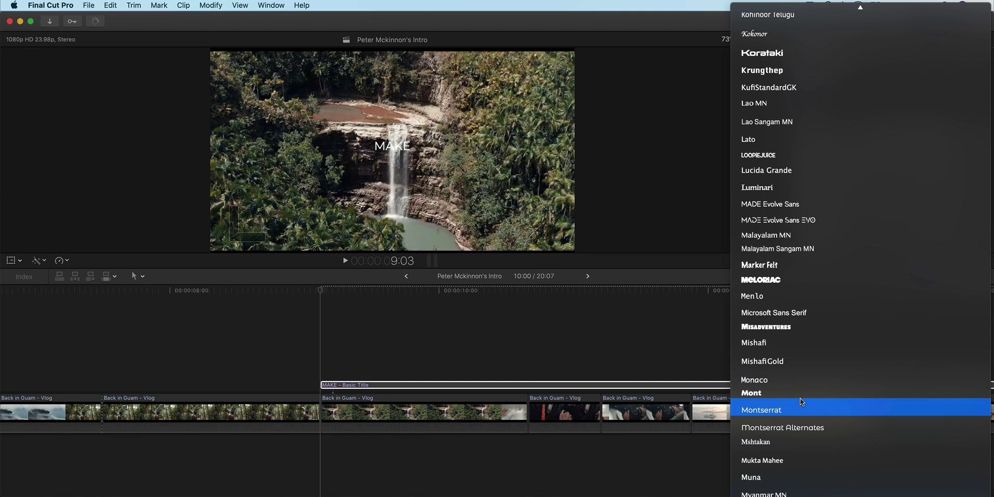
pyautogui.scroll(-5, 803, 443)
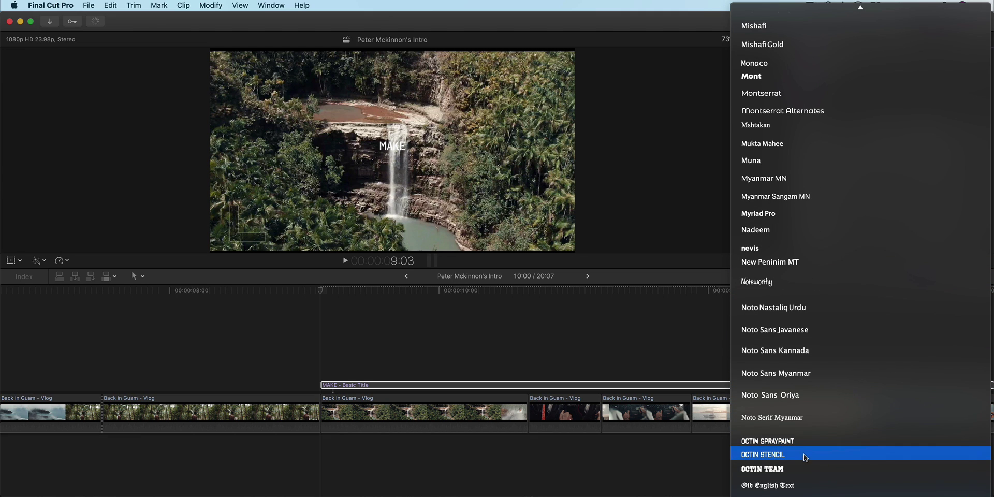
pyautogui.scroll(-10, 794, 424)
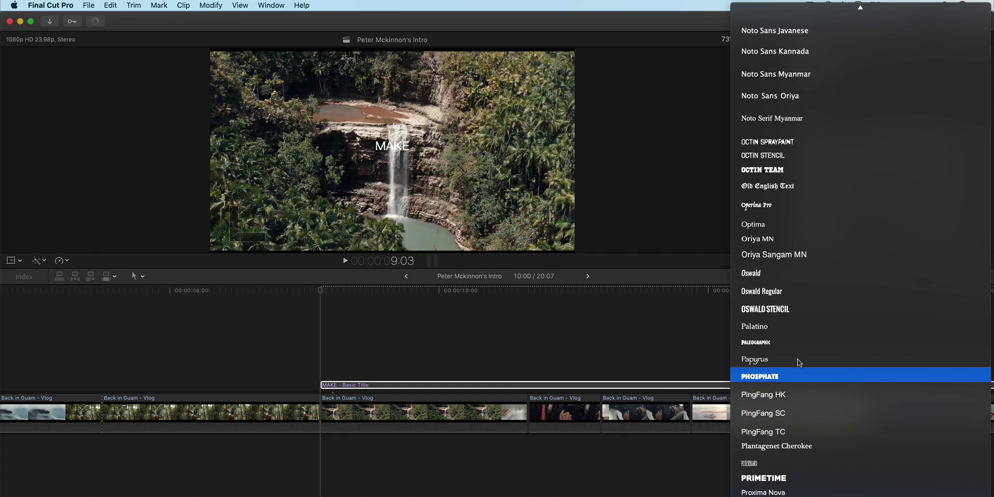
pyautogui.click(763, 492)
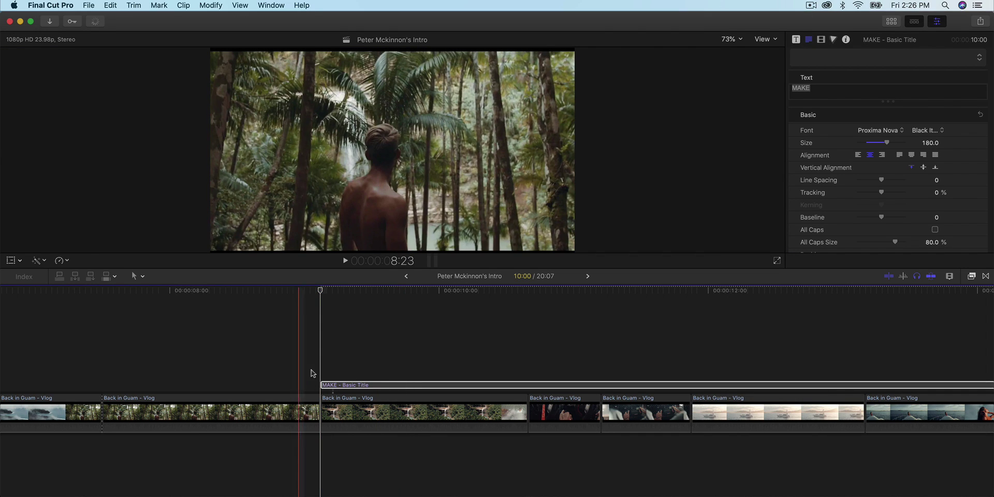
# Cut the MAKE title and the waterfall clip together seven frames after their start
pyautogui.press('super+equal')
pyautogui.press('super+equal')
pyautogui.press('super+equal')
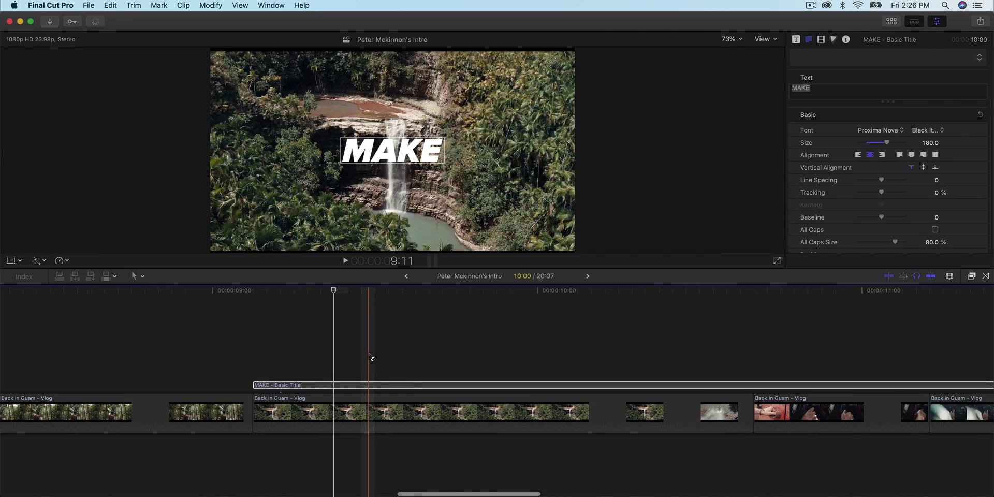
pyautogui.press('super+minus')
pyautogui.press('super+minus')
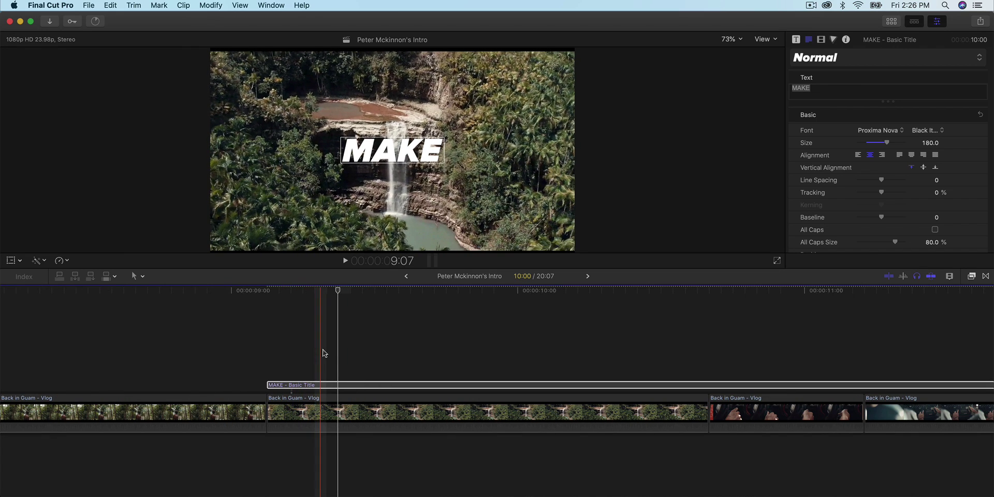
pyautogui.press('b')
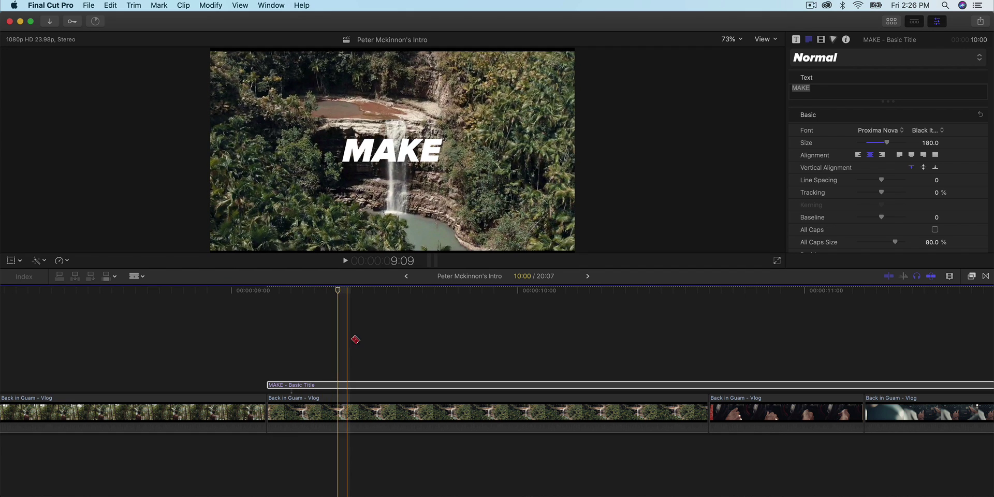
pyautogui.keyDown('shift'); pyautogui.click(352, 409); pyautogui.keyUp('shift')
# Delete the leftover MAKE title and waterfall footage after the cut, together with the short clip that follows the waterfall
pyautogui.press('a')
pyautogui.press('b')
pyautogui.click(711, 388)
pyautogui.press('a')
pyautogui.moveTo(619, 369); pyautogui.dragTo(599, 432)
pyautogui.press('Delete')
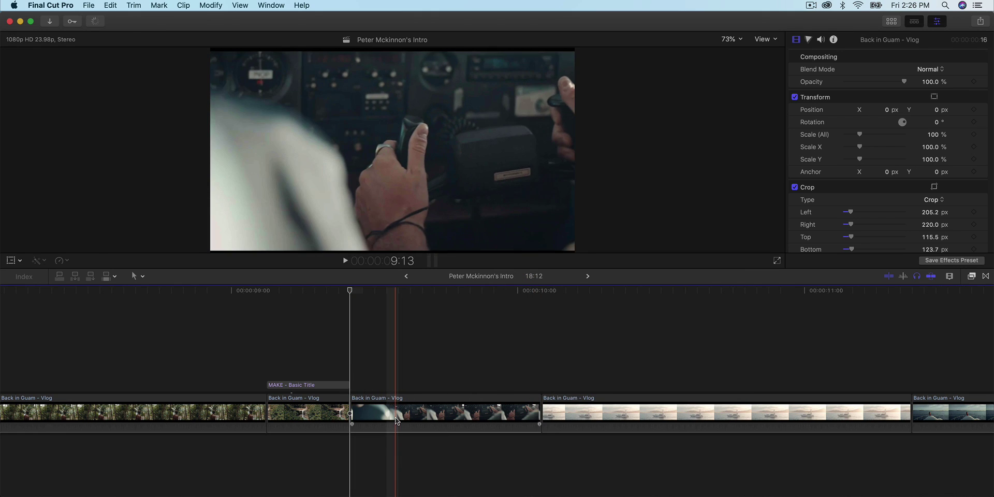
# Duplicate the MAKE title over the cockpit clip and change the copy's text to VIDS
pyautogui.click(293, 386)
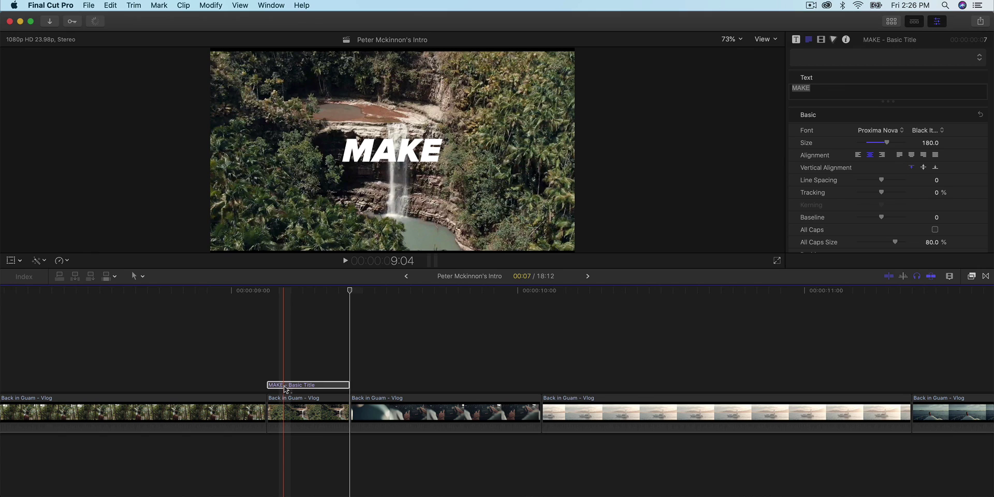
pyautogui.moveTo(284, 388); pyautogui.dragTo(368, 389)
pyautogui.click(836, 89)
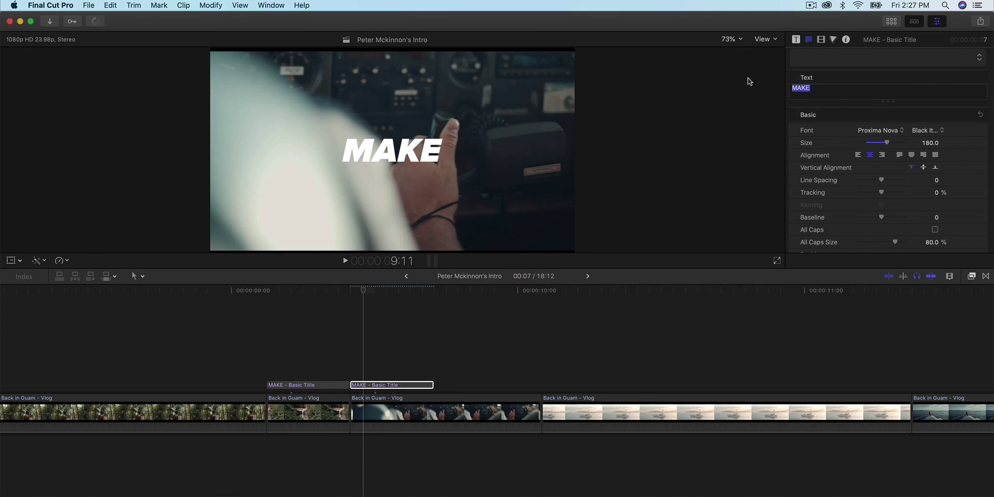
pyautogui.write('VIDS')
# Copy the VIDS title over the boat clip and change the two titles before it to JUST and MAKE
pyautogui.moveTo(400, 385); pyautogui.dragTo(481, 386)
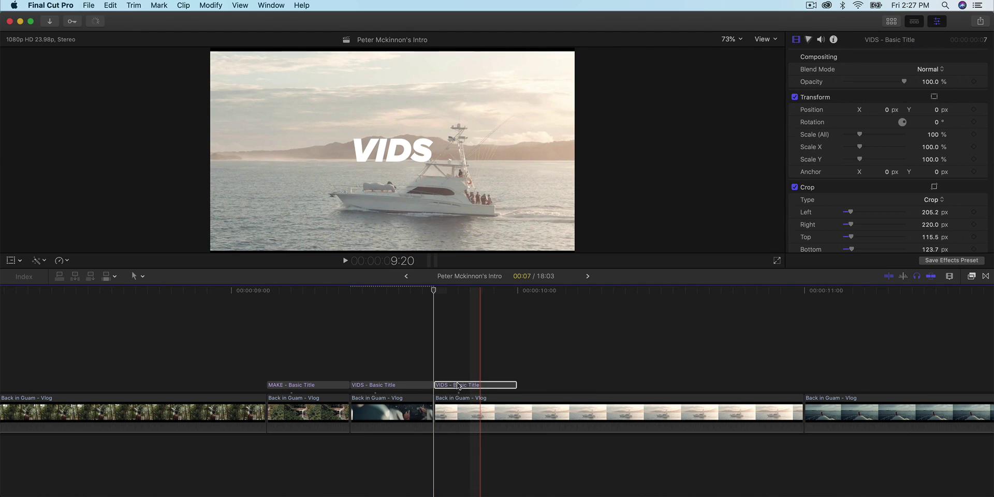
pyautogui.click(303, 384)
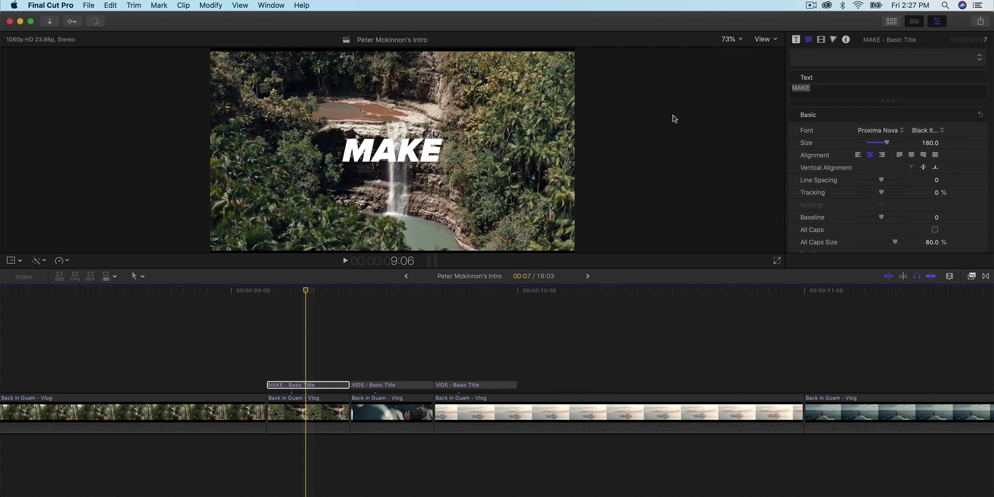
pyautogui.write('JUST')
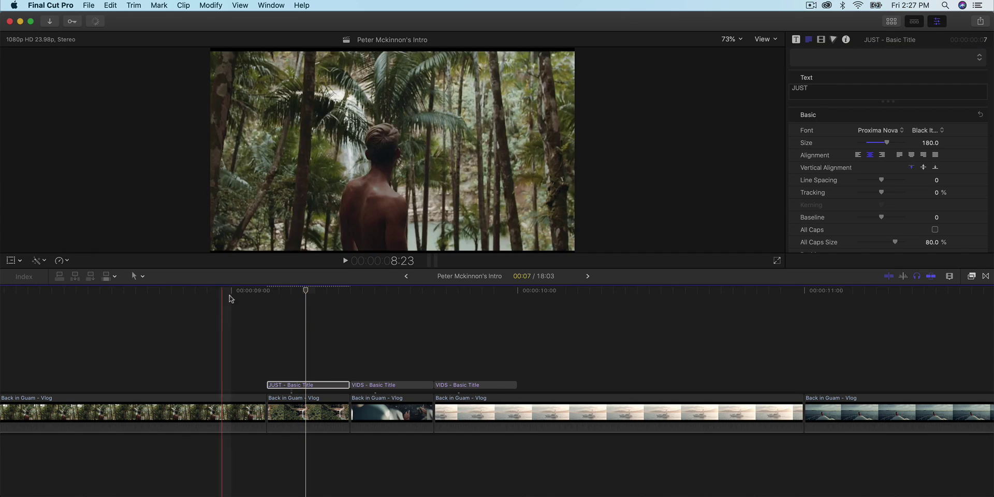
pyautogui.click(824, 93)
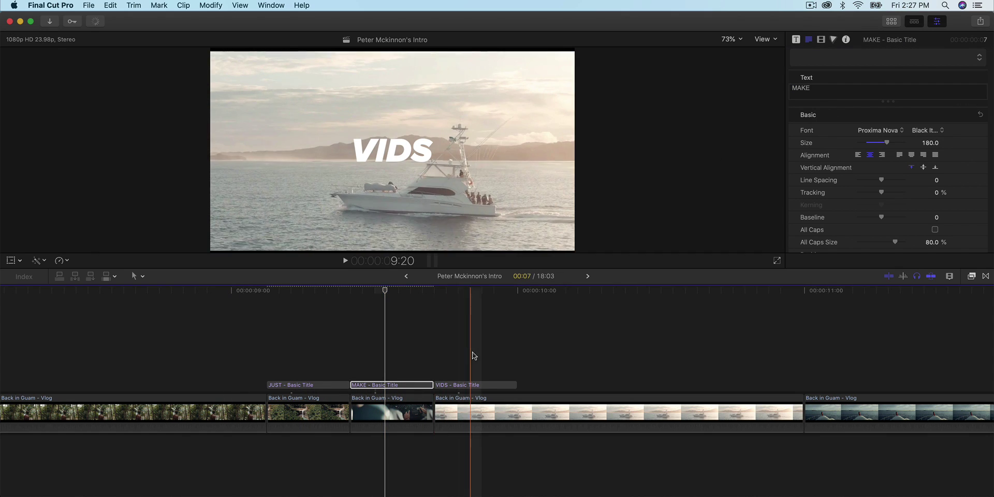
pyautogui.click(843, 89)
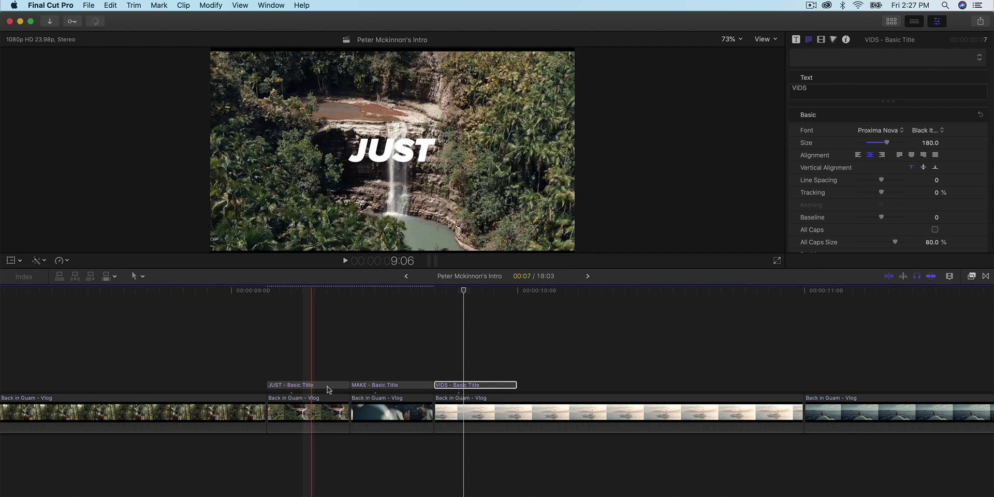
# Cut the boat clip at the end of the VIDS title and delete the leftover boat footage
pyautogui.press('space')
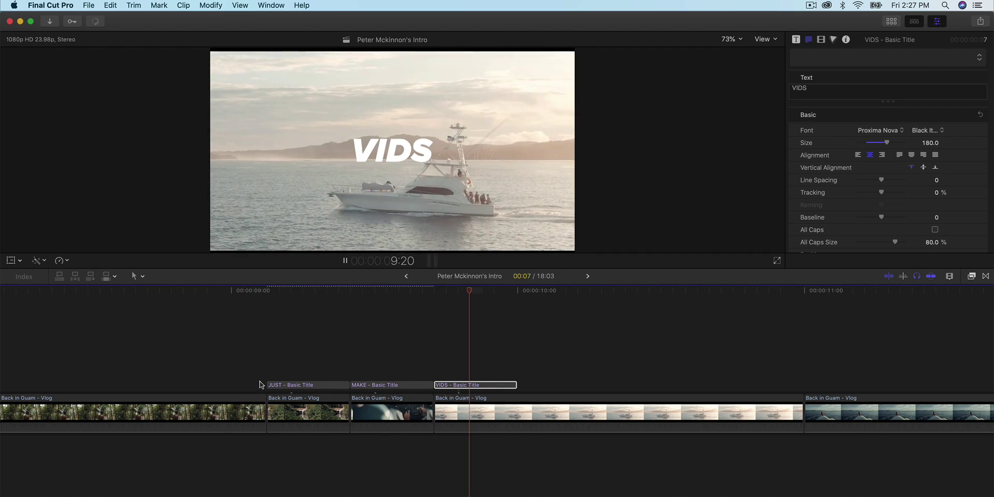
pyautogui.press('space')
pyautogui.press('cmd+b')
pyautogui.click(542, 401)
pyautogui.click(542, 402)
pyautogui.press('Delete')
pyautogui.hscroll(2, 466, 409)
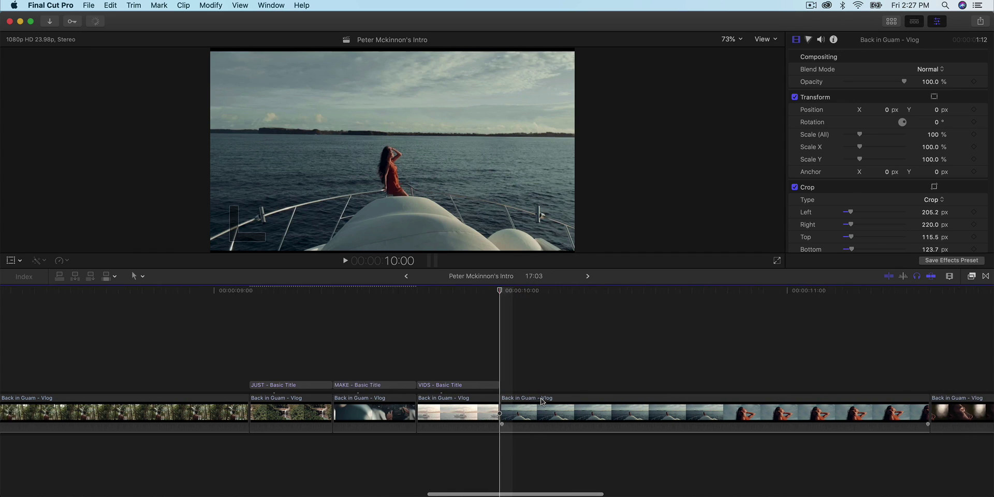
# Duplicate the VIDS title over the start of the clip showing the woman on the bow
pyautogui.press('space')
pyautogui.press('space')
pyautogui.hscroll(3, 419, 393)
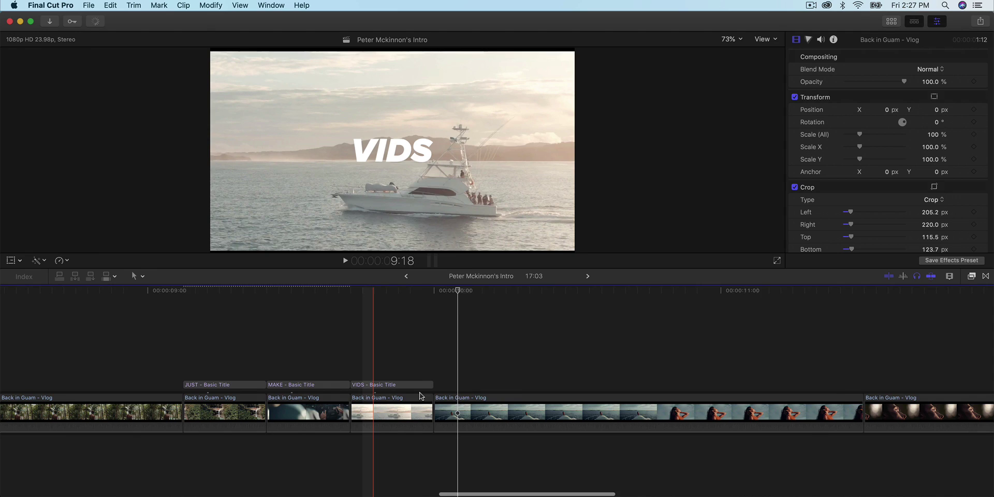
pyautogui.click(399, 398)
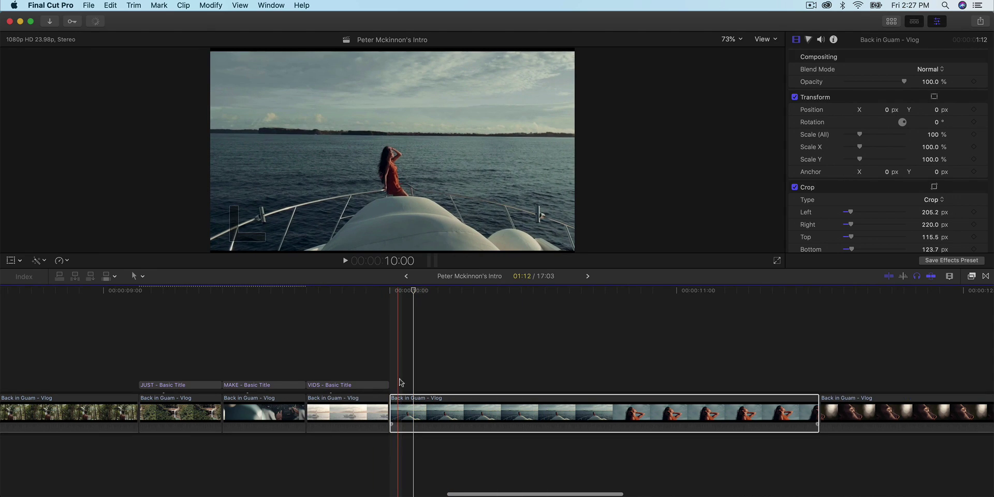
pyautogui.click(393, 290)
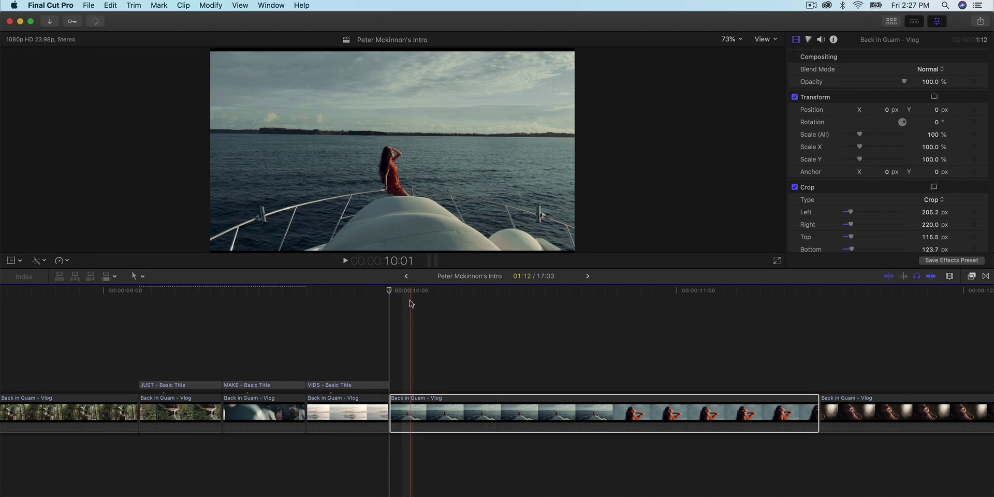
pyautogui.hscroll(3, 382, 325)
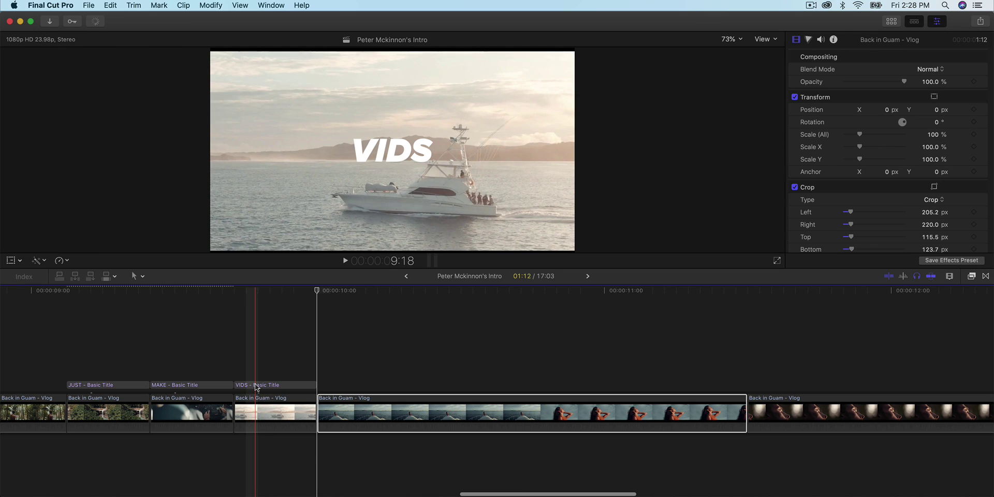
pyautogui.moveTo(257, 387); pyautogui.dragTo(354, 383)
pyautogui.doubleClick(353, 383)
# Change the copied title's text to JUST, MAKE and VIDS on three lines and reduce its line spacing to -24
pyautogui.moveTo(816, 93); pyautogui.dragTo(799, 89)
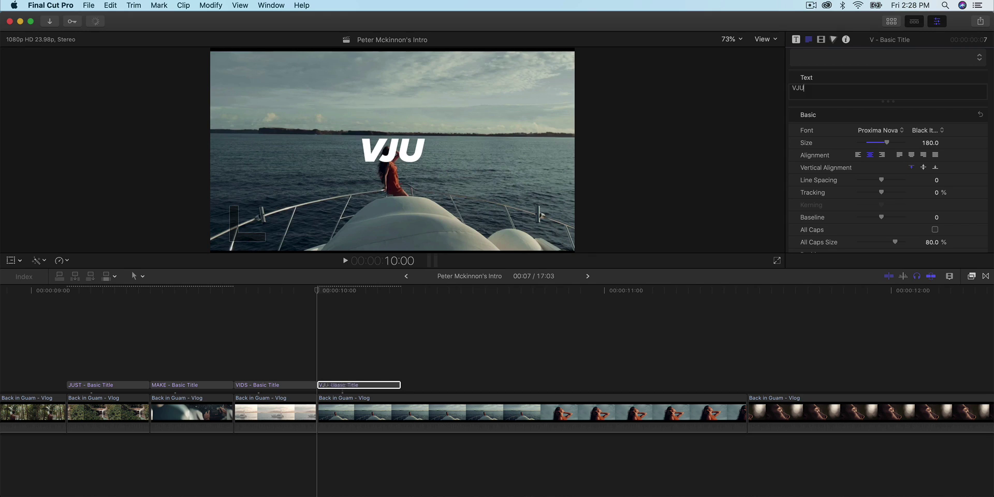
pyautogui.press('BackSpace')
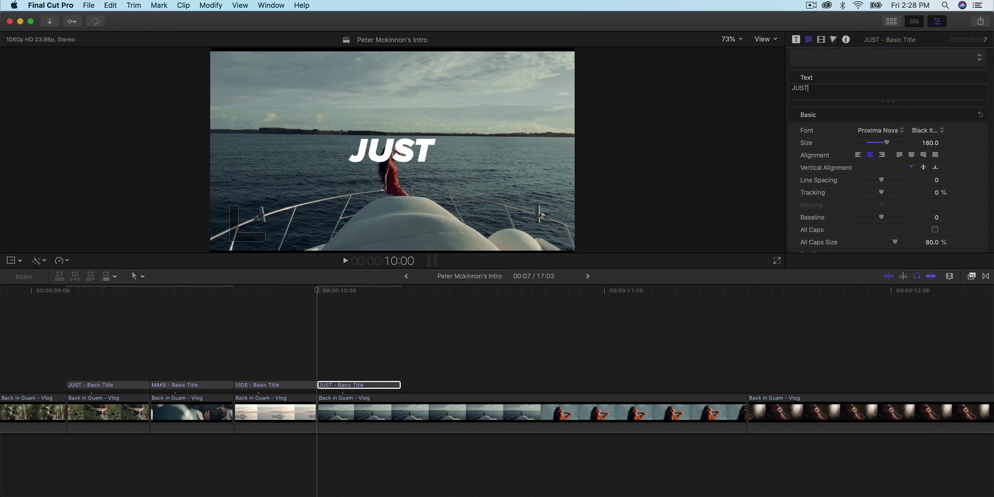
pyautogui.write('AKE')
pyautogui.press('Return')
pyautogui.write('CP')
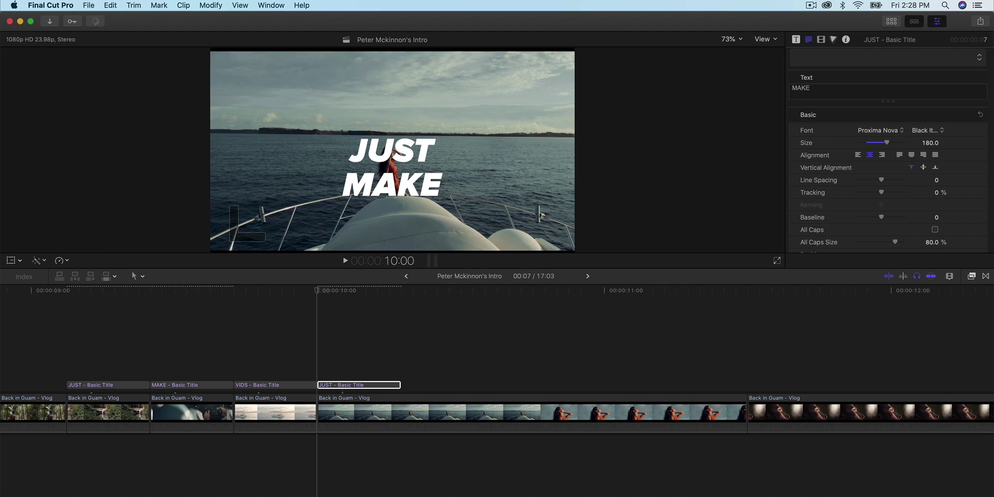
pyautogui.write('SD')
pyautogui.press('BackSpace')
pyautogui.press('BackSpace')
pyautogui.write('DS')
pyautogui.scroll(-3, 865, 209)
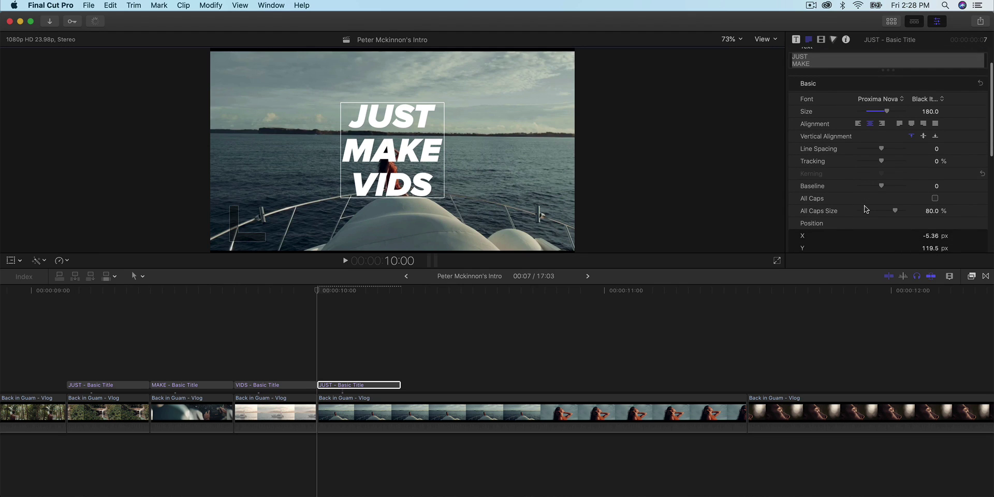
pyautogui.moveTo(882, 152); pyautogui.dragTo(877, 153)
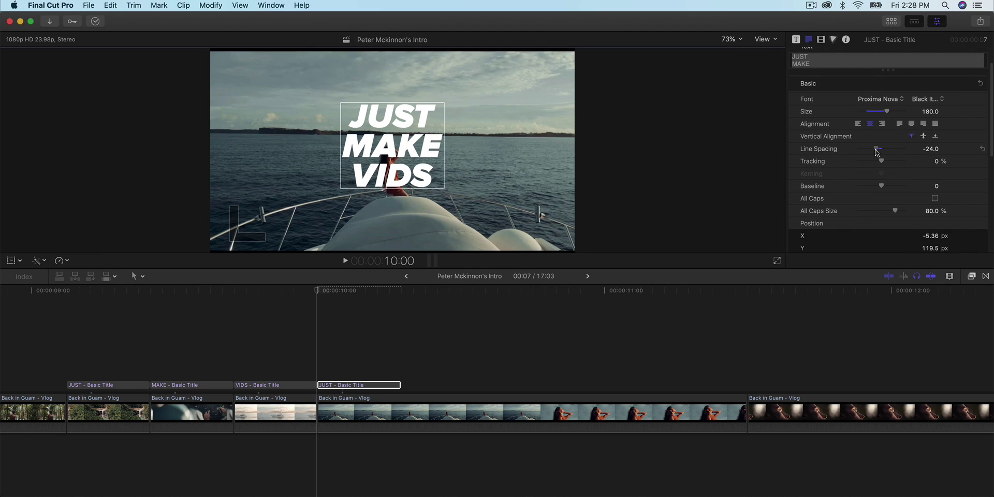
# Cut the clip of the woman on the bow at the end of the three-line title
pyautogui.click(396, 413)
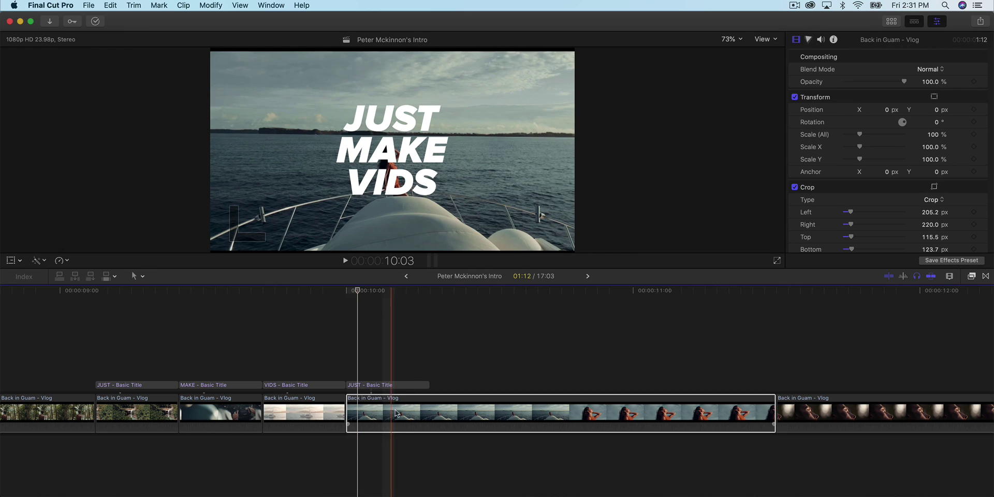
pyautogui.press('b')
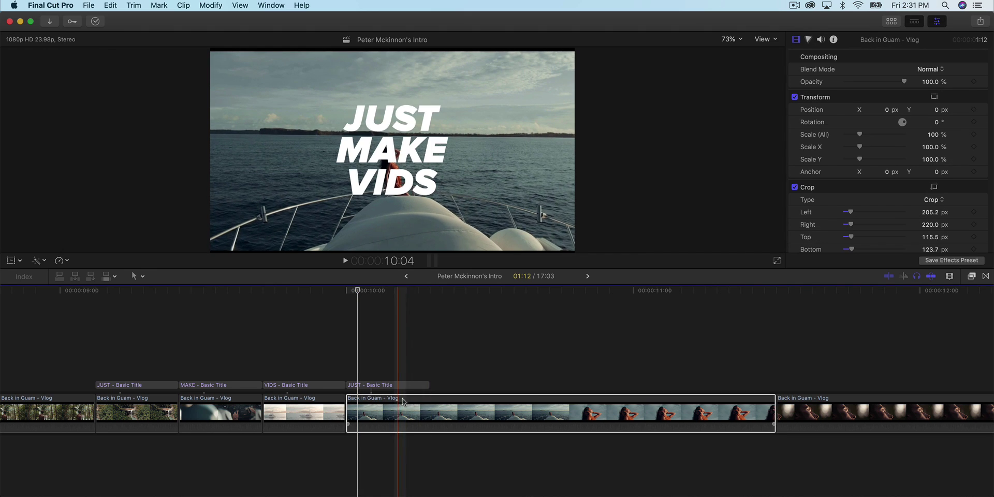
pyautogui.click(430, 402)
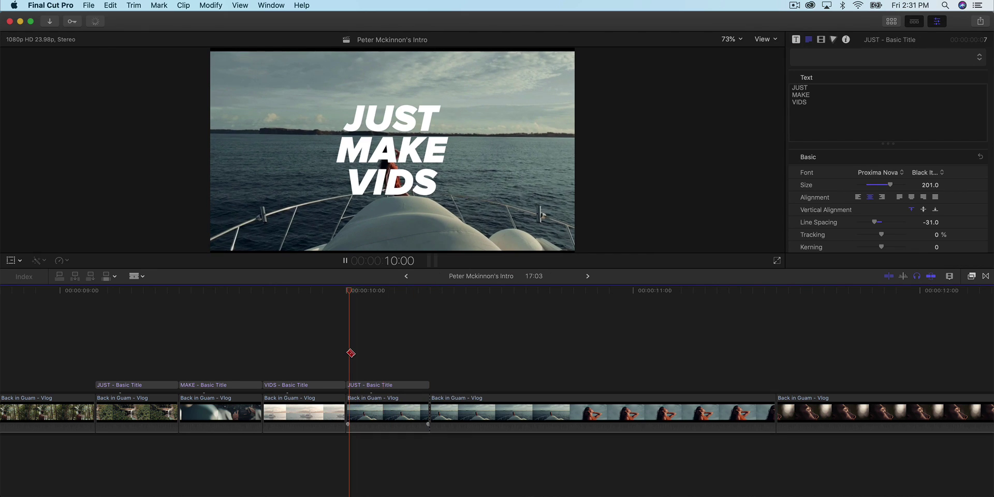
pyautogui.press('a')
# Copy the palm forest clip carrying the X-Ray and Black & White effects from inside the title intro compound clip
pyautogui.hscroll(-20, 378, 402)
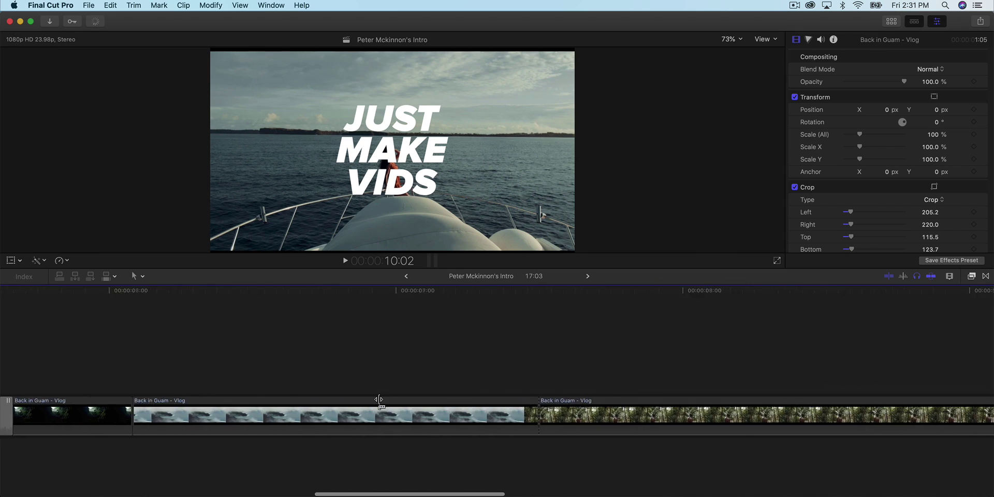
pyautogui.hscroll(-20, 378, 399)
pyautogui.click(114, 414)
pyautogui.doubleClick(107, 412)
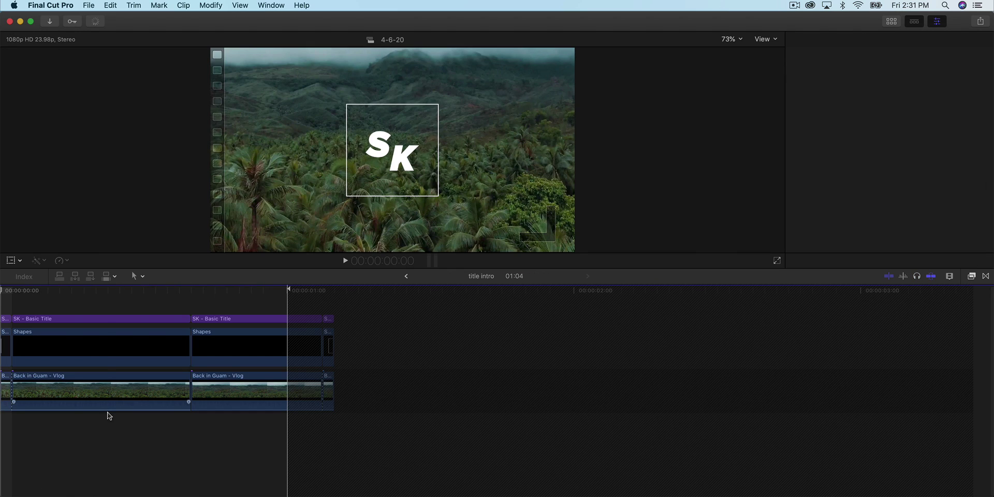
pyautogui.click(99, 362)
pyautogui.click(106, 386)
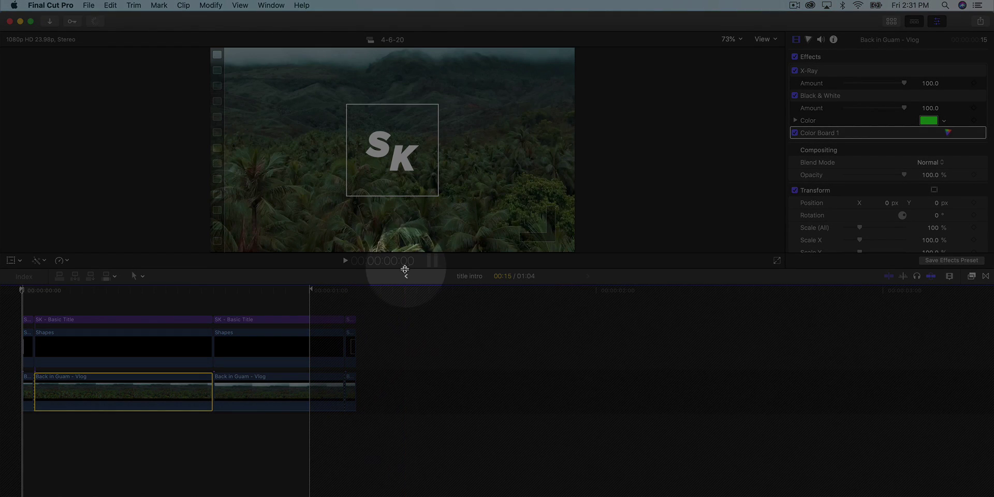
pyautogui.click(406, 276)
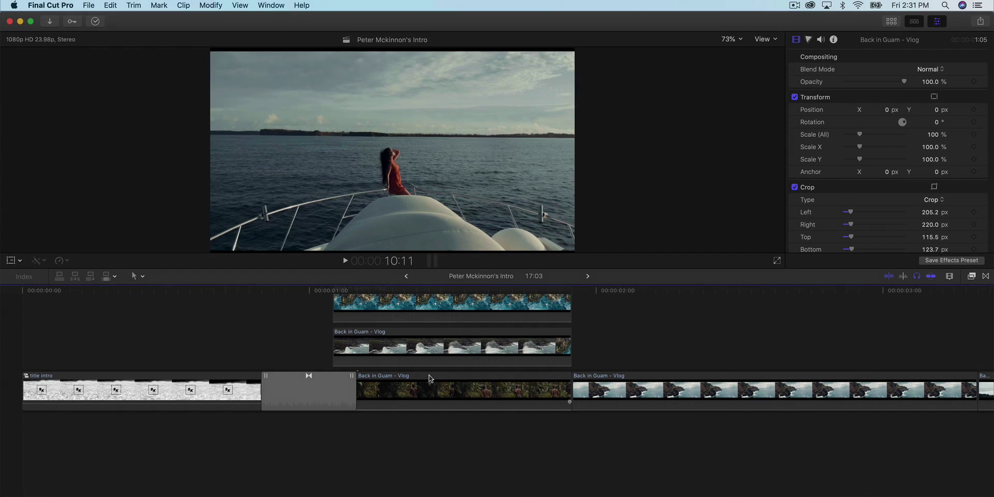
# Paste the copied X-Ray, Black & White and Color Board 1 effects onto the bow clip beneath the three-line title
pyautogui.hscroll(15, 428, 375)
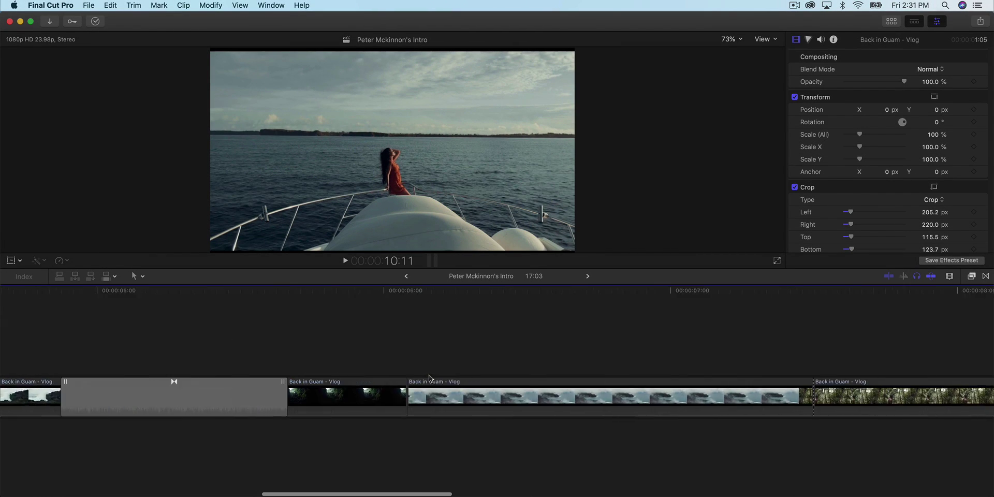
pyautogui.hscroll(10, 429, 375)
pyautogui.click(415, 408)
pyautogui.click(328, 403)
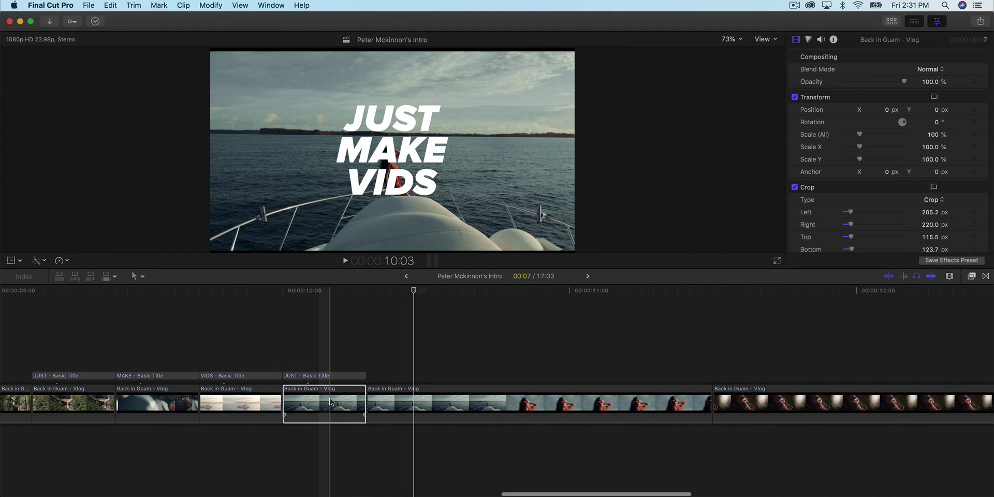
pyautogui.press('shift+super+v')
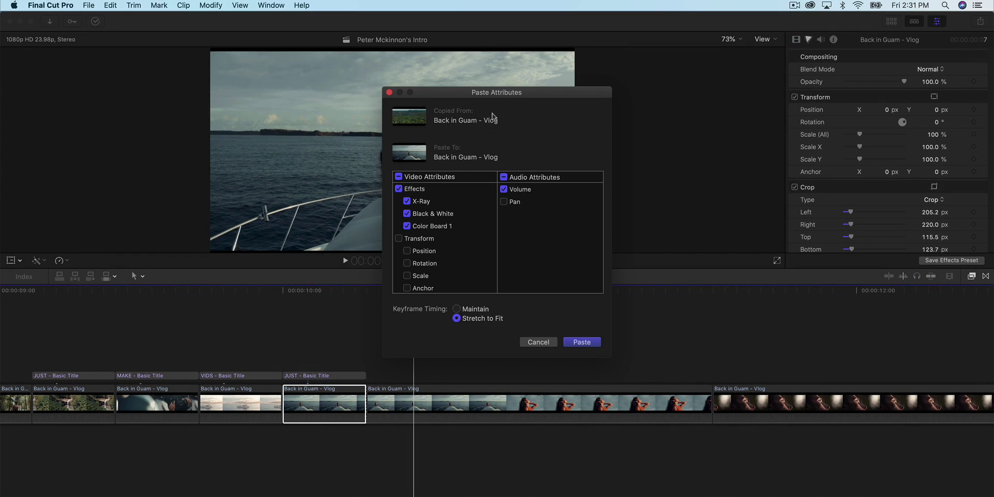
pyautogui.click(582, 342)
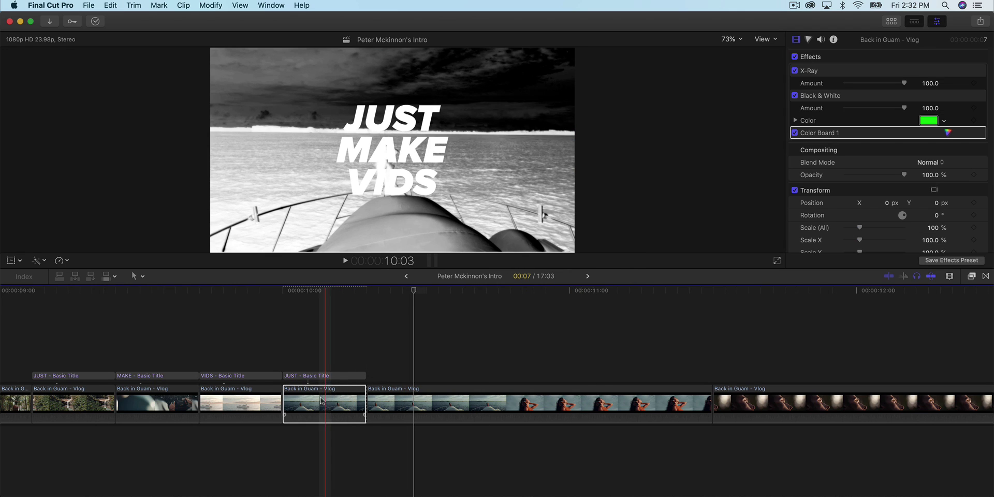
# Raise the shadows and midtones exposure in Color Board 1 of the inverted bow clip
pyautogui.click(318, 291)
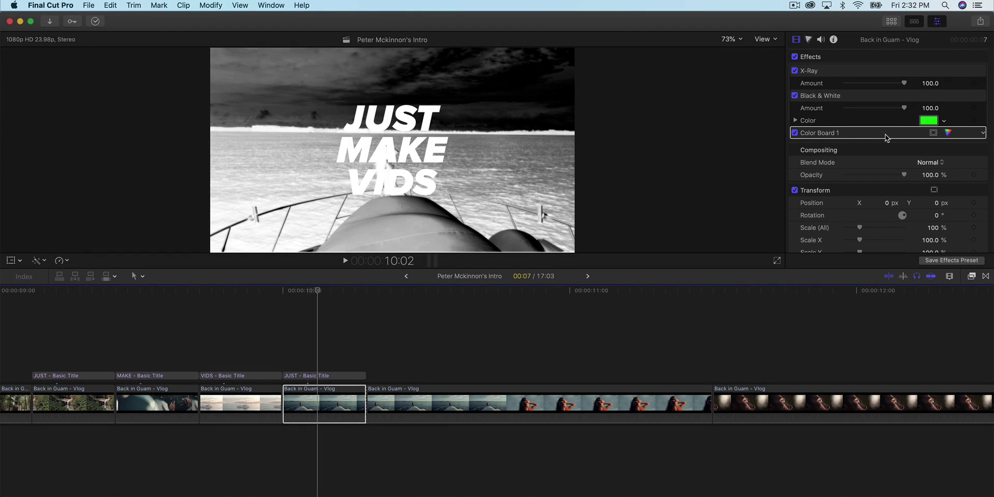
pyautogui.click(885, 136)
pyautogui.press('super+6')
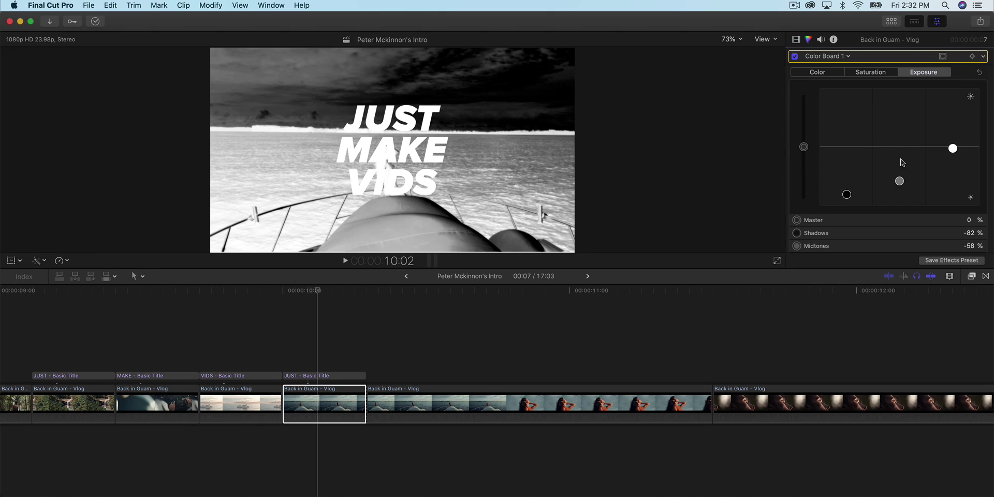
pyautogui.moveTo(845, 195); pyautogui.dragTo(899, 171)
pyautogui.click(796, 39)
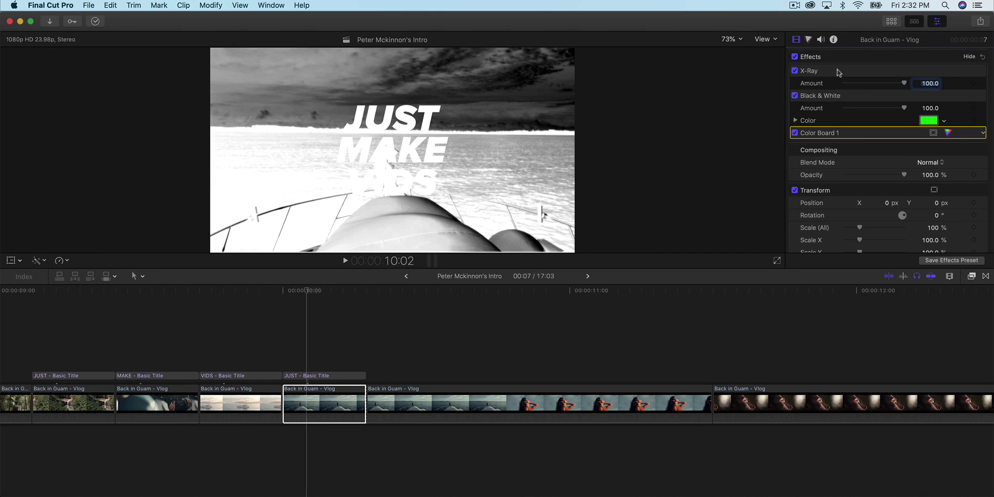
# Set the blend mode of the three-line JUST MAKE VIDS title to Difference
pyautogui.click(308, 376)
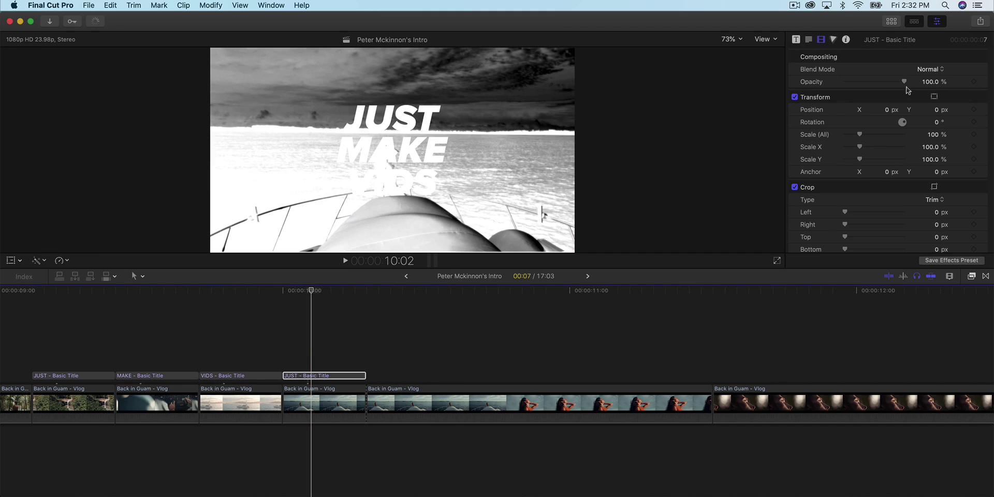
pyautogui.click(926, 70)
pyautogui.click(934, 261)
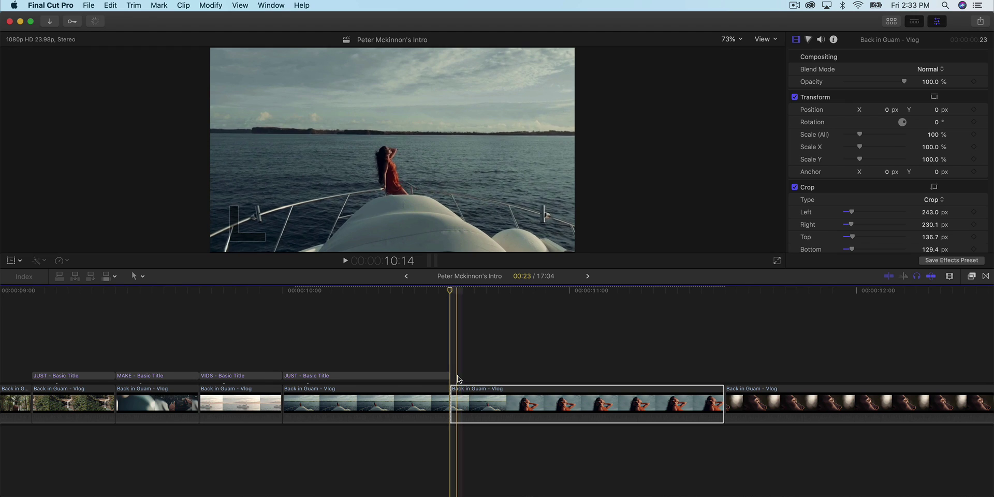
# Duplicate the three-line JUST MAKE VIDS title onto the start of the following full-colour bow clip
pyautogui.click(345, 376)
pyautogui.click(248, 377)
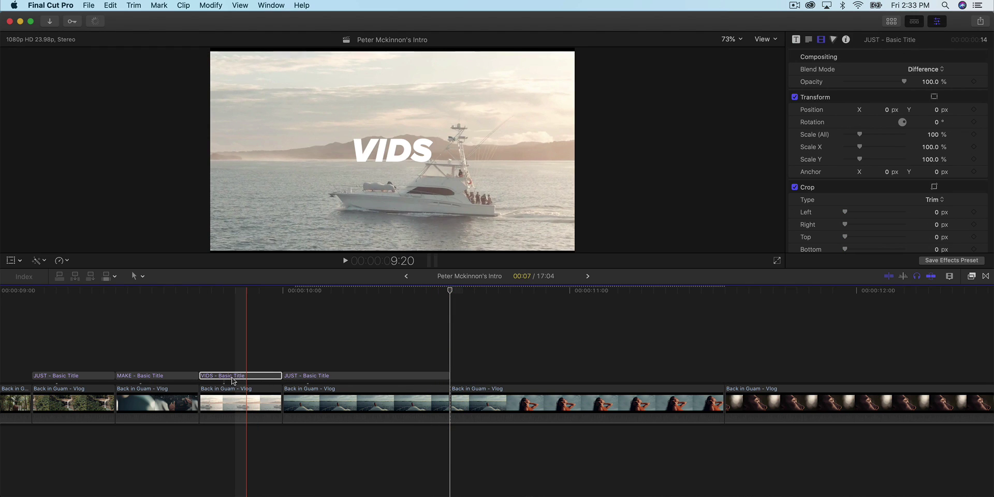
pyautogui.click(304, 377)
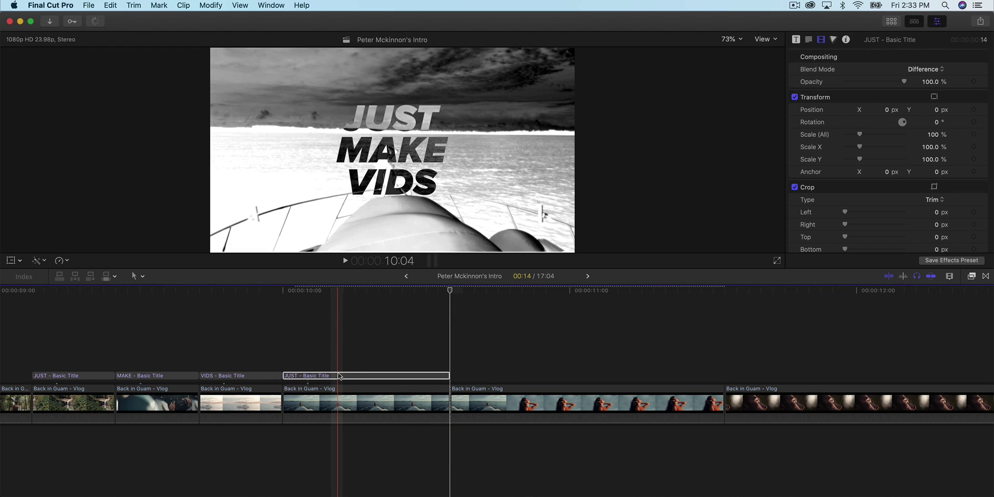
pyautogui.moveTo(341, 376); pyautogui.dragTo(509, 377)
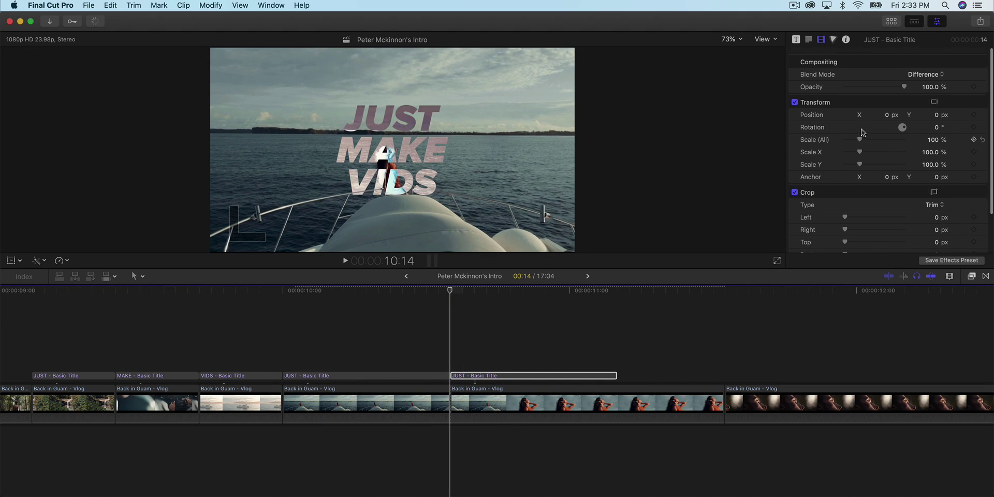
# Set the duplicated three-line title's blend mode to Normal
pyautogui.click(860, 82)
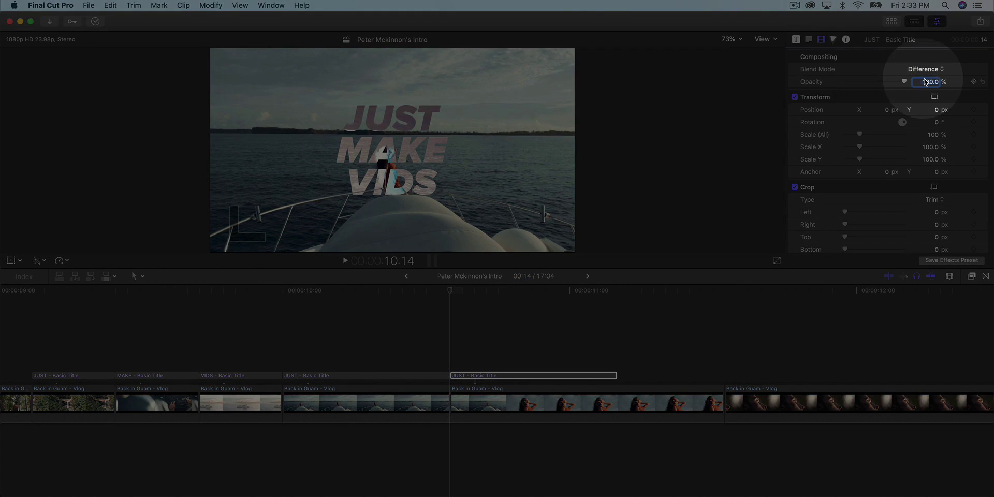
pyautogui.click(925, 69)
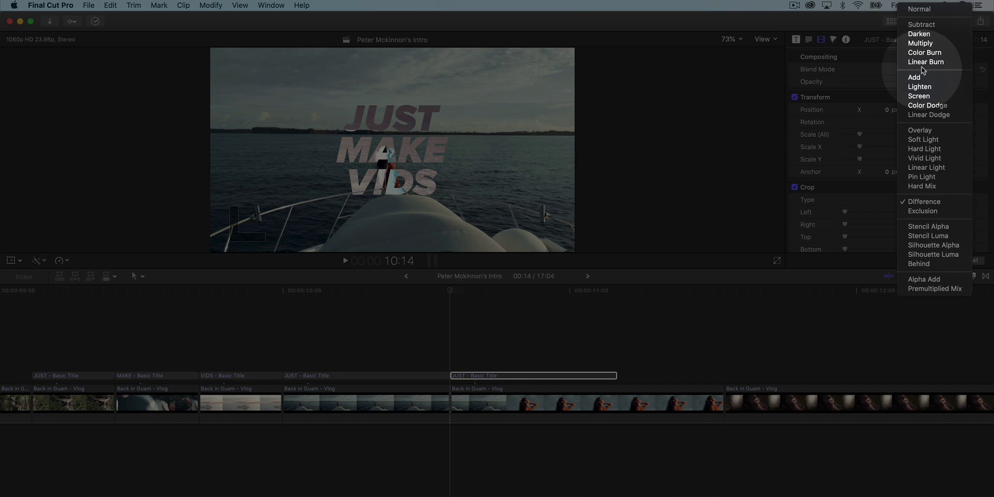
pyautogui.click(920, 15)
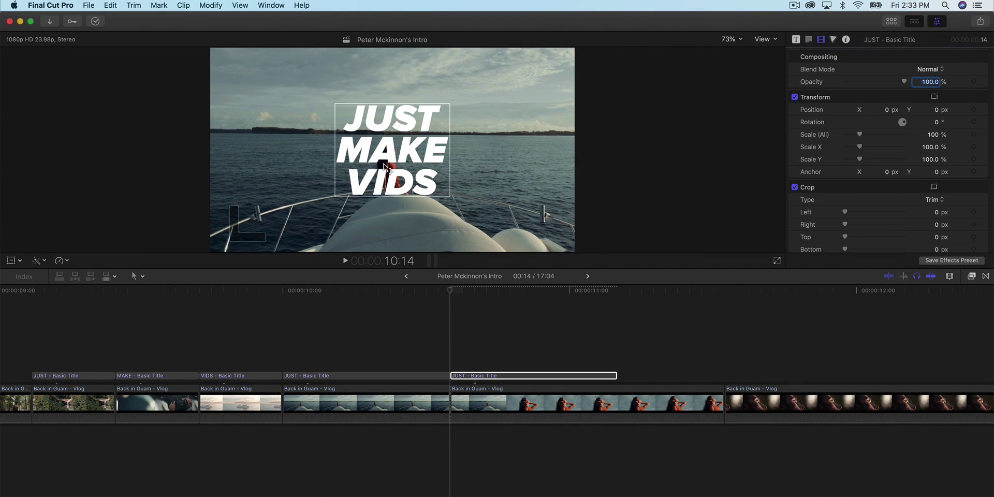
pyautogui.click(864, 182)
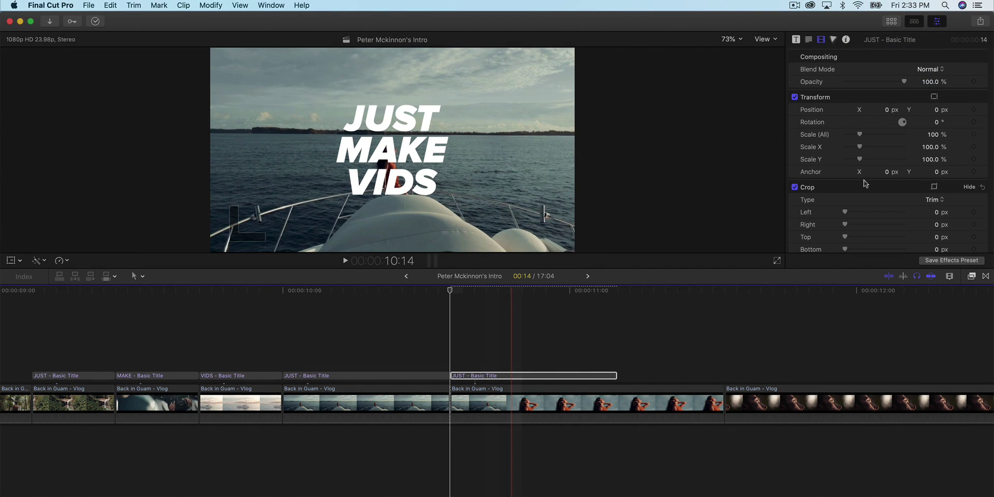
# Turn off the Face and enable the Outline for the duplicated title's text
pyautogui.click(809, 40)
pyautogui.scroll(-6, 829, 176)
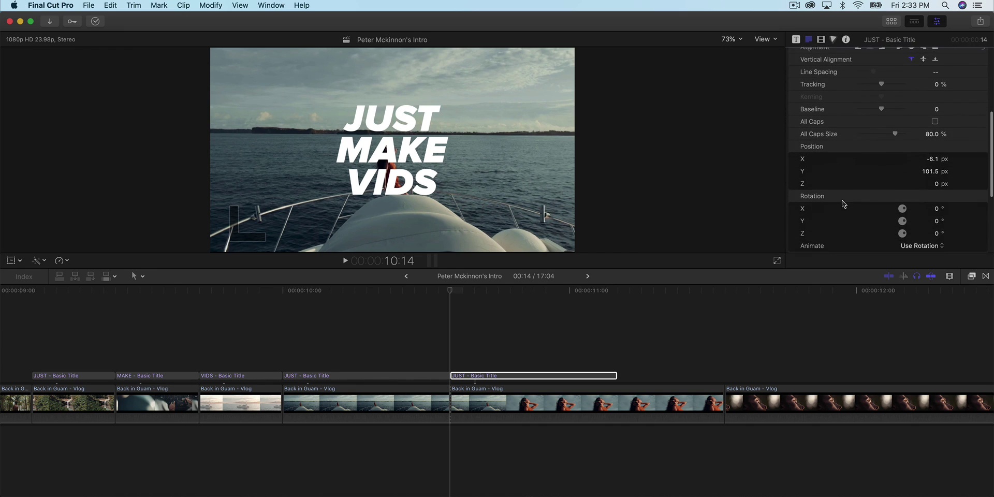
pyautogui.scroll(-5, 842, 200)
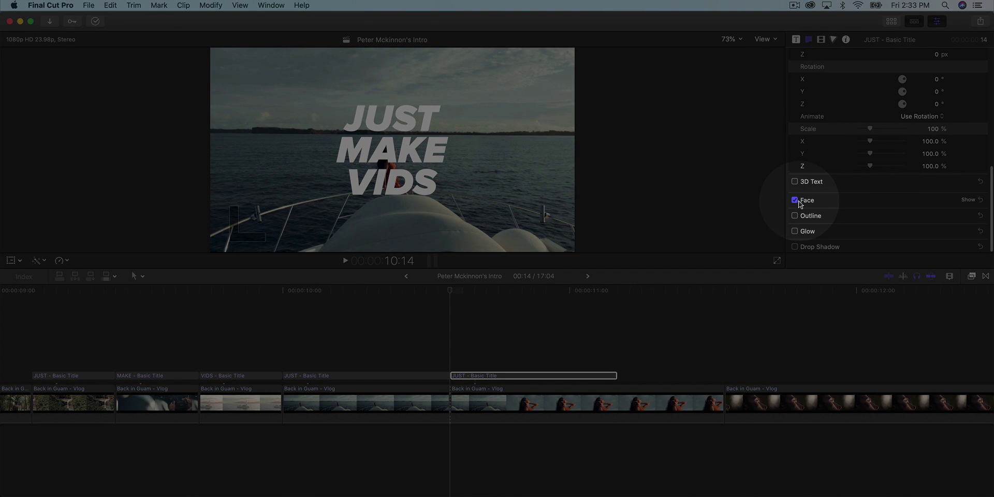
pyautogui.click(795, 200)
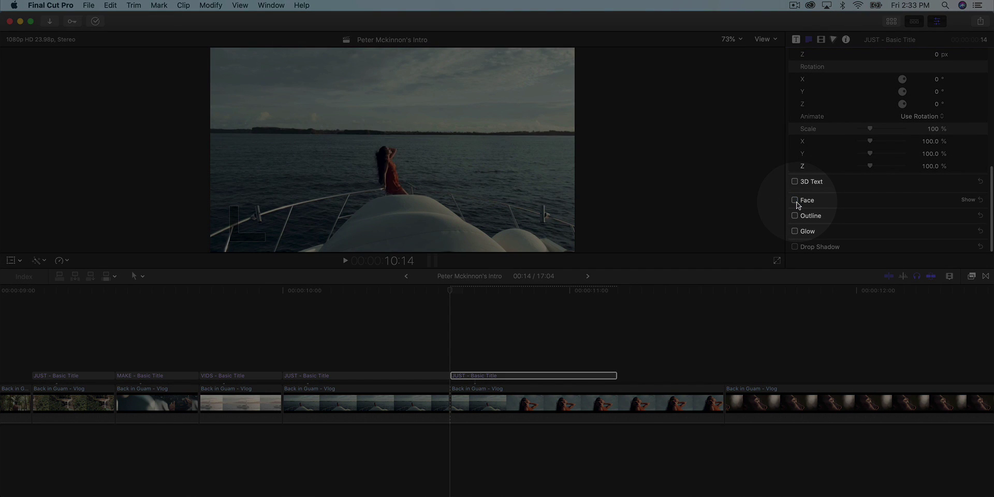
pyautogui.click(795, 215)
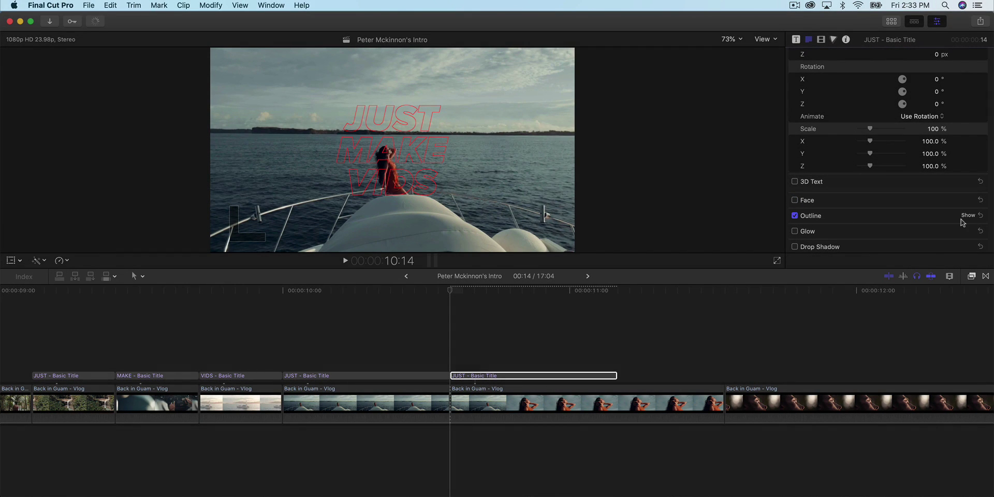
# Change the outline colour of the duplicated title's text to White
pyautogui.click(969, 216)
pyautogui.scroll(-3, 932, 207)
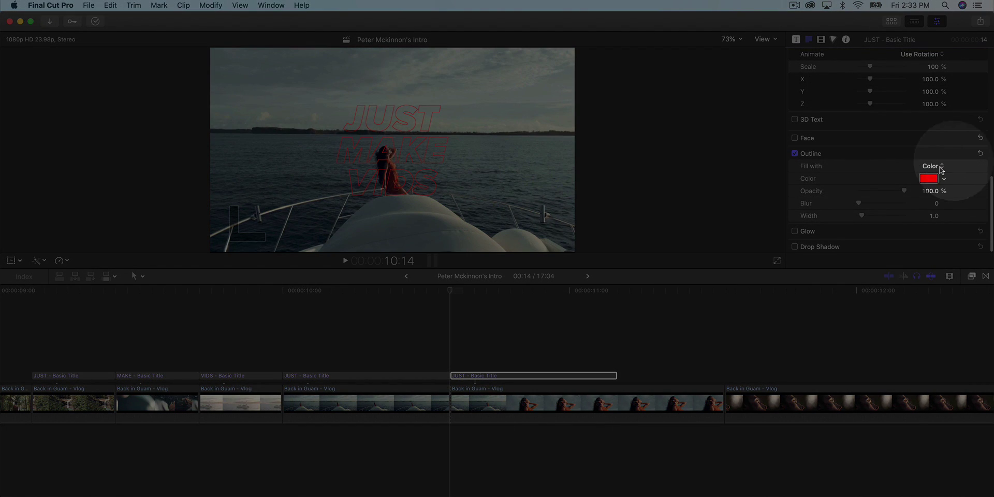
pyautogui.click(925, 179)
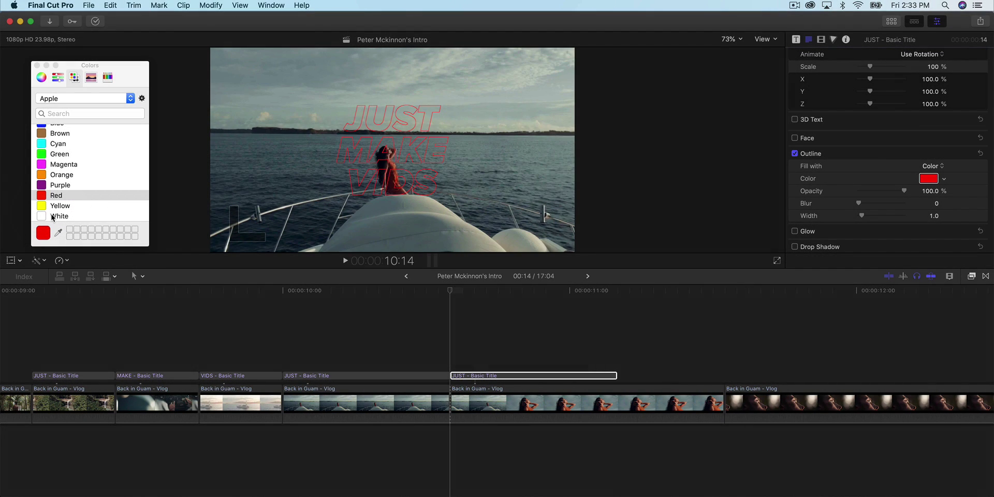
pyautogui.click(52, 216)
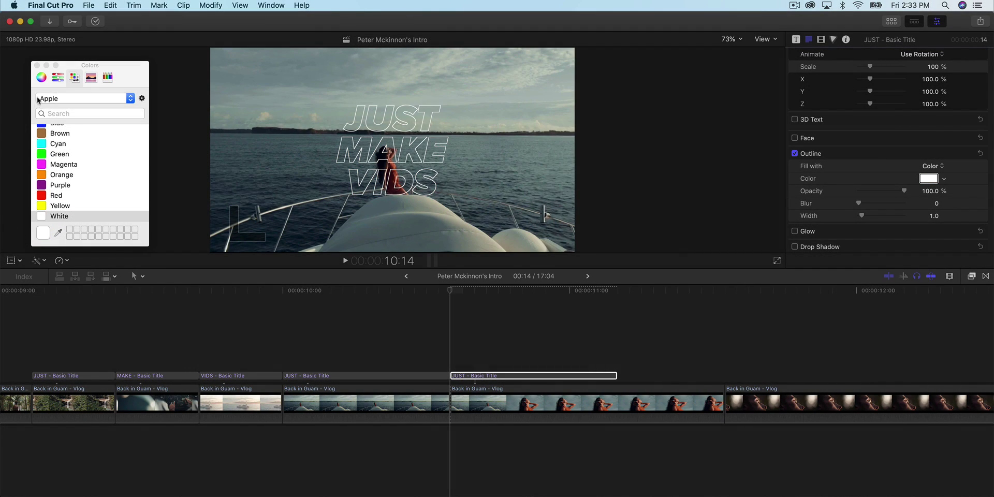
pyautogui.press('Escape')
# Play back the sequence of JUST, MAKE, VIDS and three-line titles
pyautogui.click(592, 290)
pyautogui.press('space')
pyautogui.press('space')
pyautogui.press('space')
pyautogui.press('space')
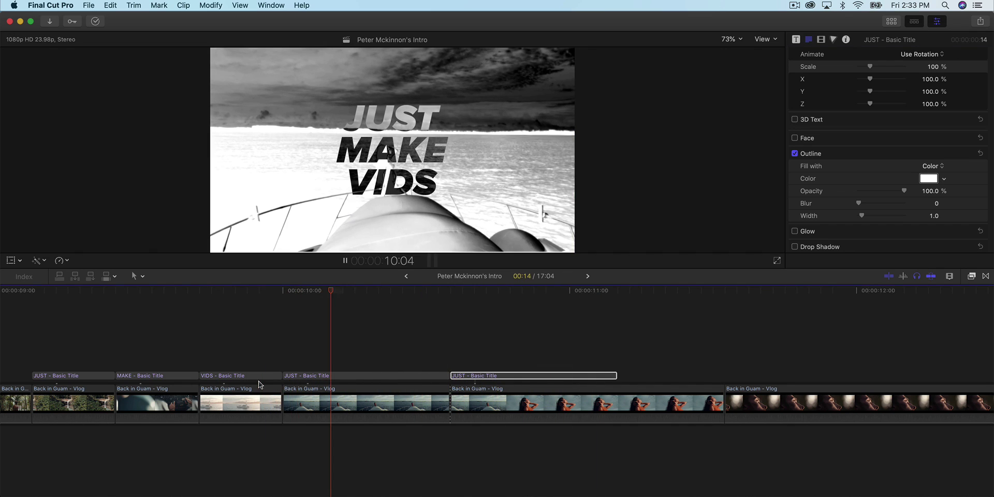
# Shorten the inverted bow clip and its three-line title by trimming both ends back to the playhead, and play the result
pyautogui.click(390, 406)
pyautogui.click(440, 404)
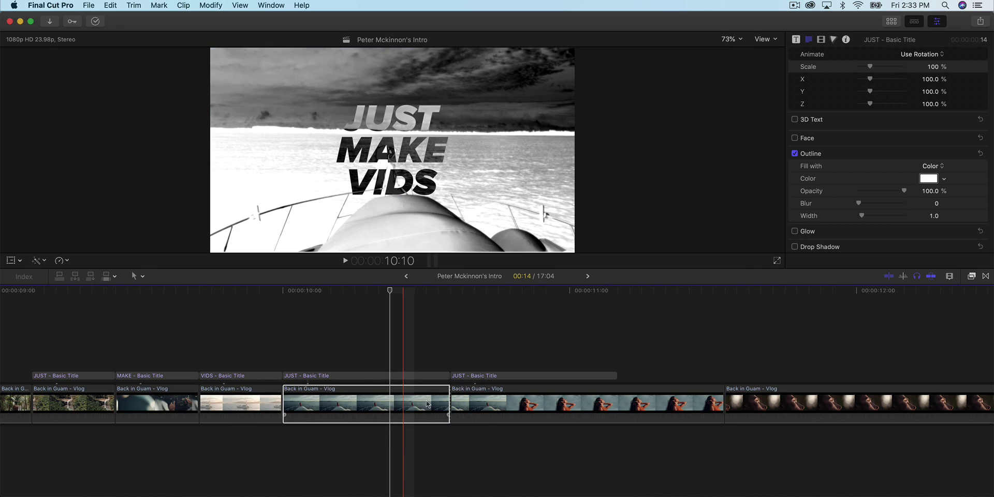
pyautogui.click(447, 399)
pyautogui.moveTo(448, 399); pyautogui.dragTo(389, 398)
pyautogui.moveTo(446, 362); pyautogui.dragTo(389, 361)
pyautogui.press('space')
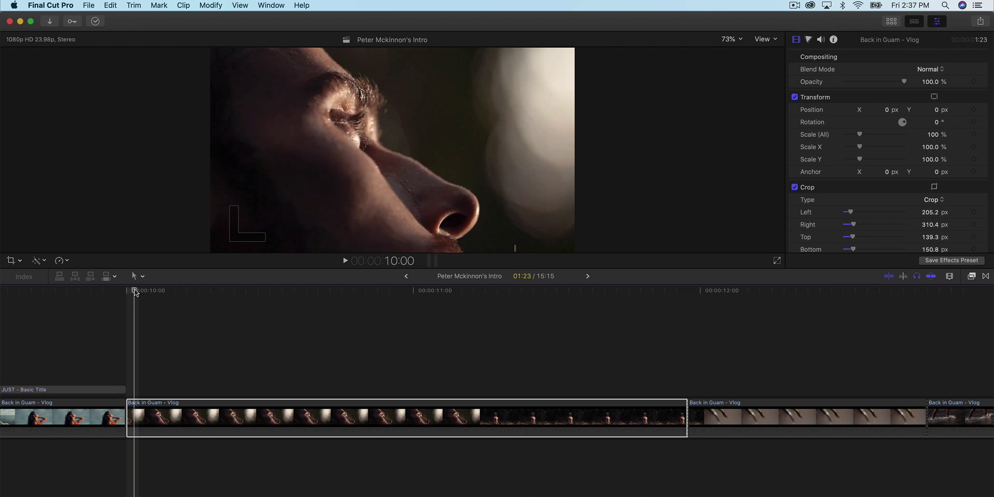
# Add a Basic Title above the face close-up clip and cut off the part extending past the clip's end
pyautogui.moveTo(136, 293); pyautogui.dragTo(132, 293)
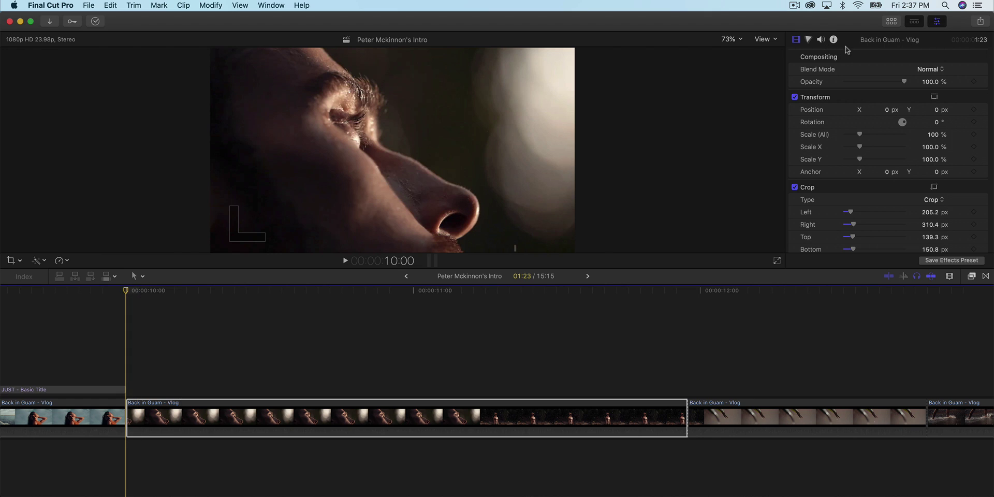
pyautogui.click(890, 23)
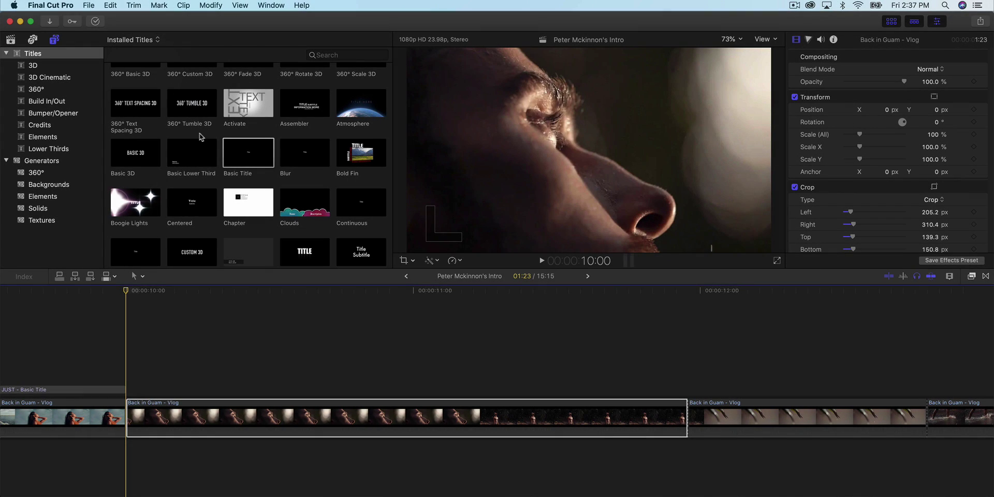
pyautogui.moveTo(248, 152); pyautogui.dragTo(131, 386)
pyautogui.press('cmd+b')
pyautogui.click(716, 391)
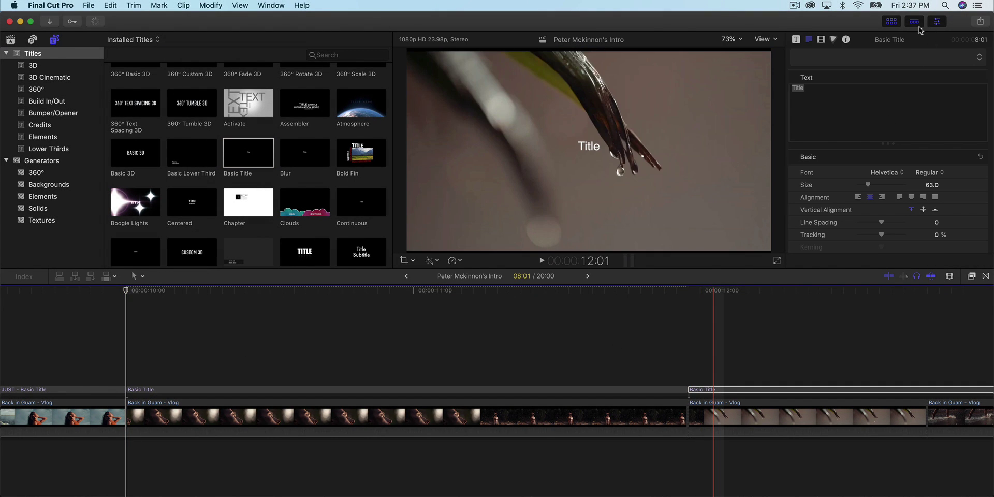
pyautogui.click(892, 21)
# Change the new title's text to LEAVE and its font to Bebas Neue
pyautogui.click(164, 390)
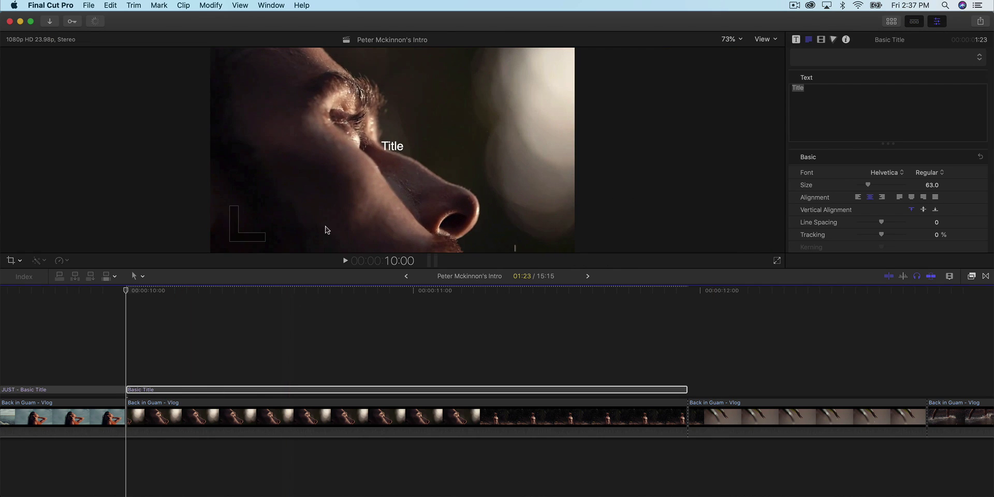
pyautogui.click(830, 133)
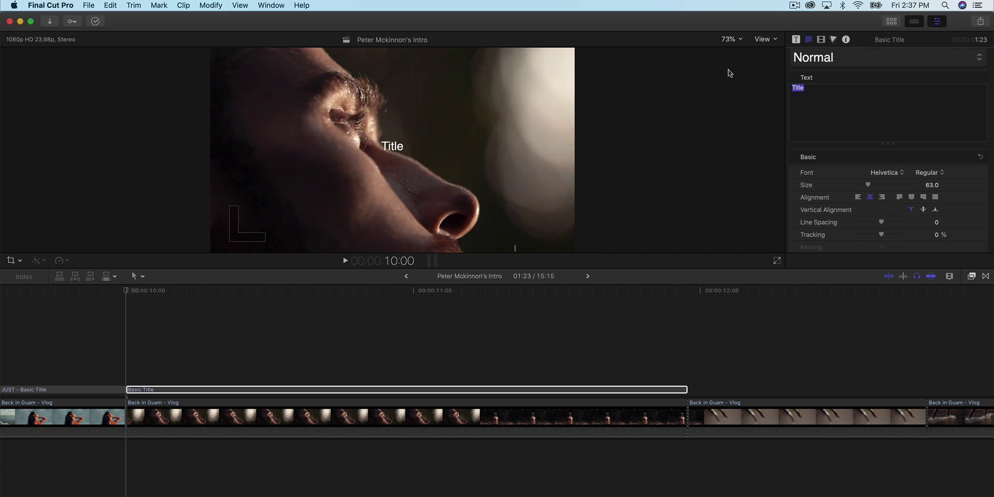
pyautogui.write('LEAVE')
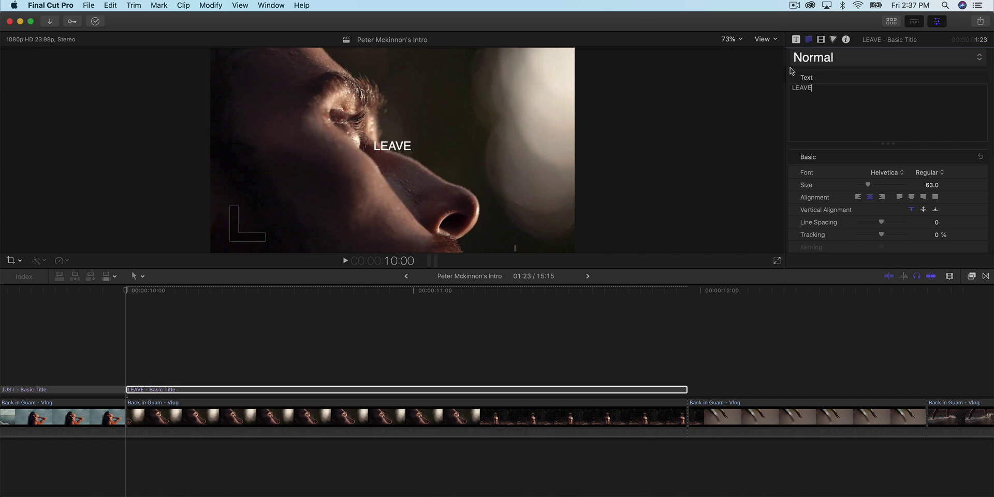
pyautogui.click(895, 173)
pyautogui.scroll(15, 891, 155)
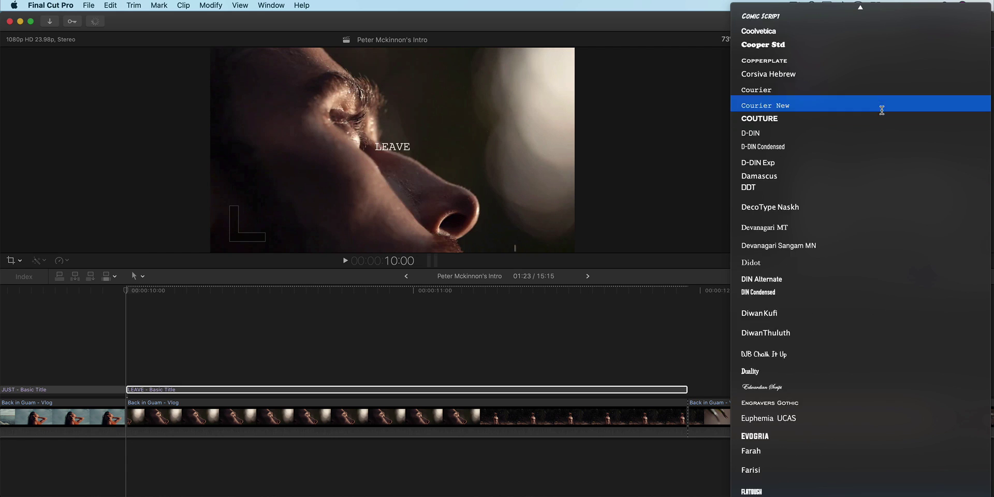
pyautogui.scroll(-4, 795, 316)
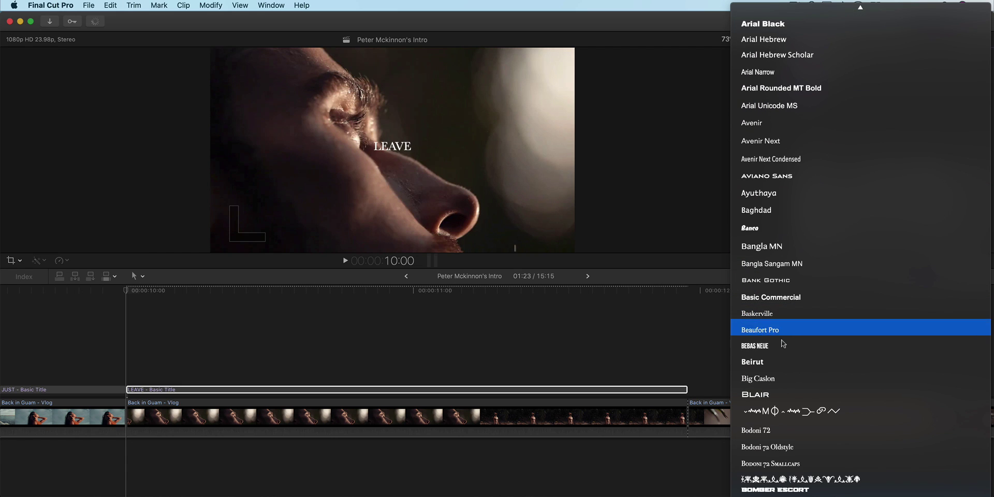
pyautogui.click(775, 348)
# Set the LEAVE text to 26.23% tracking and size 39, and move it above the centre of the frame
pyautogui.scroll(-2, 904, 185)
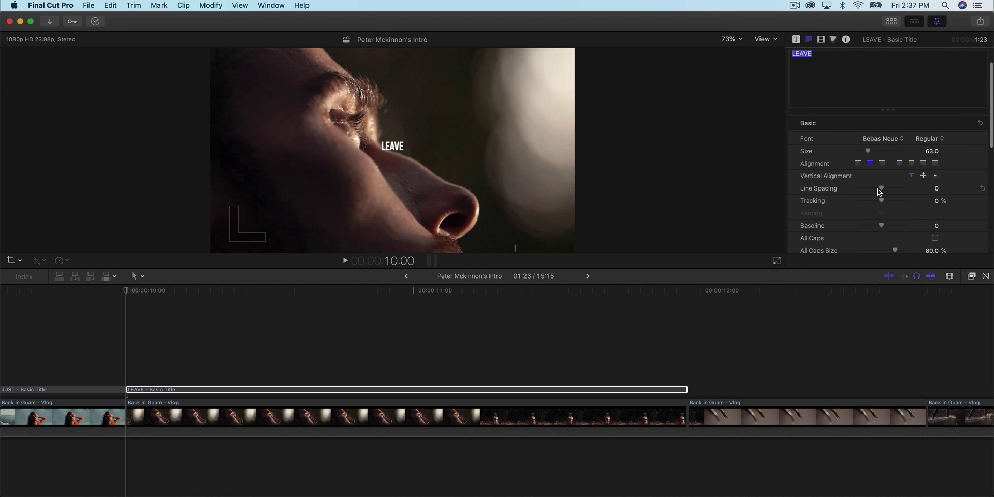
pyautogui.moveTo(880, 201); pyautogui.dragTo(877, 201)
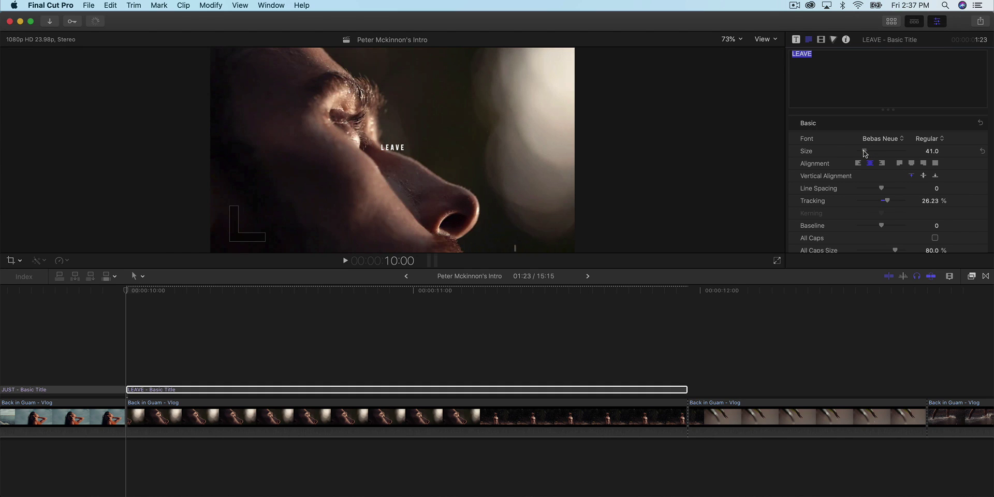
pyautogui.moveTo(395, 149); pyautogui.dragTo(396, 115)
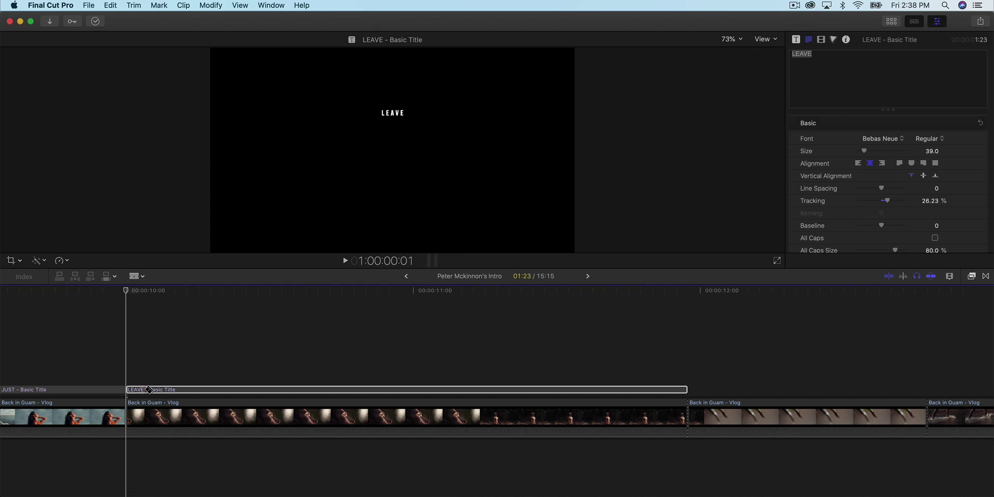
# Split the start of the LEAVE title into five two-frame pieces, keeping the long remainder behind them
pyautogui.scroll(1, 164, 388)
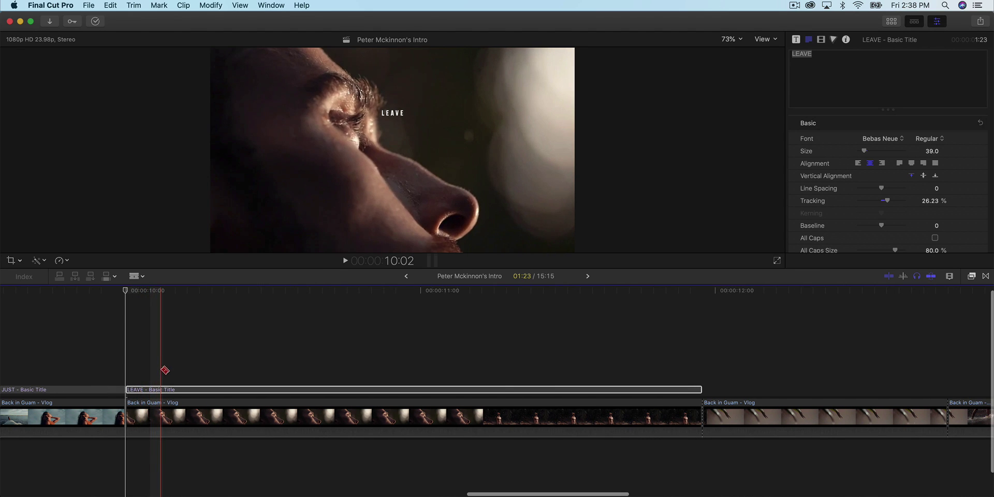
pyautogui.press('super+b')
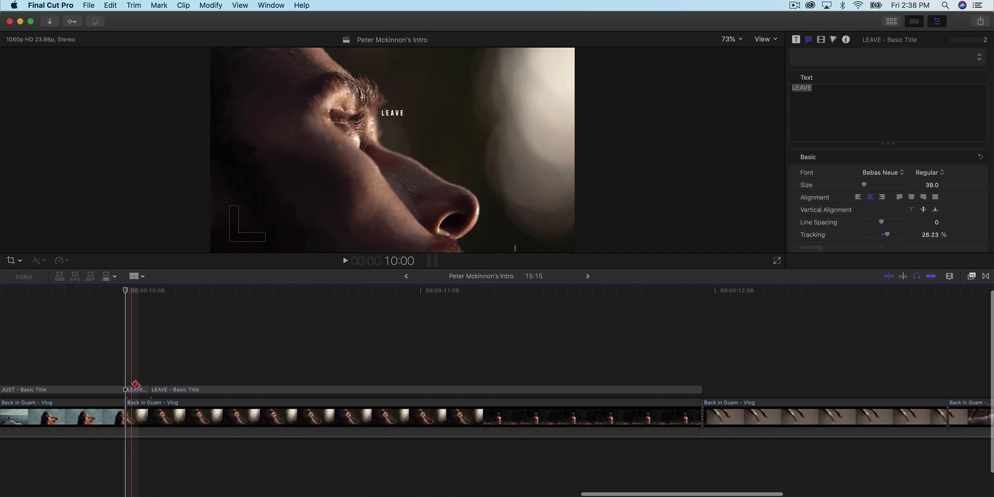
pyautogui.press('super+b')
pyautogui.press('super+b')
pyautogui.press('super+b')
pyautogui.press('super+b')
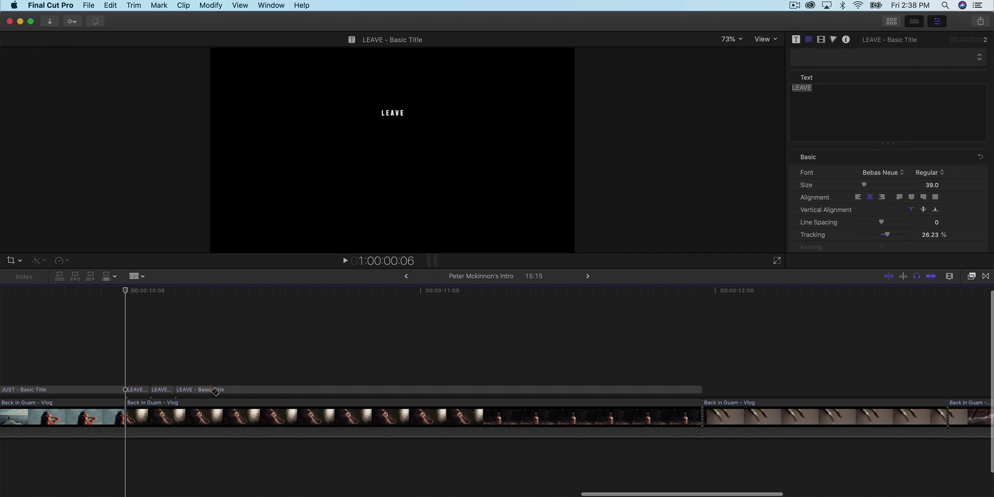
# Disable the second and fourth short pieces of the LEAVE title to create a flicker
pyautogui.press('a')
pyautogui.click(158, 389)
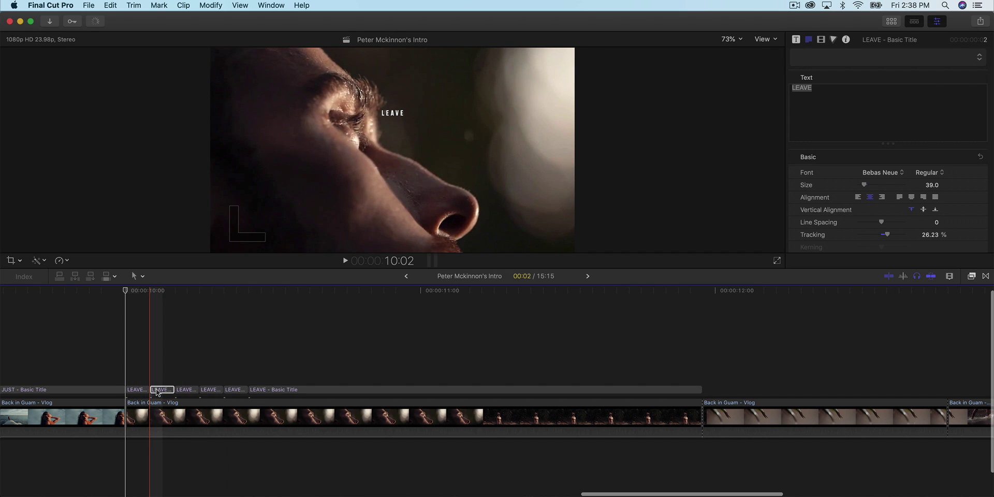
pyautogui.press('v')
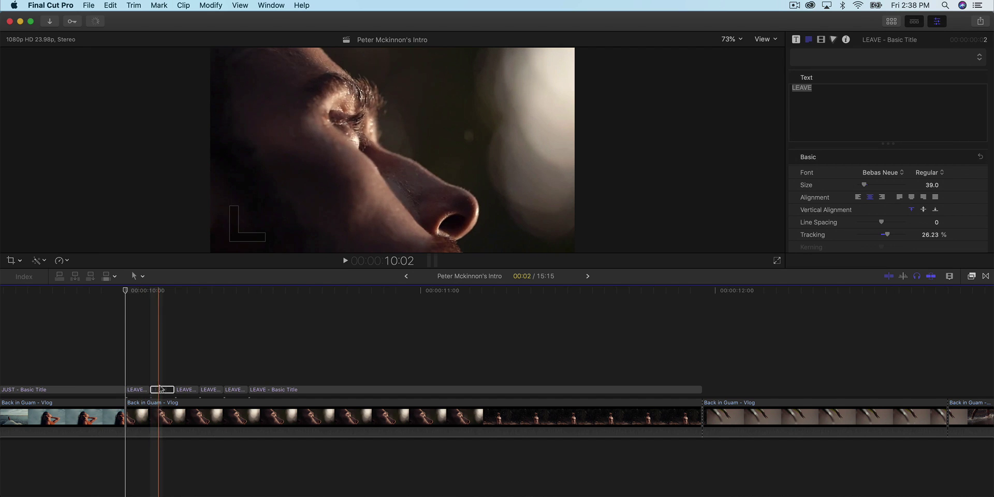
pyautogui.click(212, 389)
pyautogui.press('v')
pyautogui.click(278, 393)
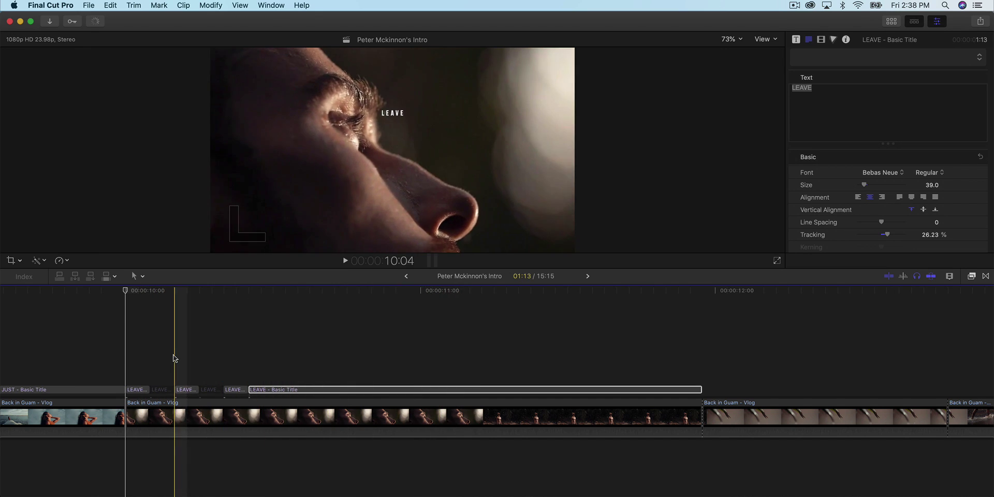
# Play back the LEAVE title's flicker from the start of the face close-up clip
pyautogui.click(128, 338)
pyautogui.press('space')
pyautogui.press('space')
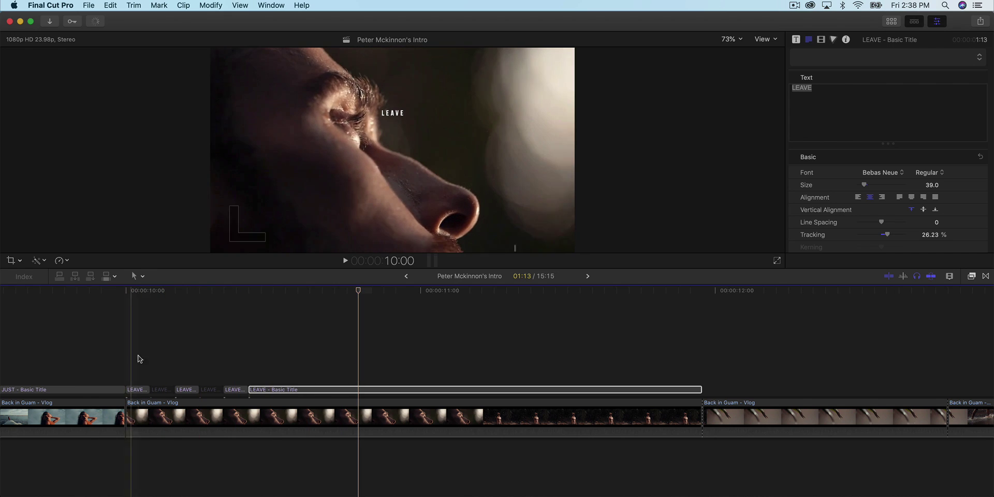
# Duplicate the LEAVE title as one full-length title above its flicker pieces and place its text just below the original word
pyautogui.moveTo(138, 389); pyautogui.dragTo(700, 377)
pyautogui.click(130, 377)
pyautogui.click(399, 114)
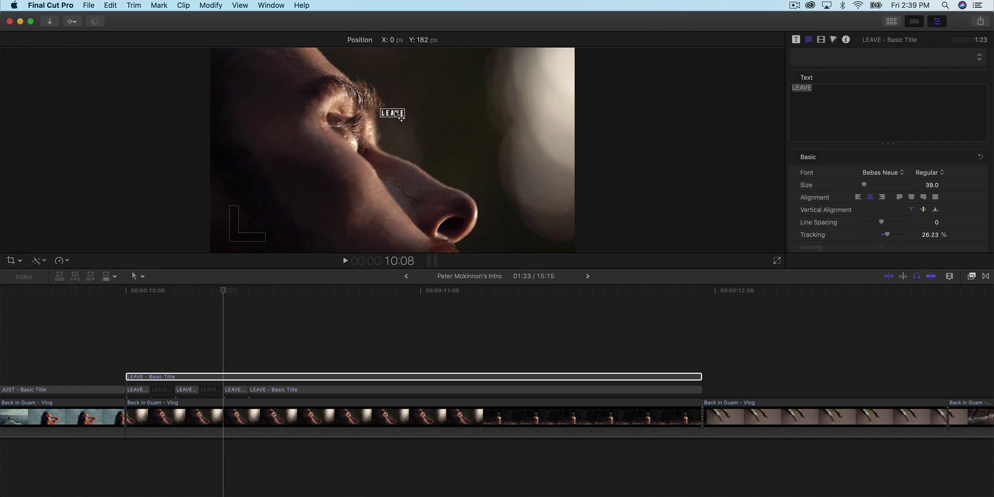
pyautogui.moveTo(402, 133); pyautogui.dragTo(403, 134)
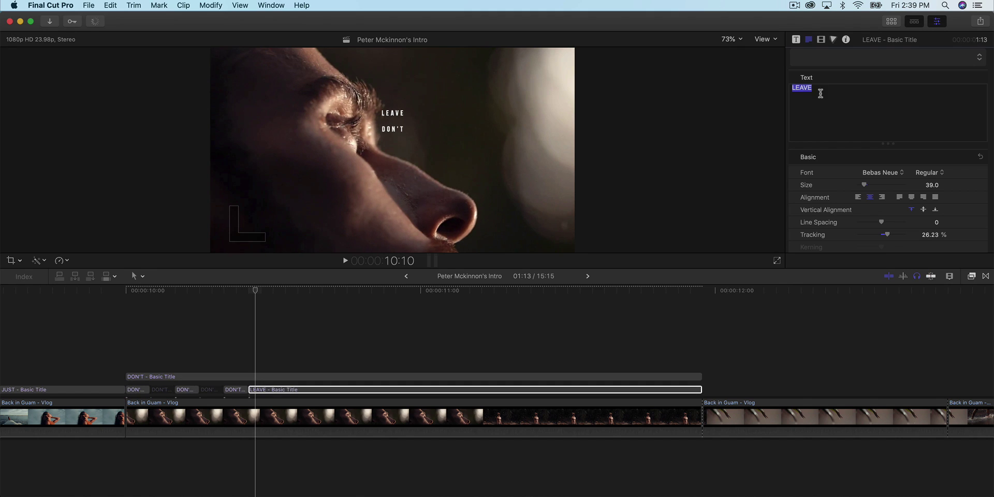
# Change the text of the original LEAVE title pieces to DON'T and the text of the duplicate above them to FORGET
pyautogui.write("DON'T")
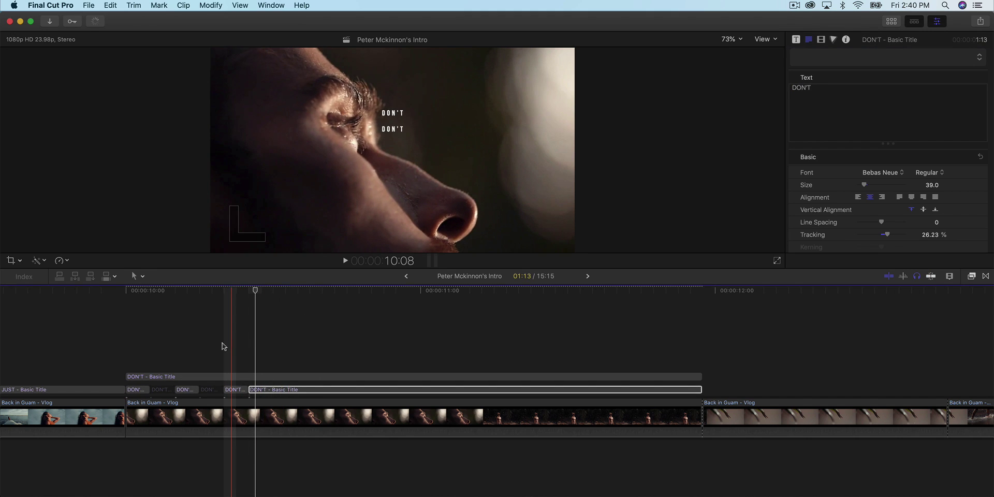
pyautogui.click(149, 376)
pyautogui.moveTo(812, 88); pyautogui.dragTo(770, 83)
pyautogui.write('FORGET')
pyautogui.press('space')
pyautogui.press('space')
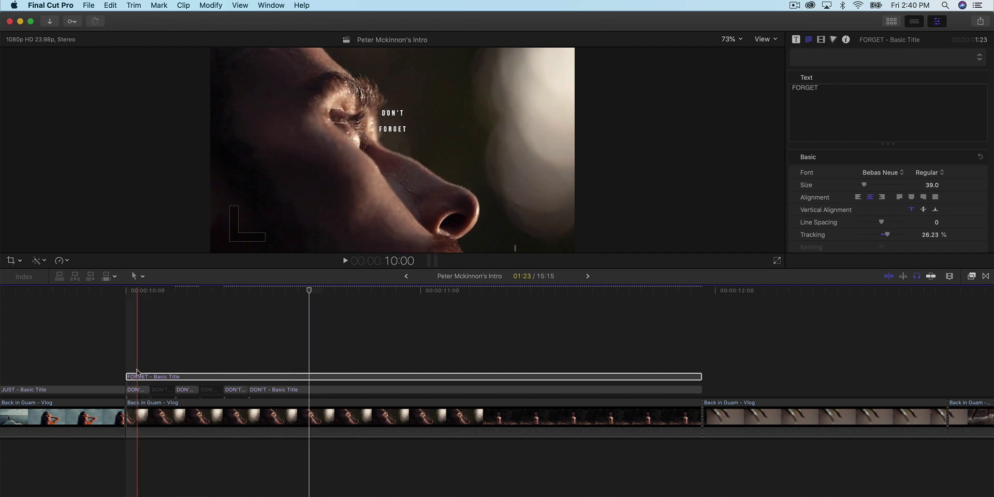
# Trim the start of the FORGET title to where the DON'T flicker ends, and play back the two words
pyautogui.moveTo(126, 377); pyautogui.dragTo(249, 378)
pyautogui.click(123, 293)
pyautogui.press('space')
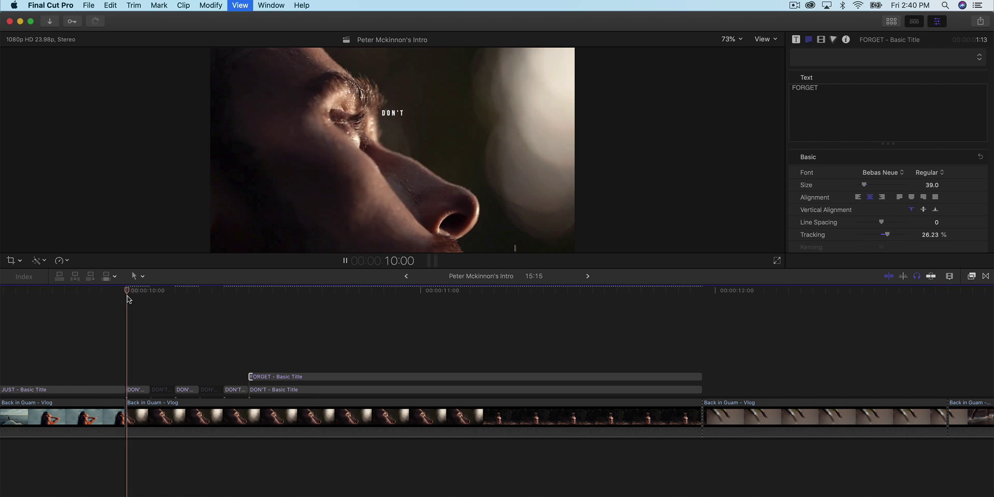
pyautogui.press('space')
pyautogui.click(267, 382)
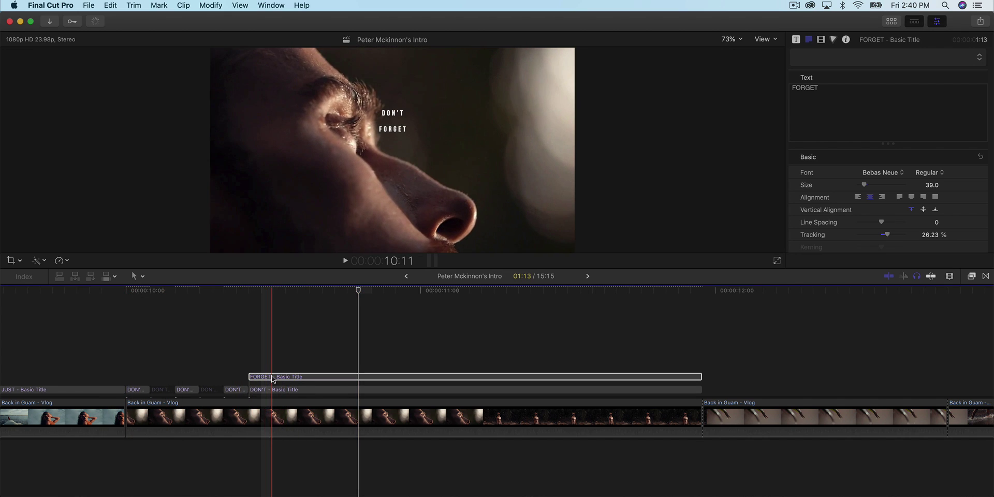
# Split the start of the FORGET title into five two-frame pieces, keeping the long remainder behind them
pyautogui.press('p')
pyautogui.click(273, 376)
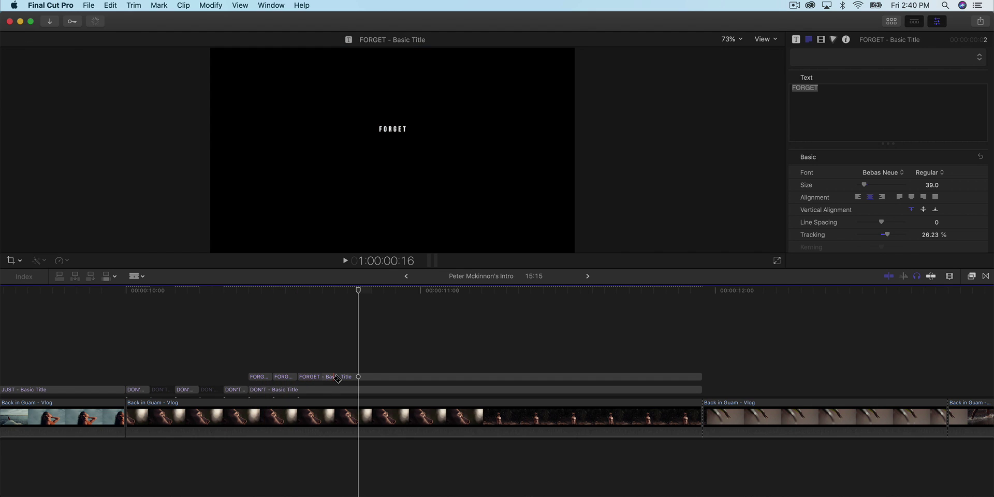
pyautogui.press('cmd+v')
pyautogui.press('super+v')
pyautogui.press('super+v')
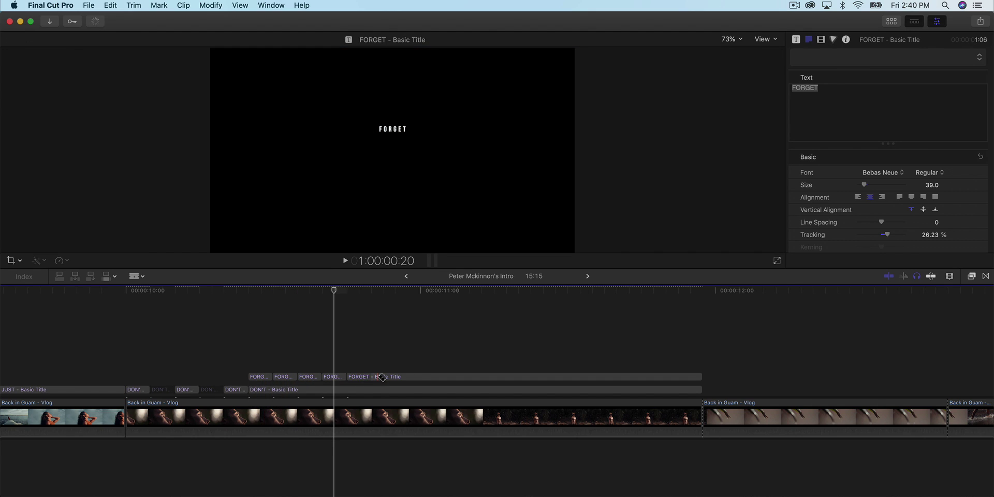
pyautogui.press('super+v')
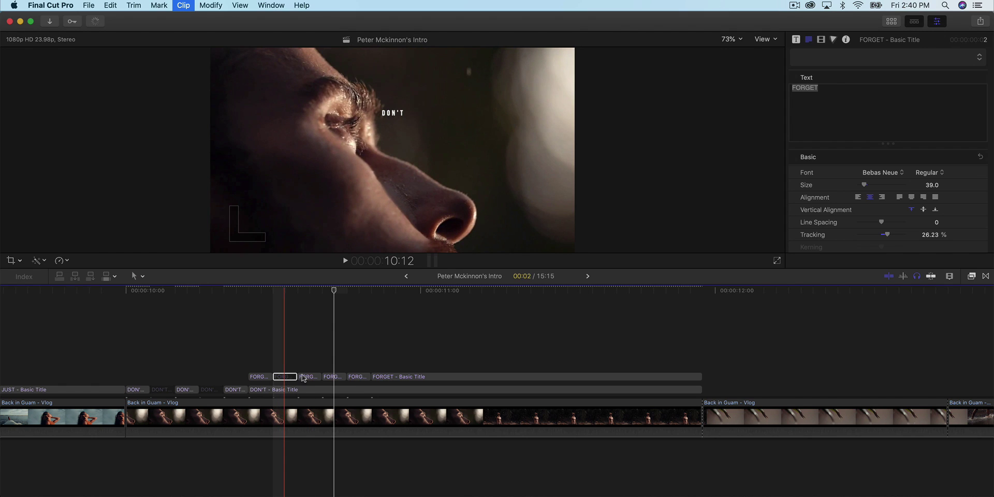
# Disable the second and fourth short pieces of the FORGET title and play back its flicker
pyautogui.click(335, 377)
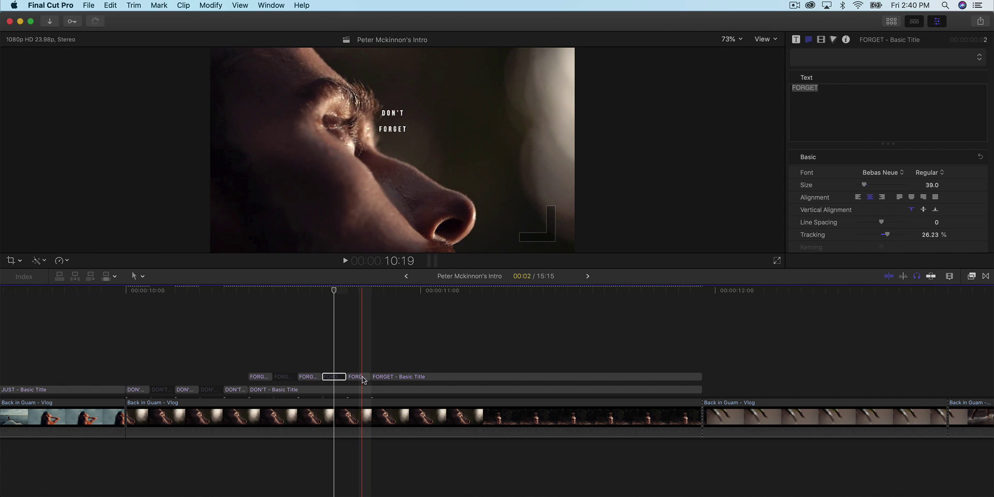
pyautogui.press('space')
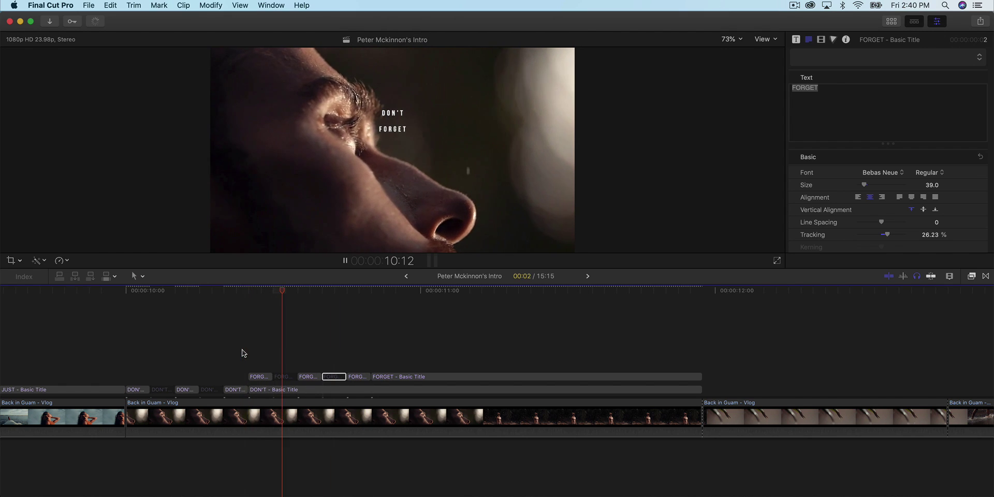
pyautogui.press('space')
pyautogui.press('space')
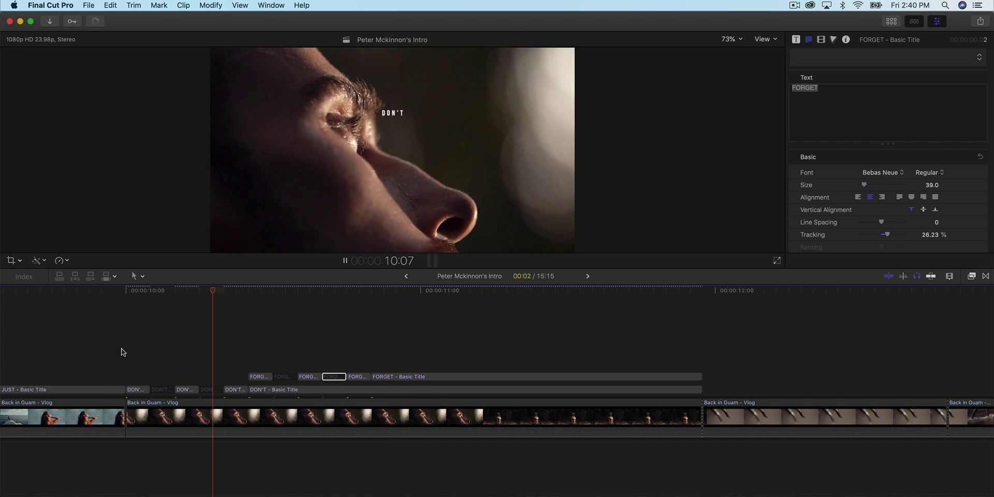
# Duplicate the FORGET title as a TO title below it in the frame, starting where the FORGET flicker ends
pyautogui.moveTo(259, 376); pyautogui.dragTo(266, 365)
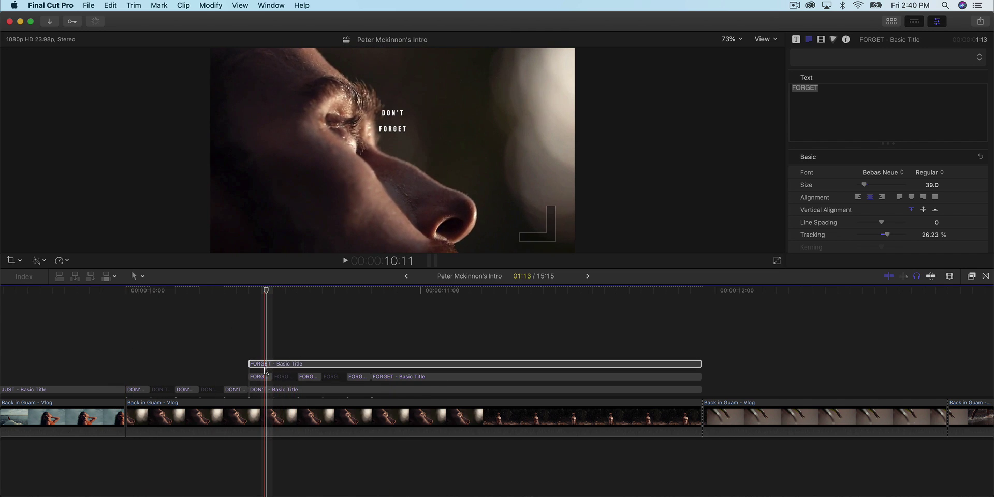
pyautogui.moveTo(396, 129); pyautogui.dragTo(400, 150)
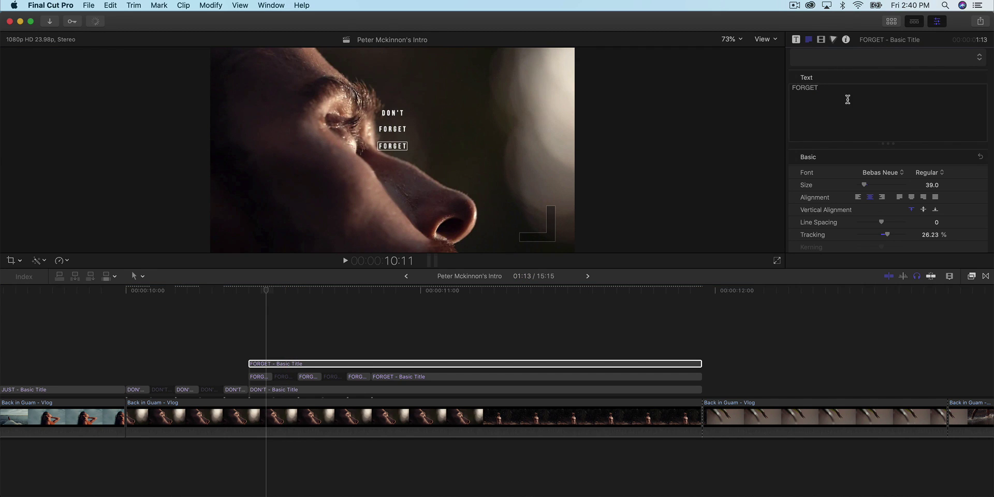
pyautogui.write('TO')
pyautogui.moveTo(249, 364); pyautogui.dragTo(374, 364)
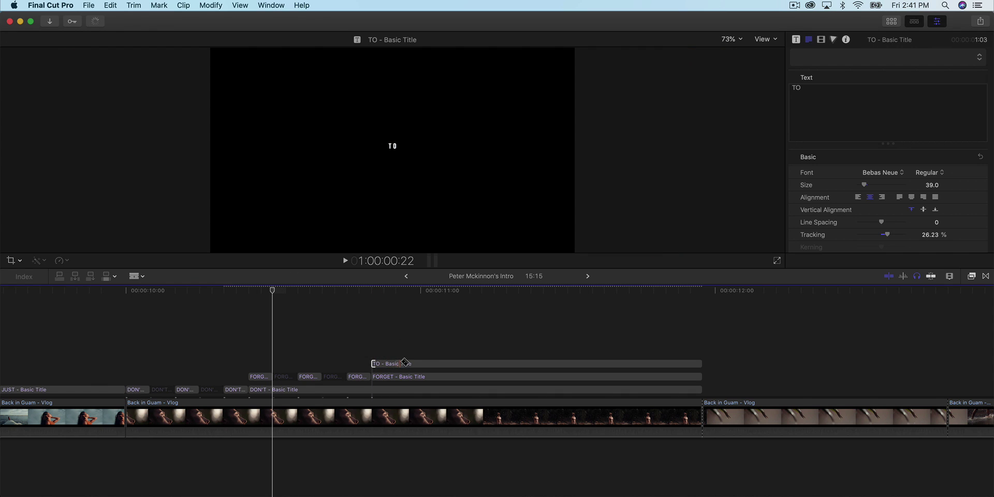
# Split the start of the TO title into five two-frame pieces and disable the second and fourth
pyautogui.click(403, 363)
pyautogui.click(421, 365)
pyautogui.click(412, 364)
pyautogui.press('v')
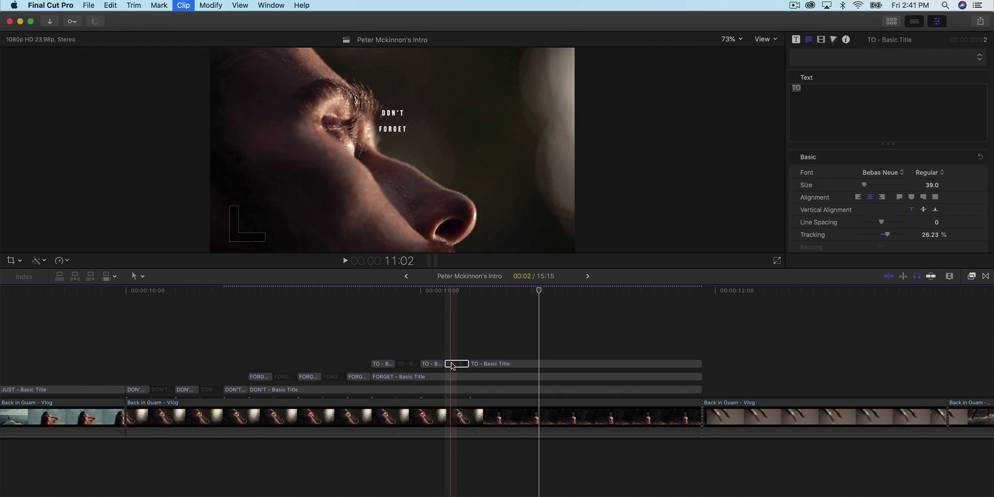
pyautogui.press('t')
pyautogui.click(504, 364)
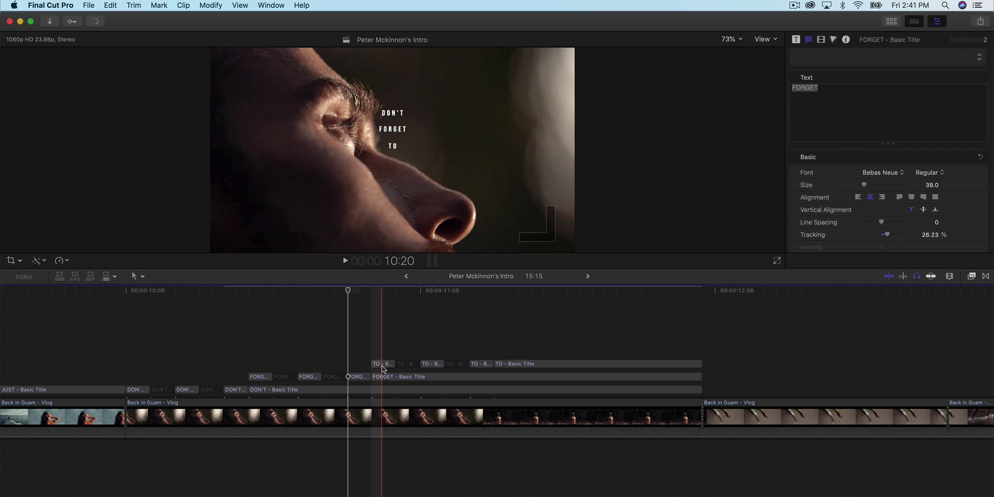
# Go through the TO title's short pieces one by one to check the alternating on and off pattern
pyautogui.click(381, 365)
pyautogui.click(408, 364)
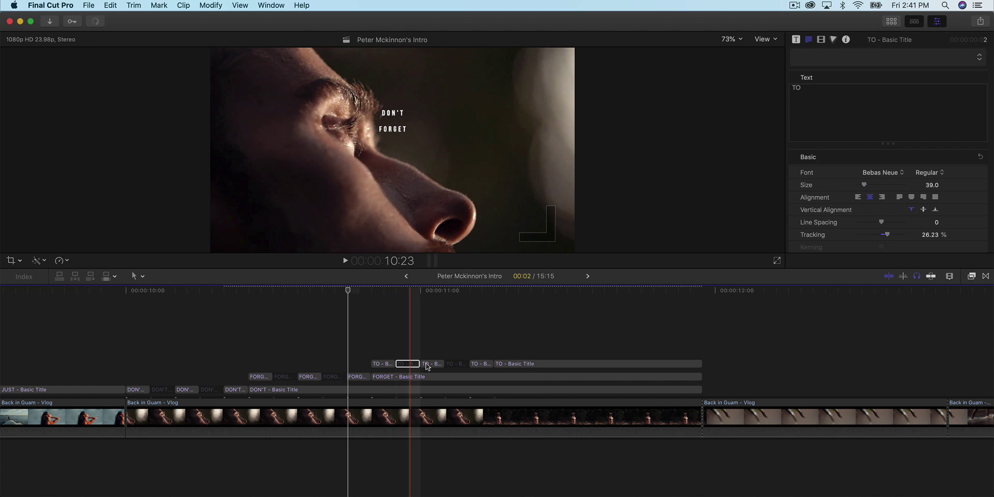
pyautogui.click(432, 364)
pyautogui.click(456, 364)
pyautogui.click(481, 365)
pyautogui.click(505, 367)
# Duplicate the TO title as a LIKE title below it in the frame, starting where the TO flicker ends
pyautogui.hscroll(3, 376, 372)
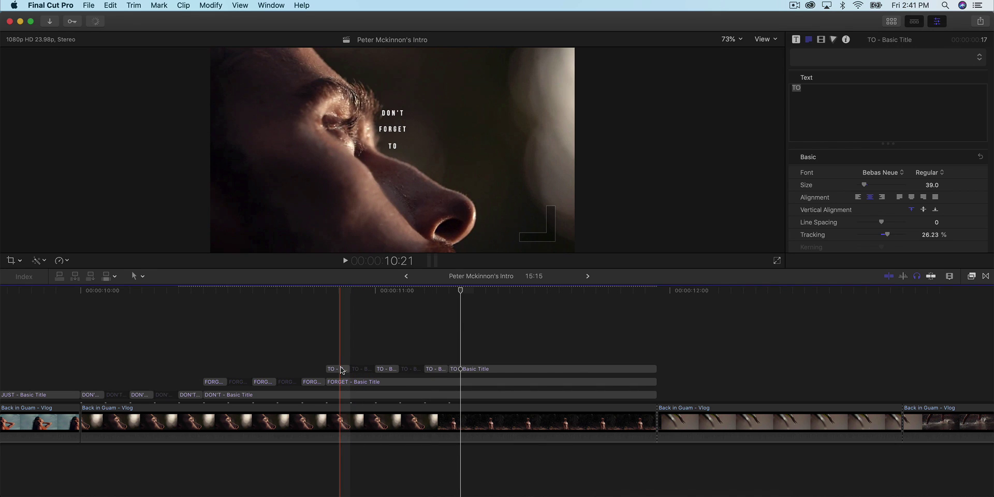
pyautogui.moveTo(340, 367); pyautogui.dragTo(654, 354)
pyautogui.click(349, 289)
pyautogui.moveTo(392, 149); pyautogui.dragTo(392, 159)
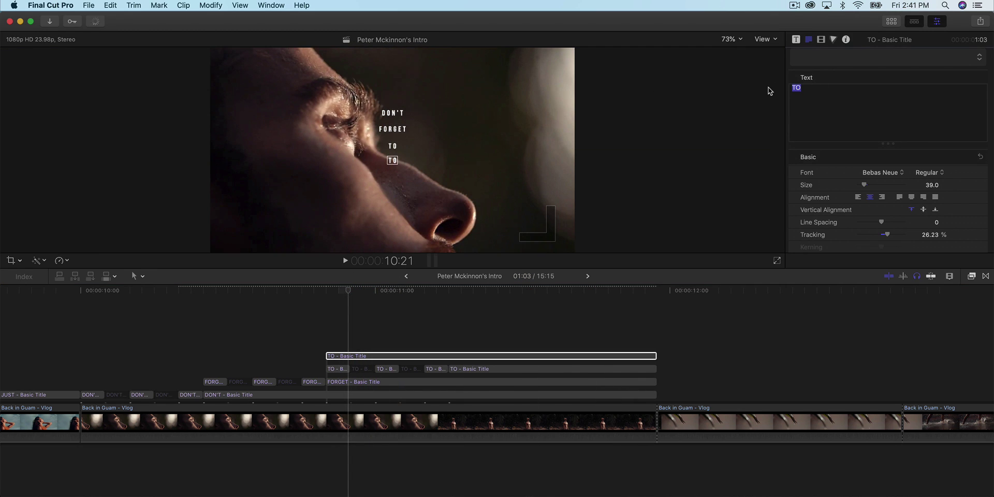
pyautogui.write('KE')
pyautogui.moveTo(327, 355); pyautogui.dragTo(448, 354)
# Split the start of the LIKE title into five two-frame pieces, keeping the remainder behind them
pyautogui.hscroll(2, 470, 357)
pyautogui.hscroll(1, 470, 357)
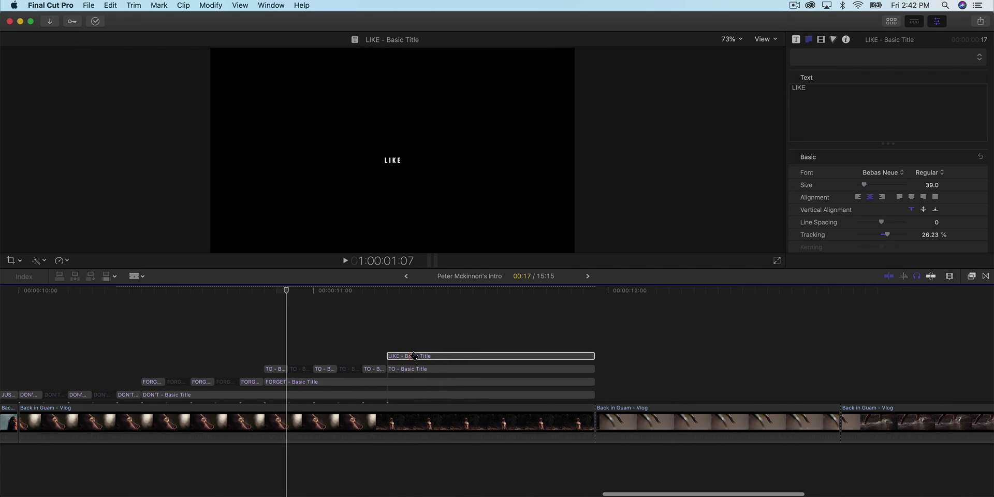
pyautogui.click(411, 356)
pyautogui.click(436, 356)
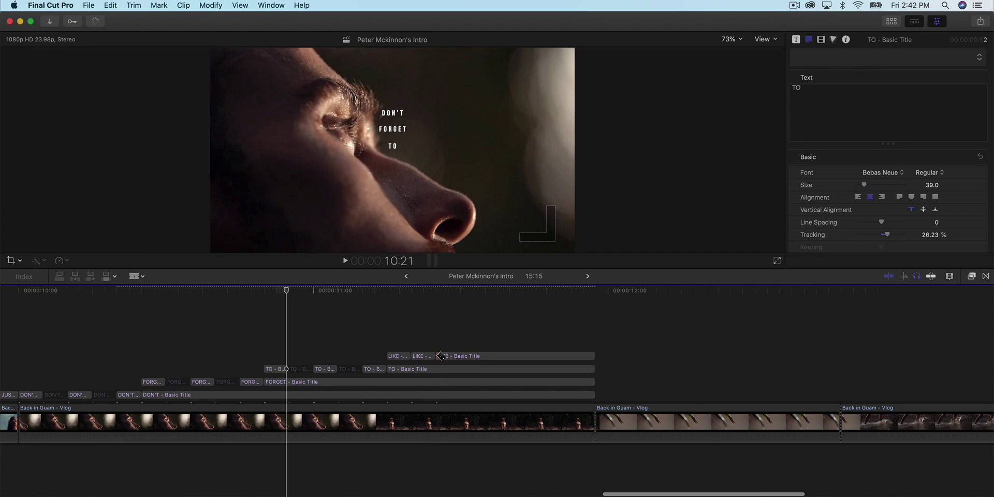
pyautogui.click(461, 356)
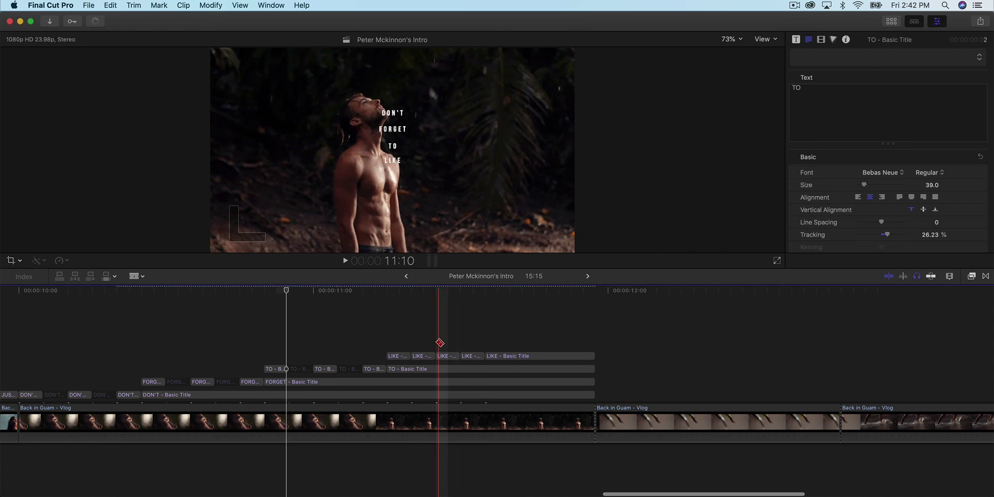
pyautogui.click(485, 355)
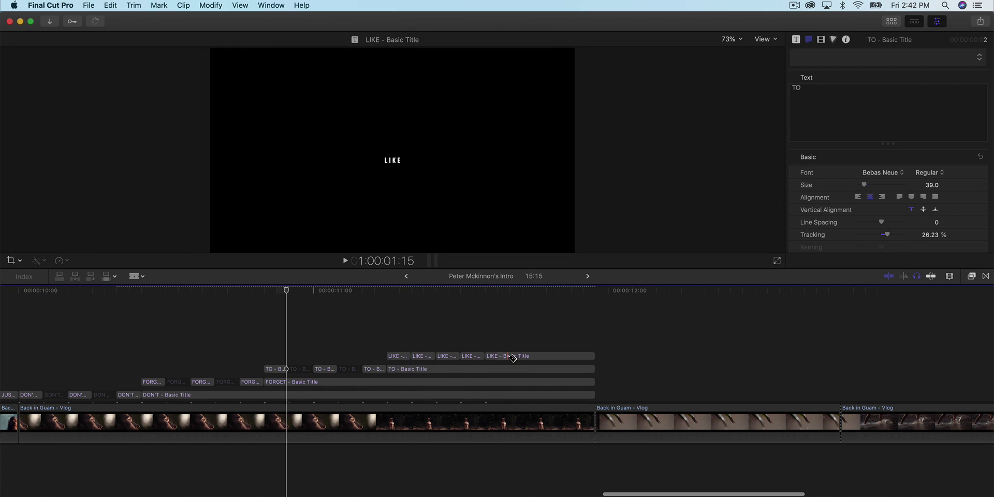
pyautogui.click(510, 355)
# Disable the second and fourth short pieces of the LIKE title to create its flicker
pyautogui.press('a')
pyautogui.click(416, 356)
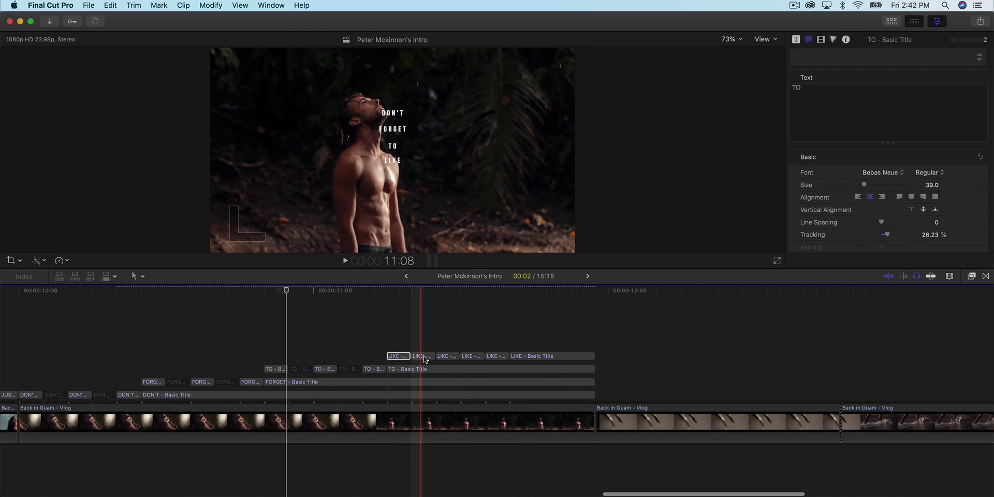
pyautogui.click(476, 356)
pyautogui.press('v')
pyautogui.click(523, 356)
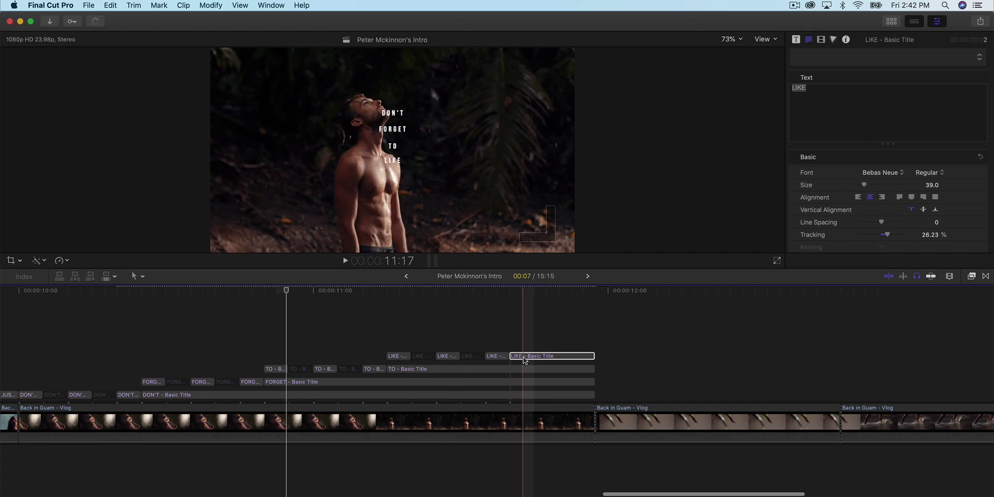
# Render the whole project and play back the four flickering words from the start of the face close-up
pyautogui.hscroll(-2, 168, 328)
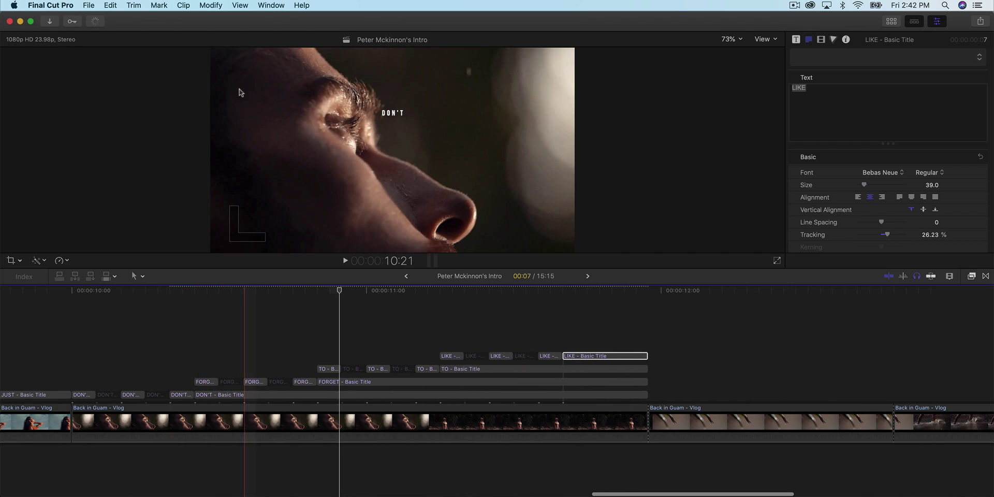
pyautogui.click(220, 7)
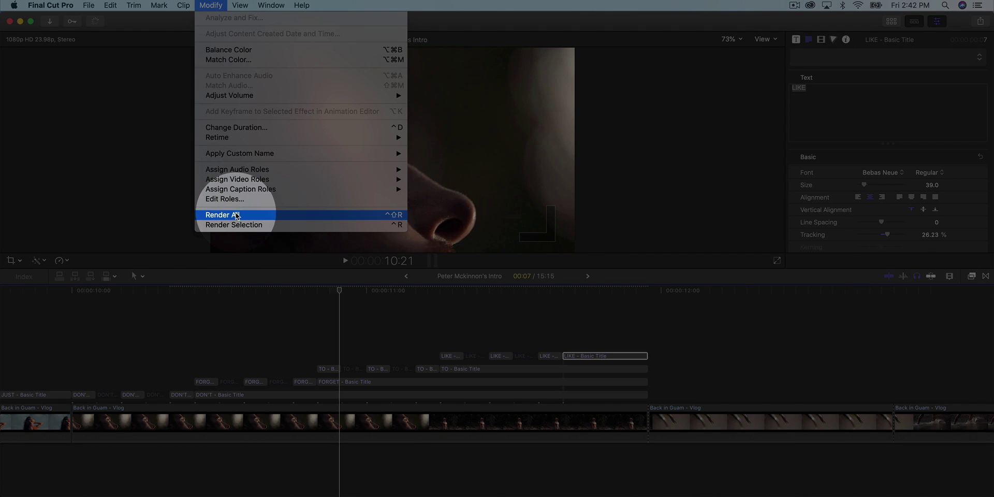
pyautogui.click(236, 216)
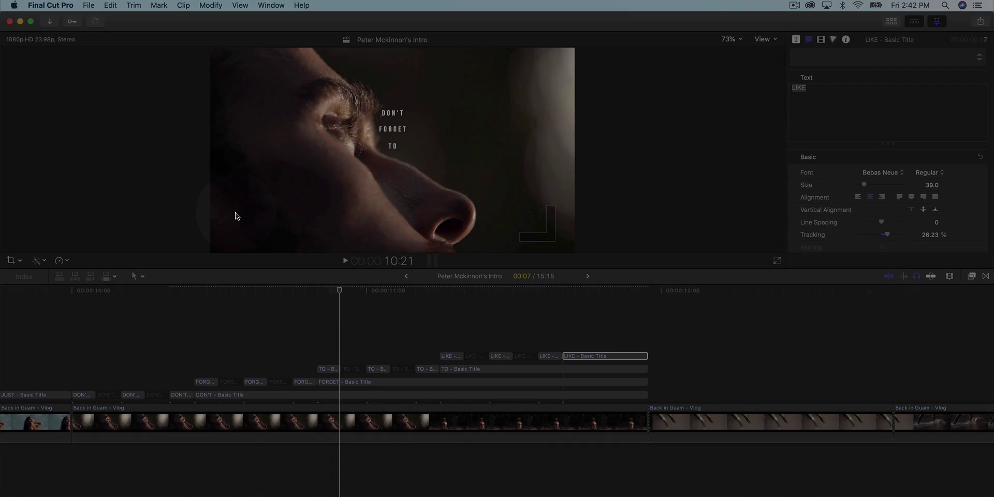
pyautogui.hscroll(-4, 114, 359)
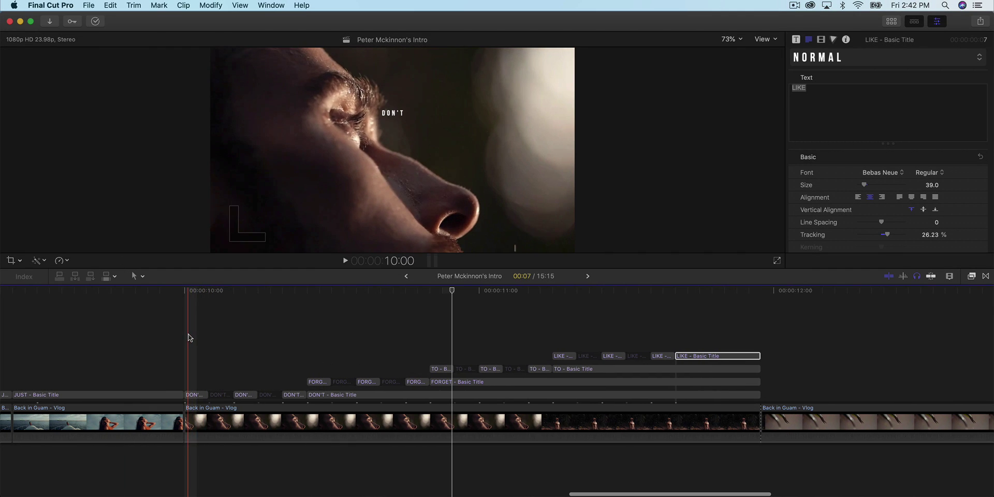
pyautogui.press('space')
pyautogui.press('space')
# Combine all DON'T, FORGET, TO and LIKE title pieces into a compound clip named DONT FORGET TO LIKE in event 4-6-20
pyautogui.moveTo(753, 328); pyautogui.dragTo(195, 398)
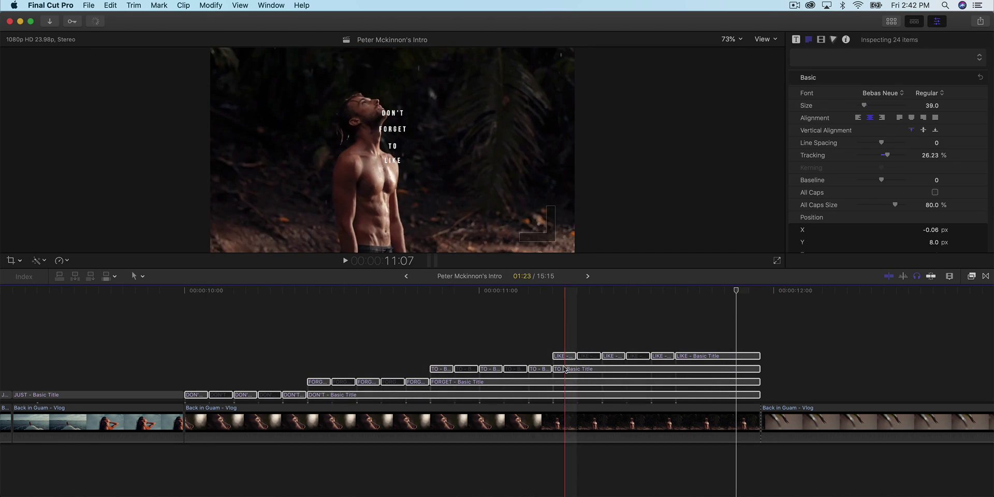
pyautogui.rightClick(562, 369)
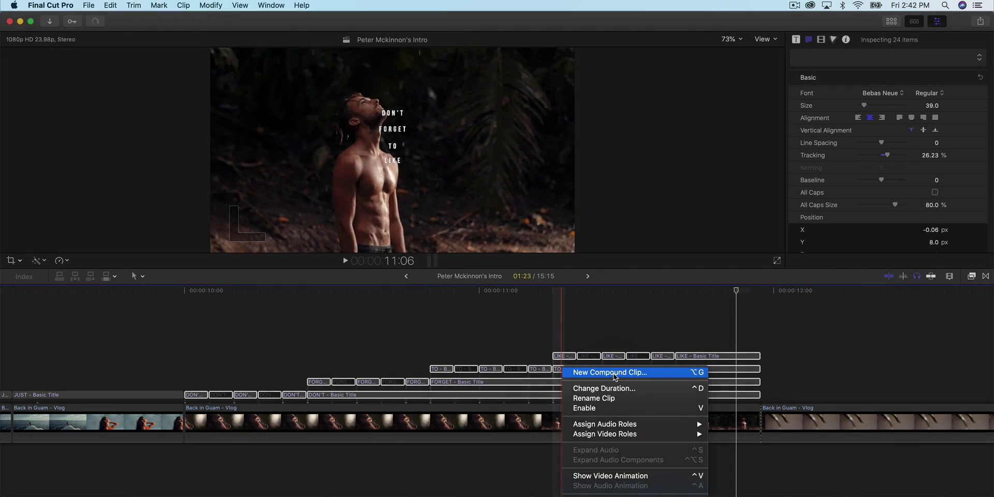
pyautogui.click(578, 373)
pyautogui.write('DONT FORGET TO LIKE')
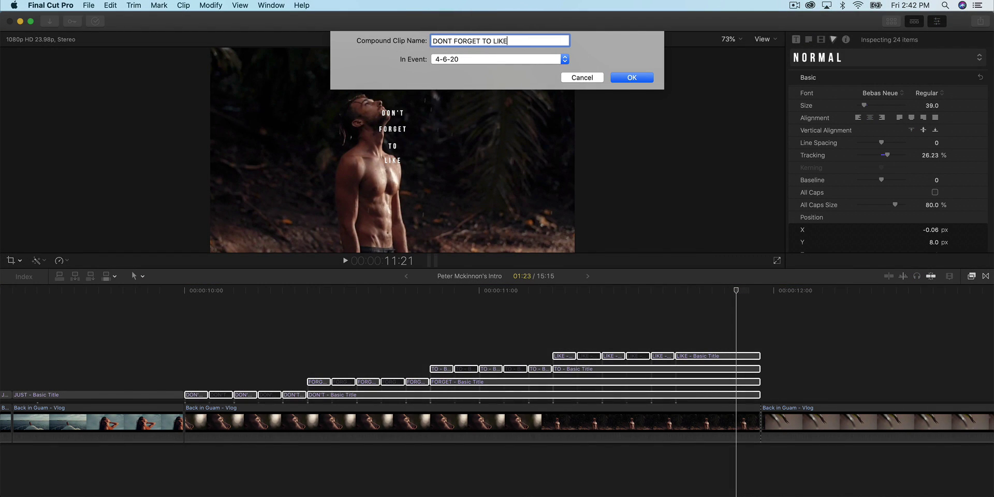
pyautogui.press('Return')
pyautogui.click(345, 375)
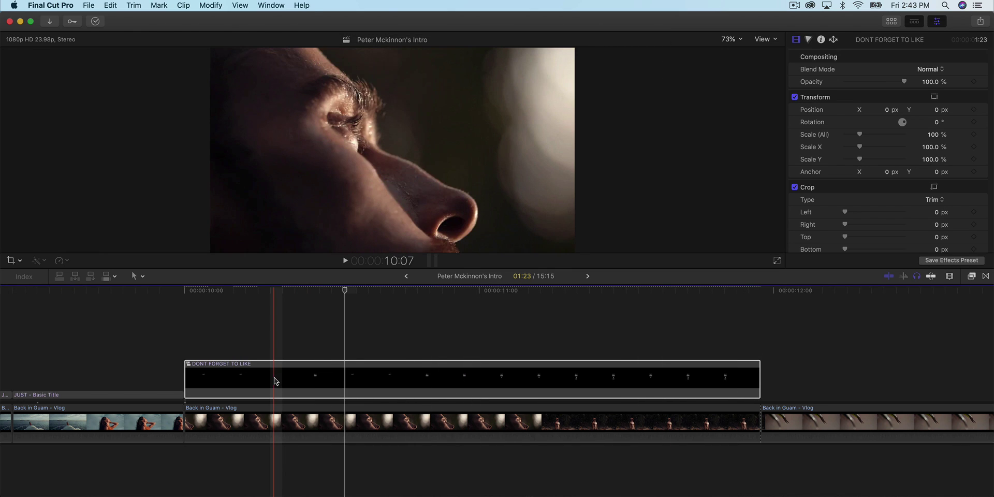
pyautogui.moveTo(633, 293); pyautogui.dragTo(655, 299)
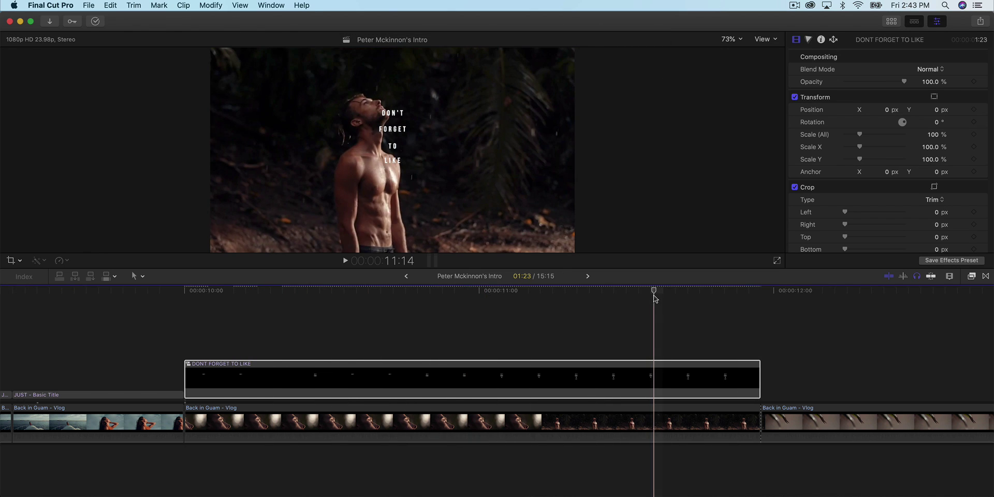
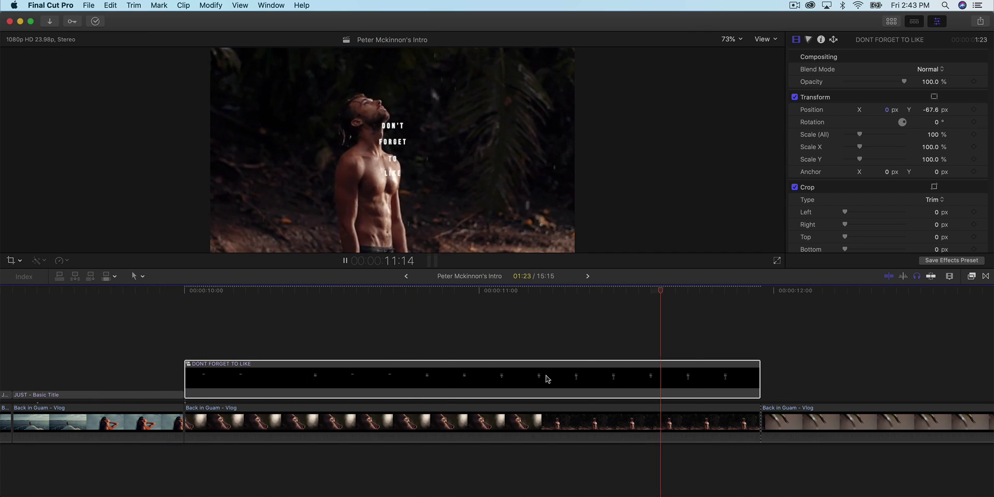
# Stack the foot-splash clip above the dripping-hand clip and trim it to the hand clip's length
pyautogui.press('space')
pyautogui.hscroll(5, 632, 390)
pyautogui.click(489, 426)
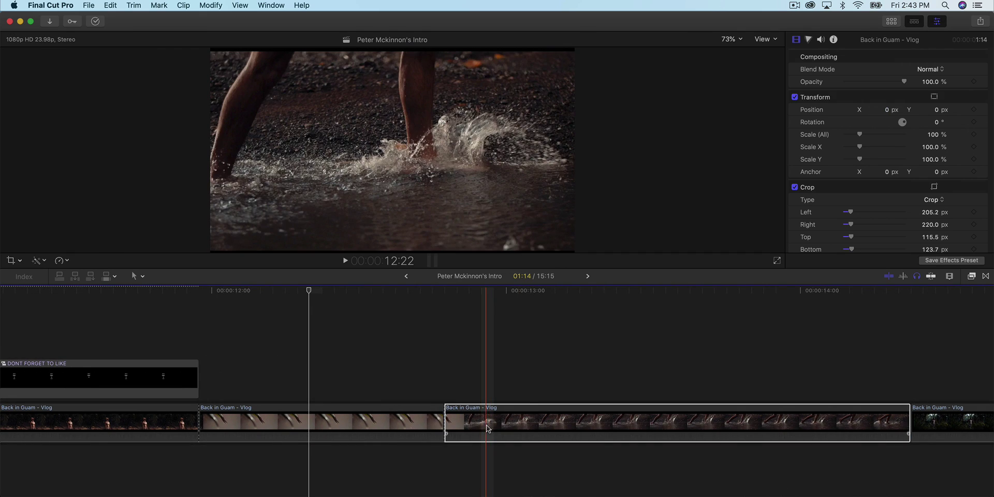
pyautogui.click(362, 422)
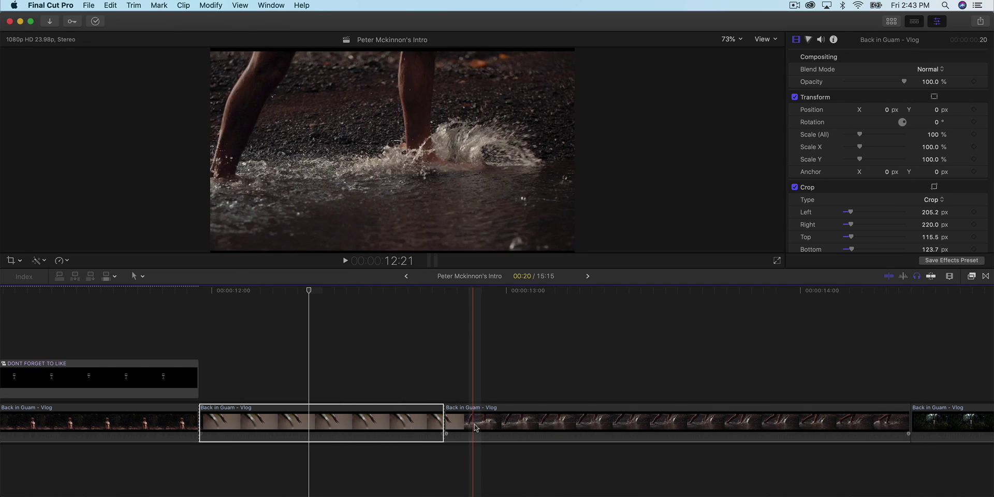
pyautogui.press('super+z')
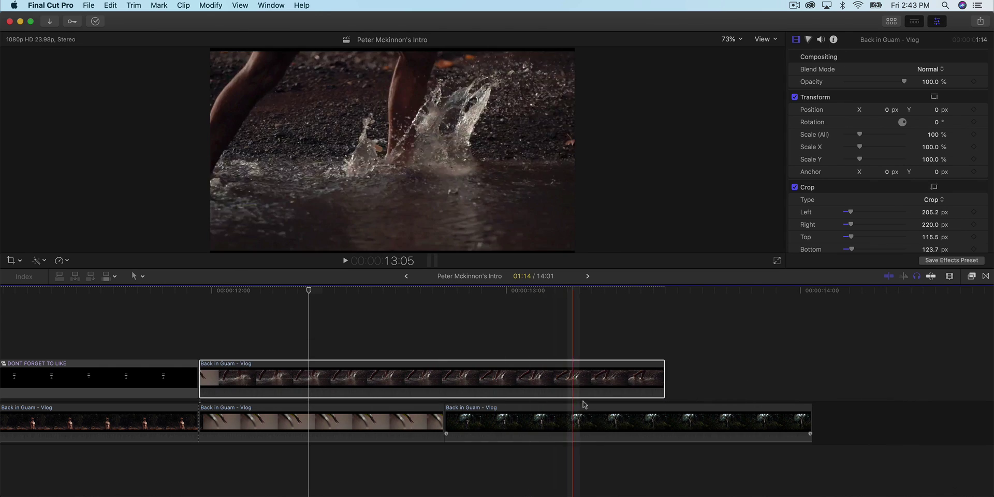
pyautogui.moveTo(664, 378); pyautogui.dragTo(443, 378)
pyautogui.hscroll(-5, 419, 376)
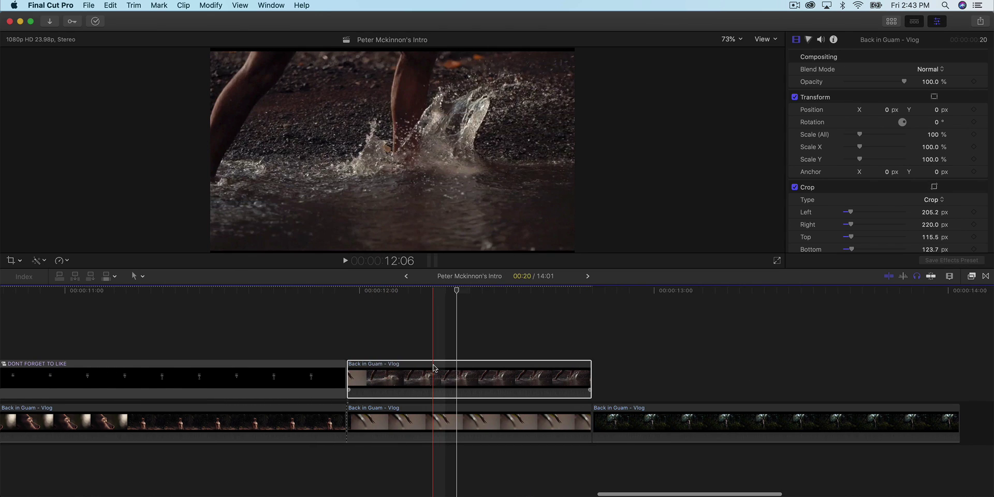
# Apply a Draw Mask effect to the upper foot-splash clip and mask it along the frame's vertical centre line
pyautogui.press('Left')
pyautogui.press('Left')
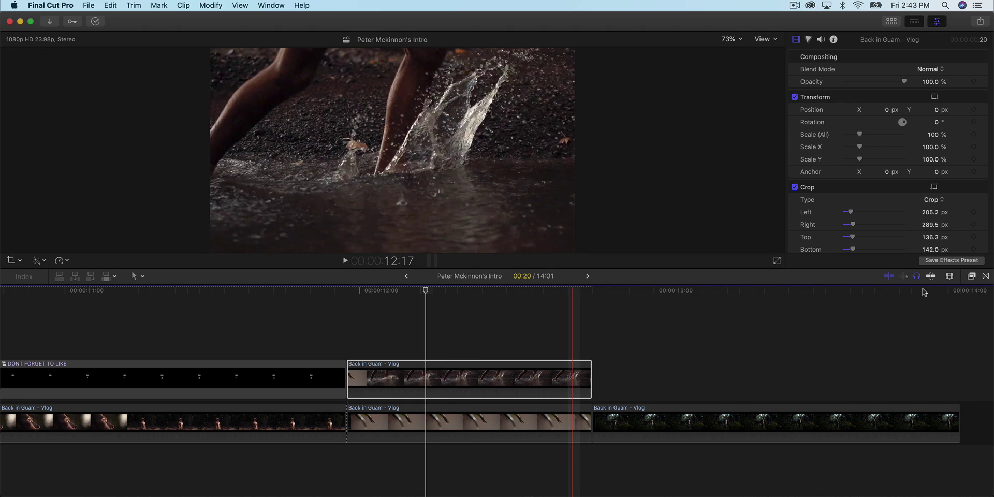
pyautogui.click(972, 277)
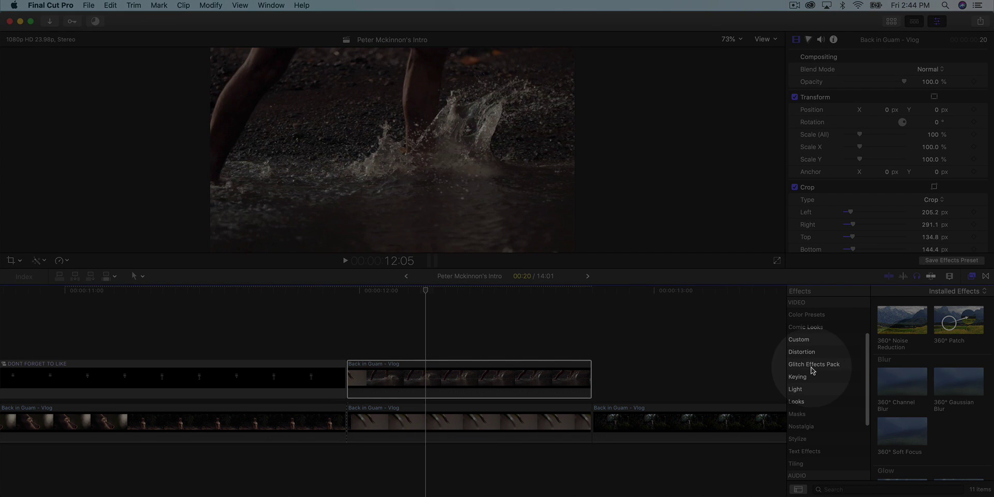
pyautogui.click(798, 414)
pyautogui.moveTo(898, 331)
pyautogui.mouseDown()
pyautogui.moveTo(481, 350)
pyautogui.moveTo(440, 382)
pyautogui.moveTo(465, 382)
pyautogui.mouseUp()
pyautogui.click(729, 40)
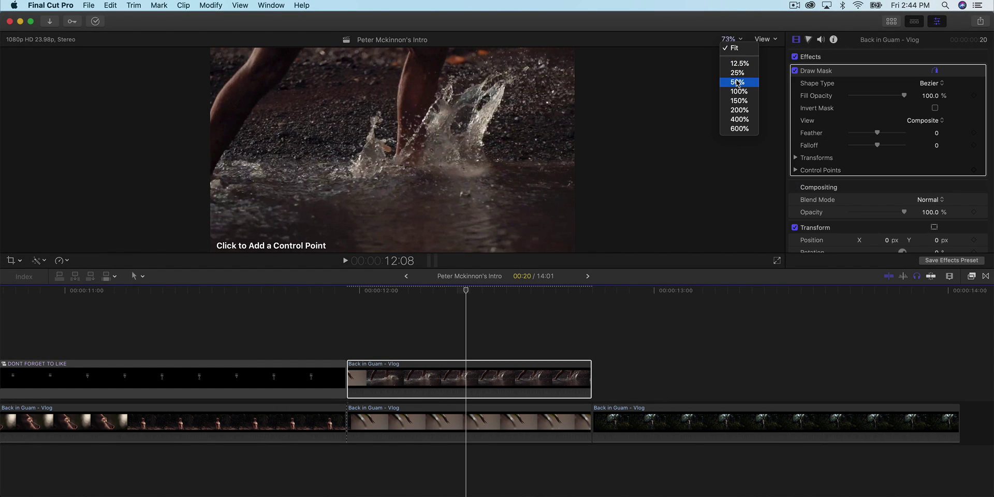
pyautogui.click(737, 82)
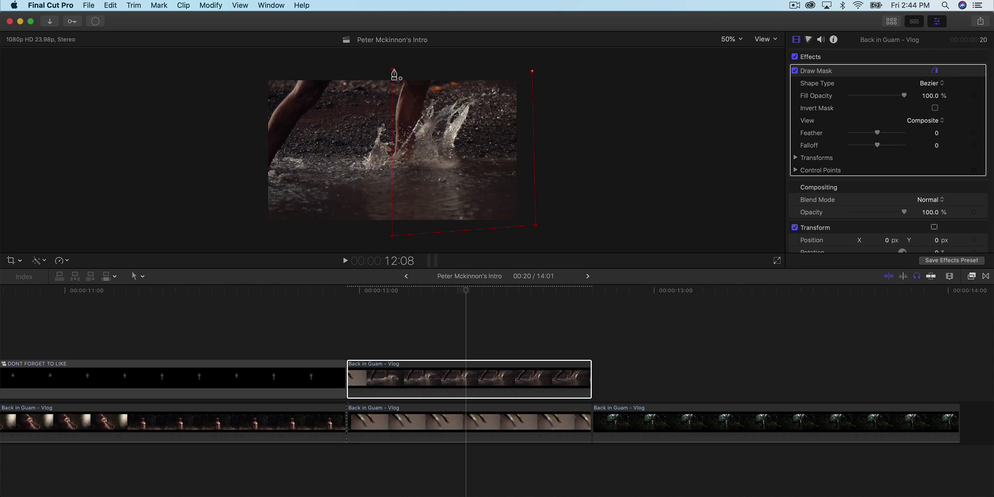
# Set the lower dripping-hand clip's X position to about 436 px and play back the split screen at fitted size
pyautogui.click(393, 422)
pyautogui.moveTo(402, 289); pyautogui.dragTo(394, 292)
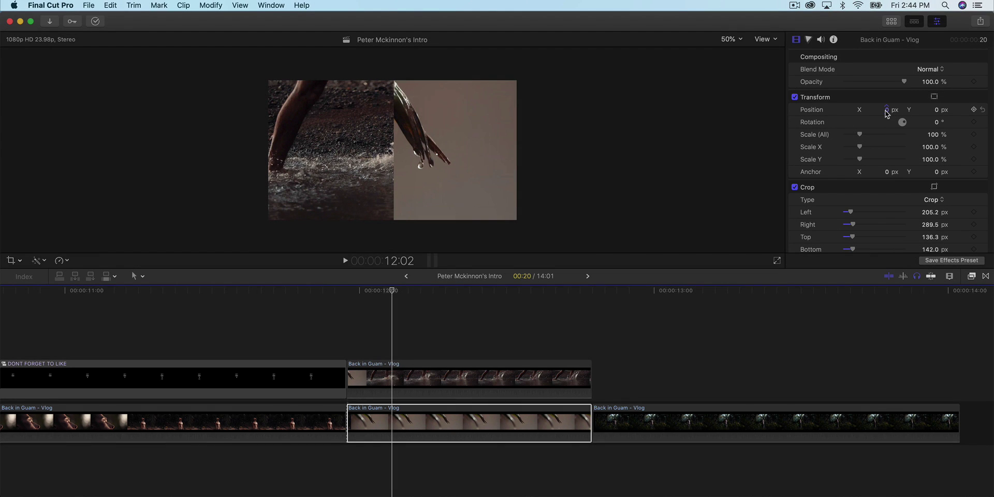
pyautogui.moveTo(881, 110); pyautogui.dragTo(864, 115)
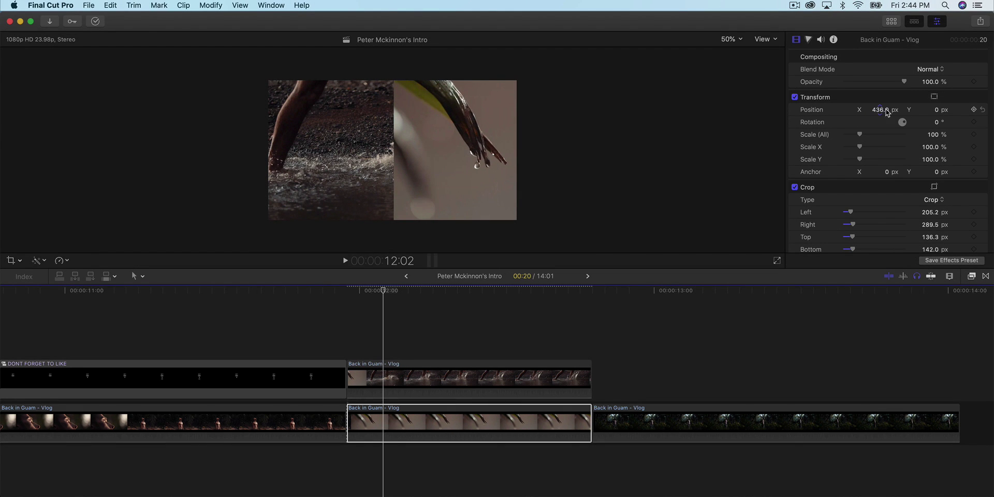
pyautogui.click(727, 40)
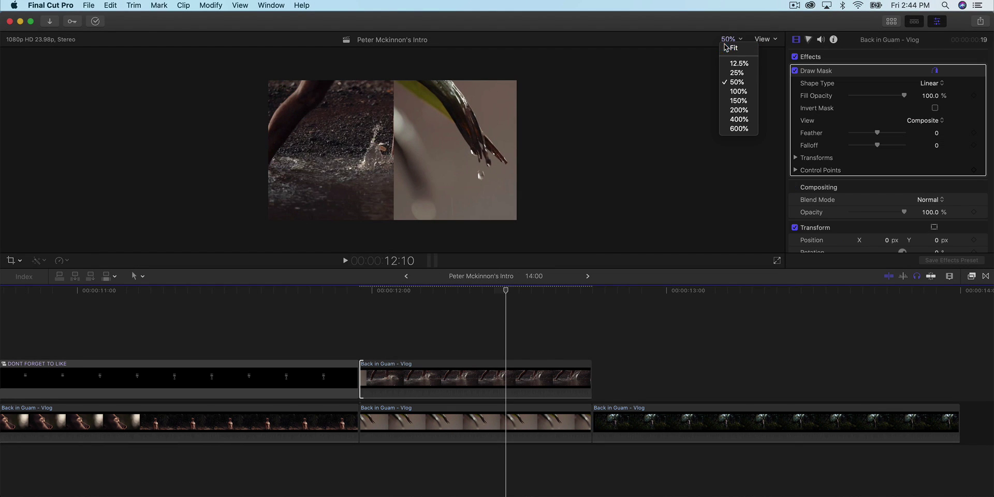
pyautogui.click(734, 47)
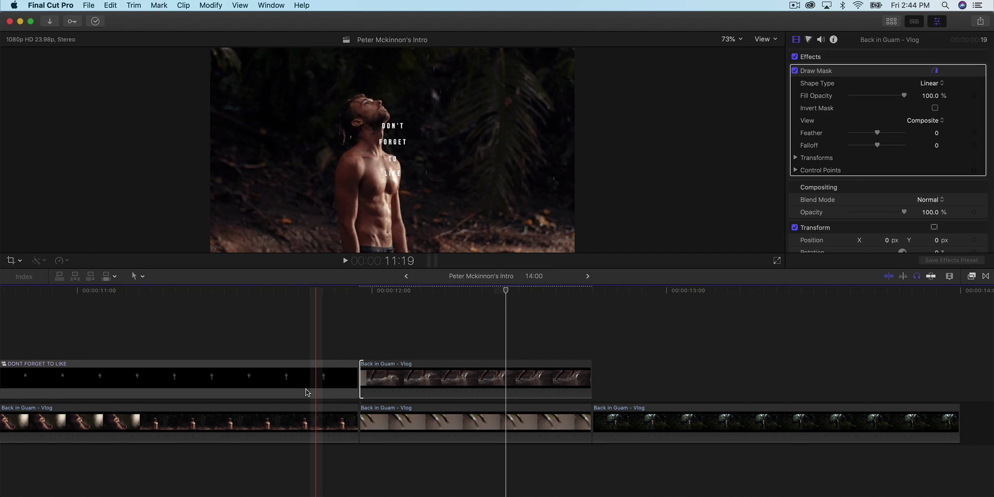
pyautogui.press('space')
pyautogui.press('space')
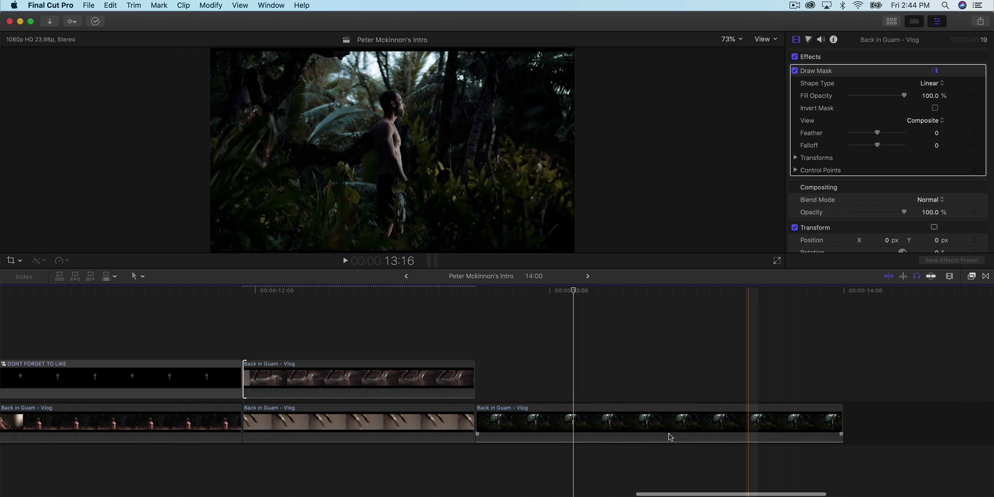
# Retime the final jungle clip to 55% slow speed, stretching it to a duration of 2:07
pyautogui.click(647, 422)
pyautogui.hscroll(10, 518, 417)
pyautogui.click(535, 409)
pyautogui.click(267, 412)
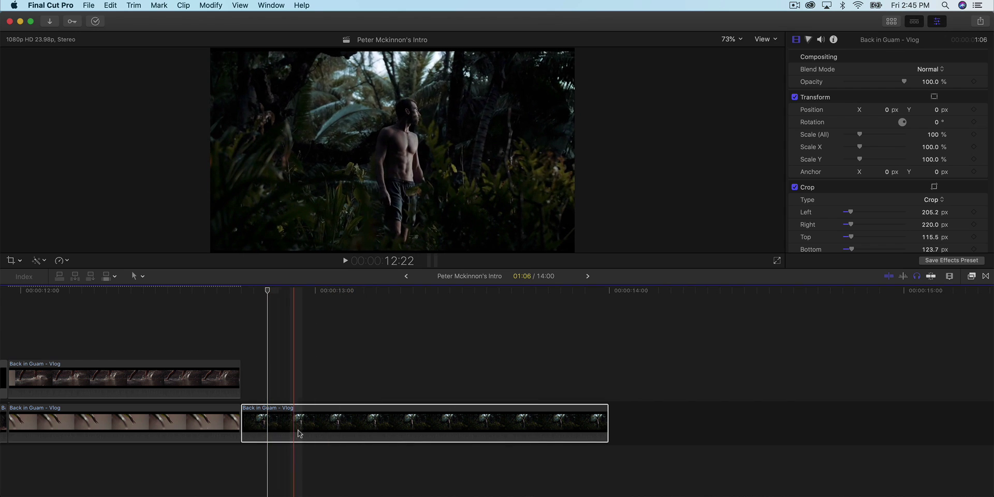
pyautogui.hotkey('ctrl', 'v')
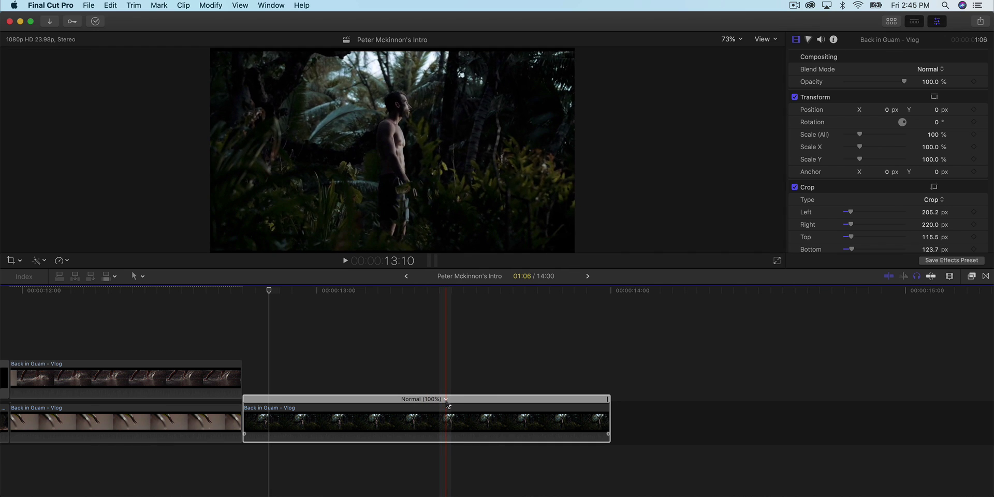
pyautogui.click(608, 399)
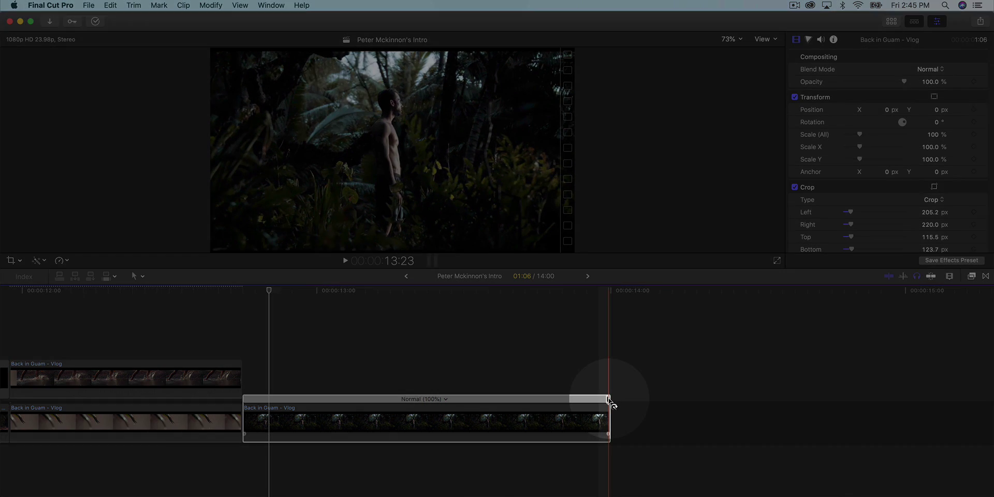
pyautogui.moveTo(608, 400); pyautogui.dragTo(914, 401)
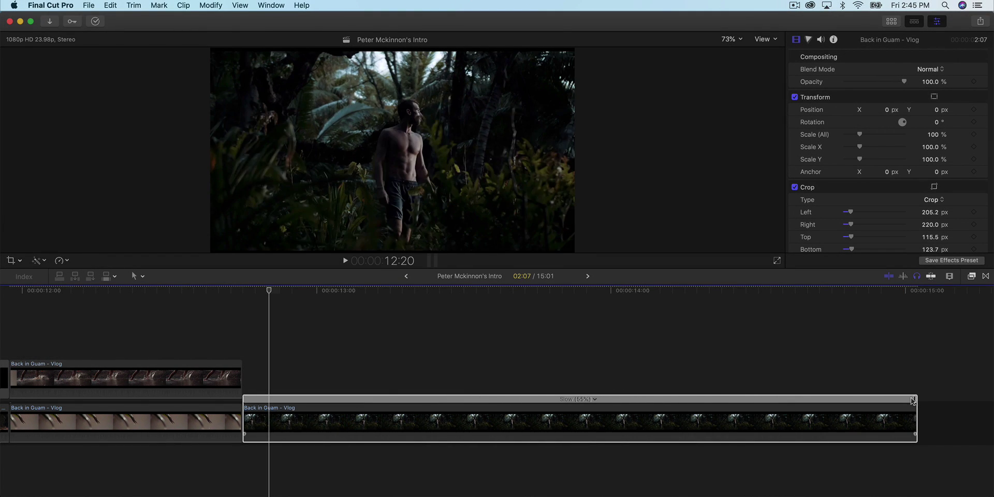
# Play back the slowed jungle clip several times to check how smooth its motion is
pyautogui.press('space')
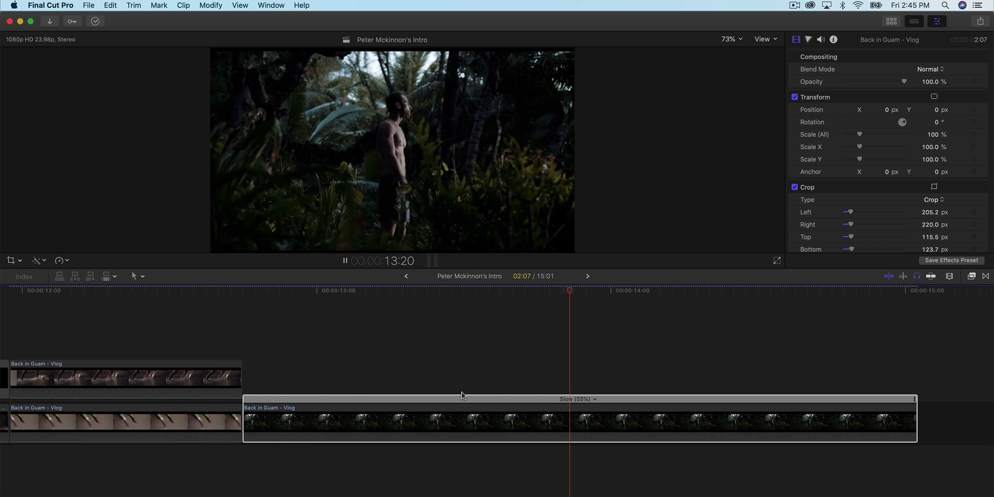
pyautogui.press('space')
pyautogui.hscroll(3, 691, 399)
pyautogui.hscroll(-2, 558, 430)
pyautogui.hscroll(-1, 558, 430)
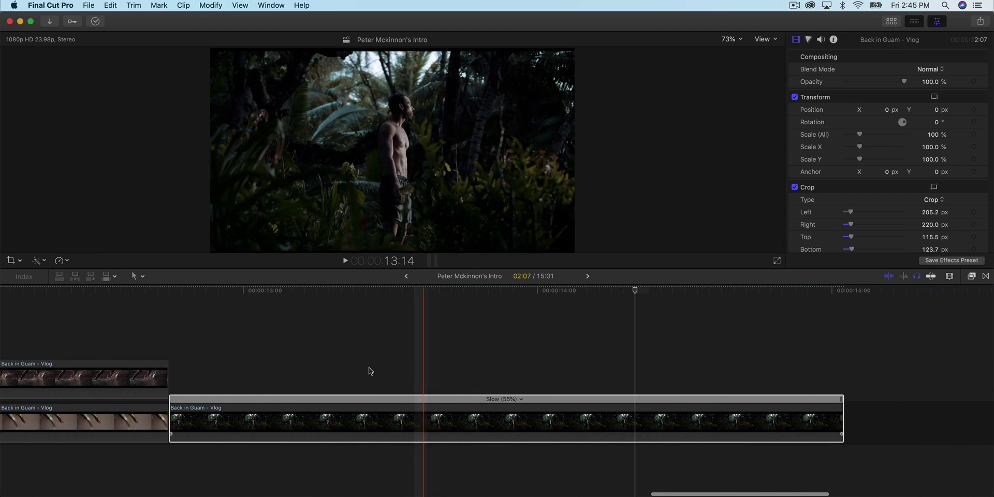
pyautogui.press('space')
pyautogui.press('space')
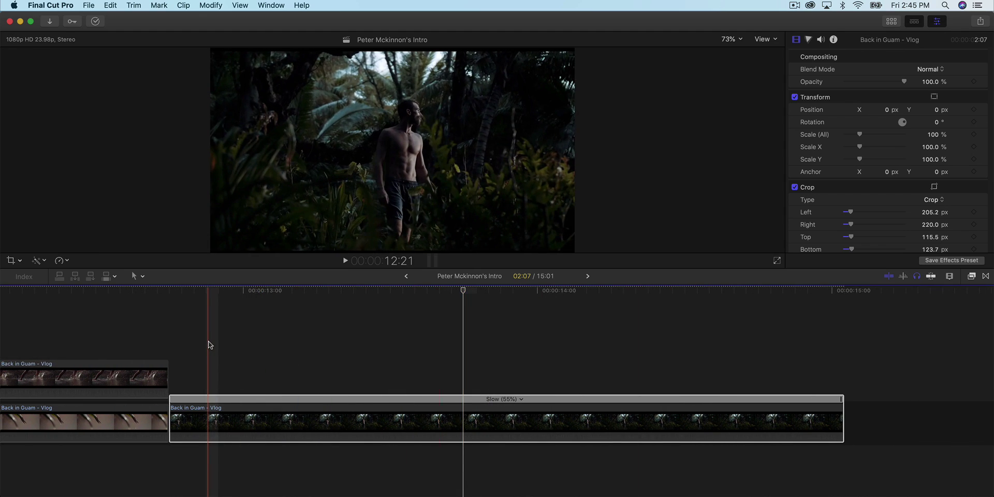
pyautogui.press('space')
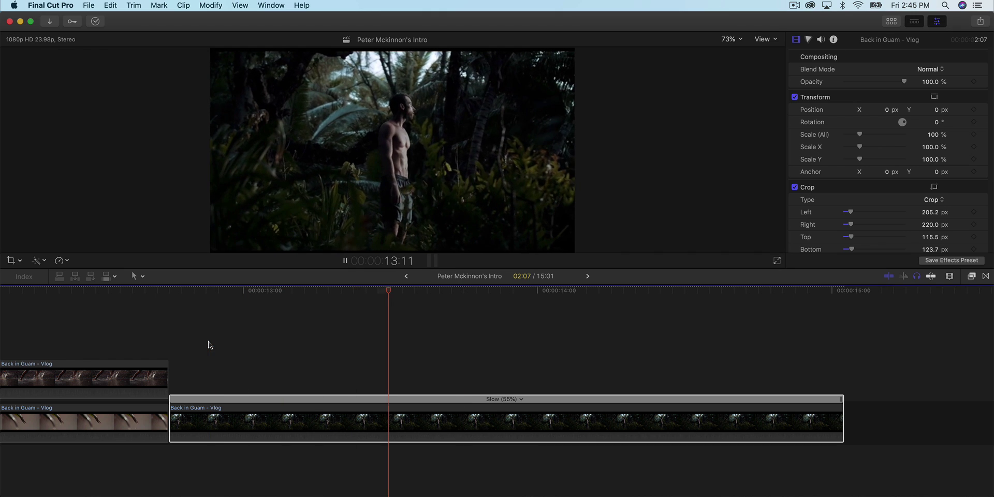
pyautogui.moveTo(237, 293); pyautogui.dragTo(301, 294)
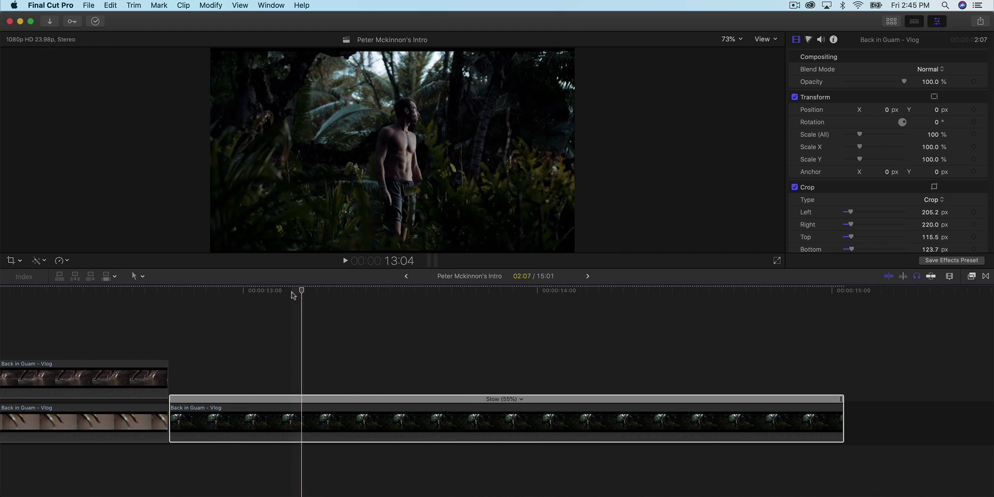
# Set the slowed jungle clip's retiming video quality to Optical Flow and play it back
pyautogui.click(61, 260)
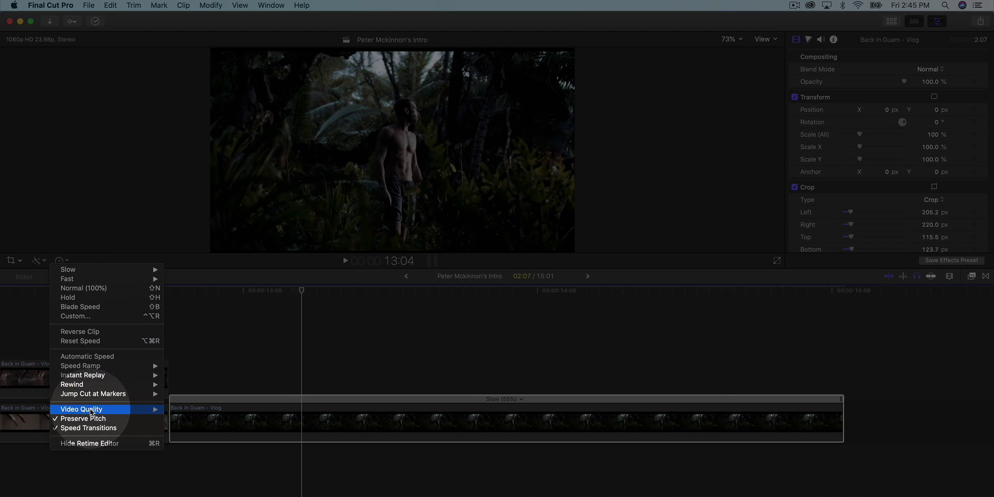
pyautogui.moveTo(145, 409)
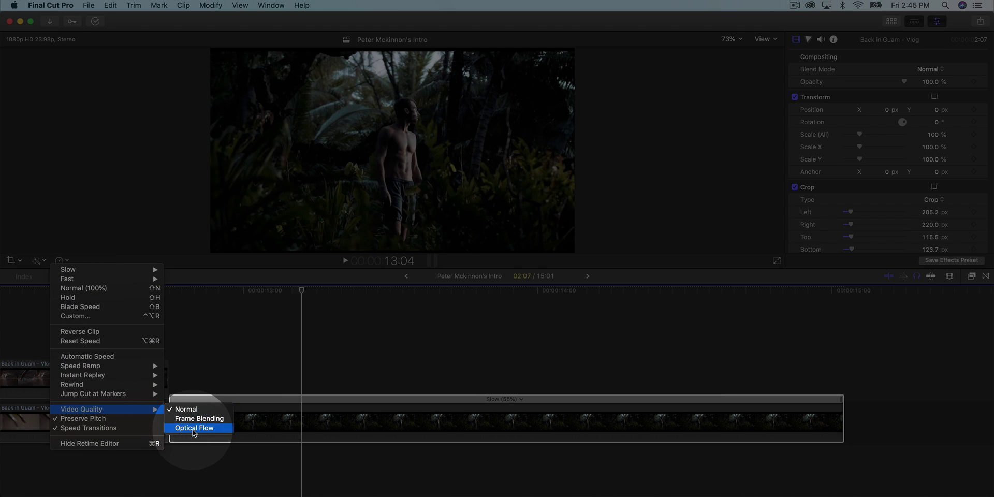
pyautogui.click(194, 428)
pyautogui.press('space')
pyautogui.press('space')
# Copy the second SK title and Shapes pieces from inside the title intro compound clip, and return to the intro project
pyautogui.hscroll(-5, 335, 403)
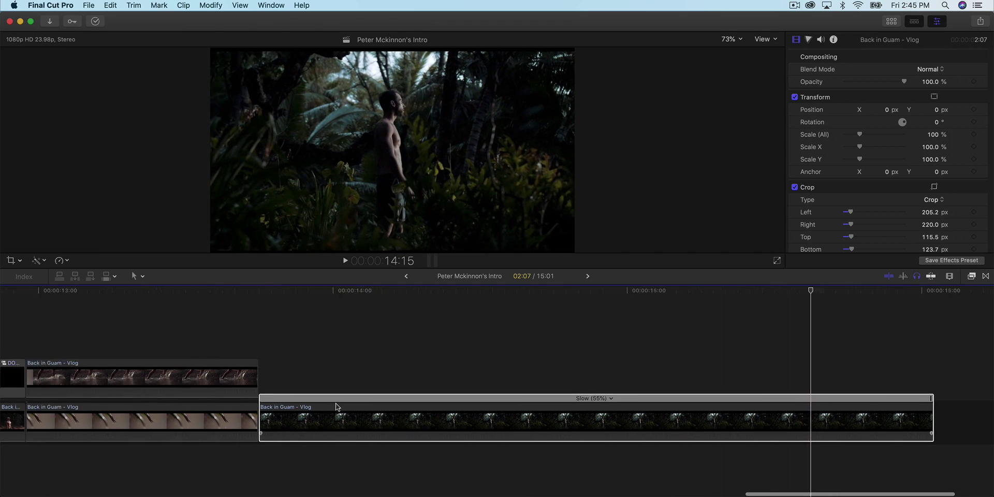
pyautogui.hscroll(-15, 335, 403)
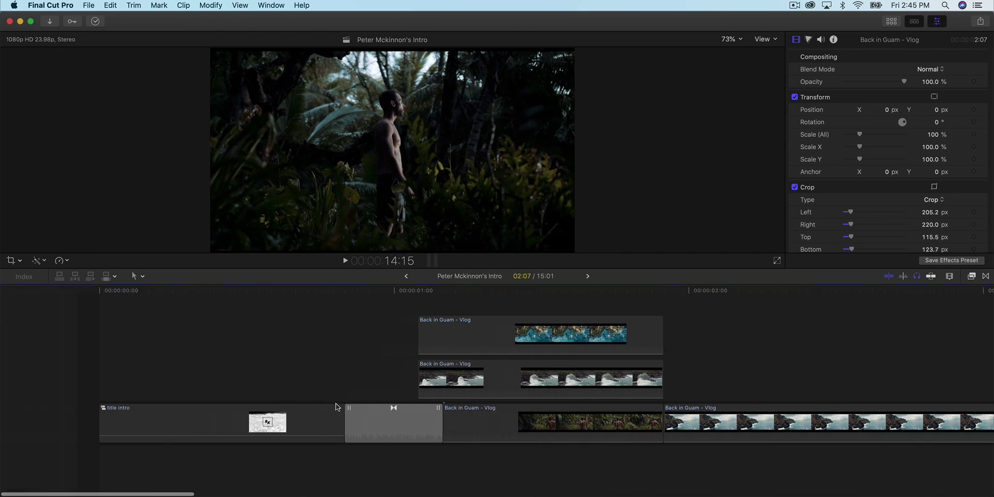
pyautogui.doubleClick(100, 421)
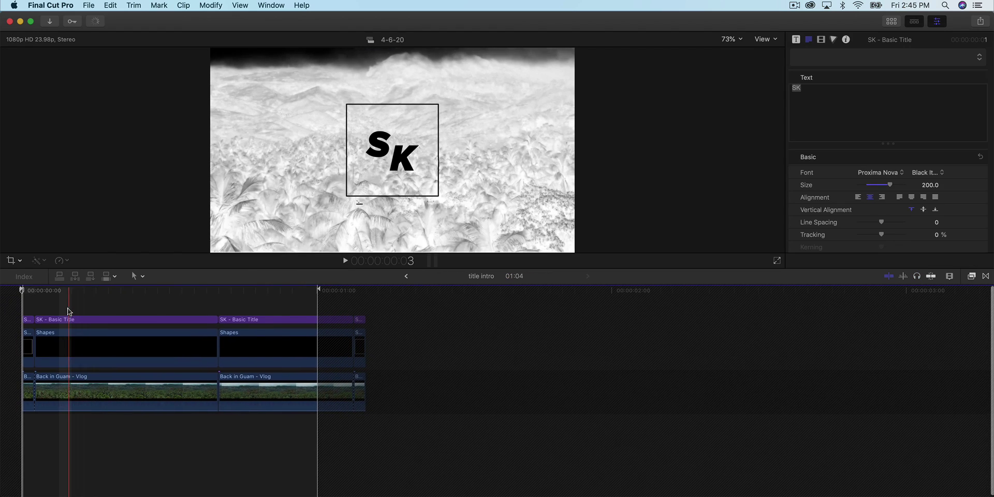
pyautogui.keyDown('super'); pyautogui.click(77, 340); pyautogui.keyUp('super')
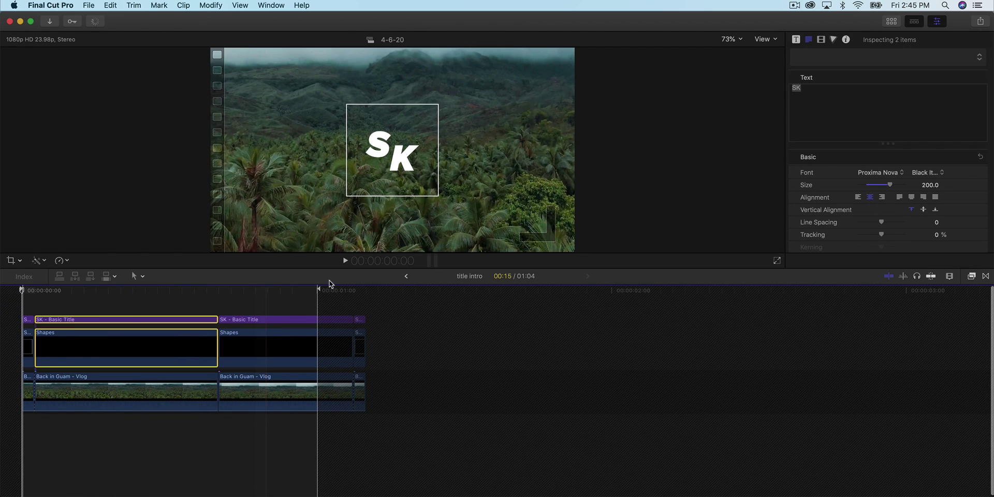
pyautogui.click(405, 277)
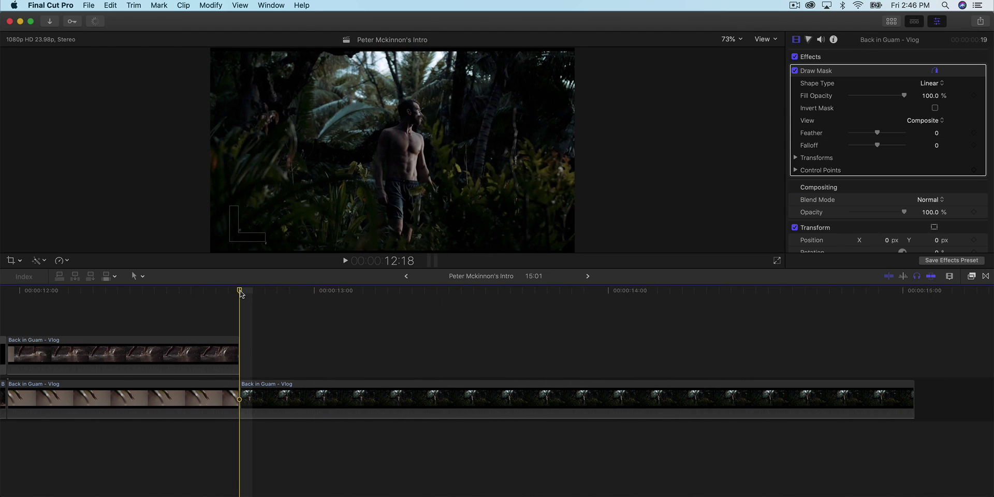
# Paste the SK title and Shapes above the start of the jungle clip and extend both to its end
pyautogui.press('super+v')
pyautogui.click(375, 343)
pyautogui.moveTo(423, 348); pyautogui.dragTo(913, 348)
pyautogui.moveTo(428, 328); pyautogui.dragTo(913, 327)
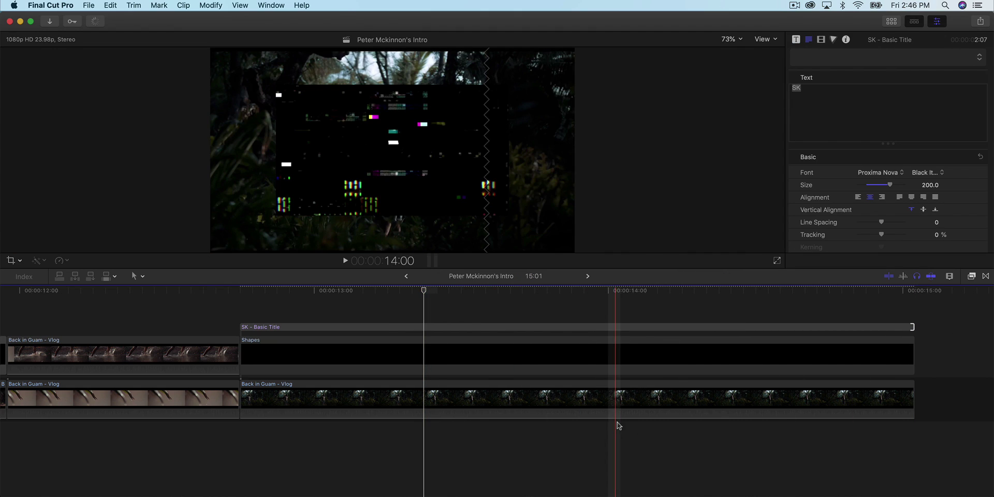
# Change the face color of the SK title above the jungle clip to white
pyautogui.click(266, 346)
pyautogui.click(261, 327)
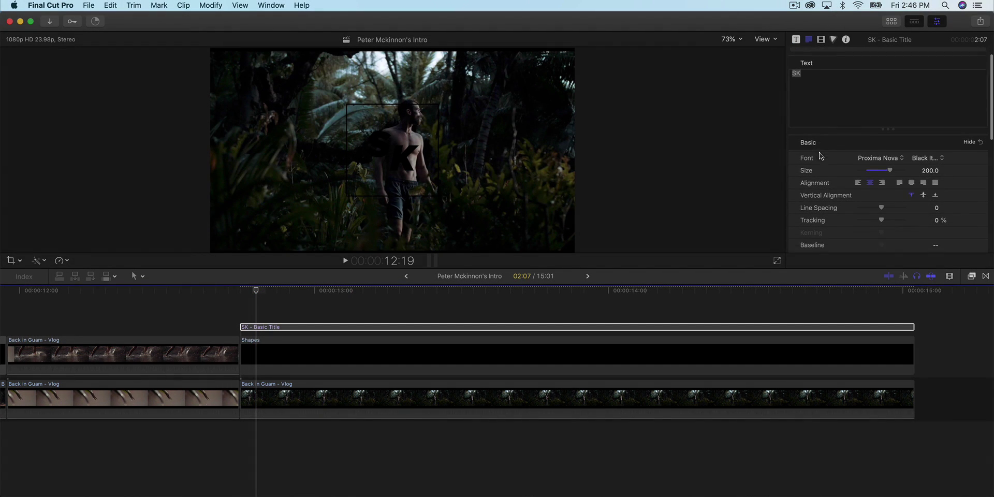
pyautogui.scroll(-5, 819, 151)
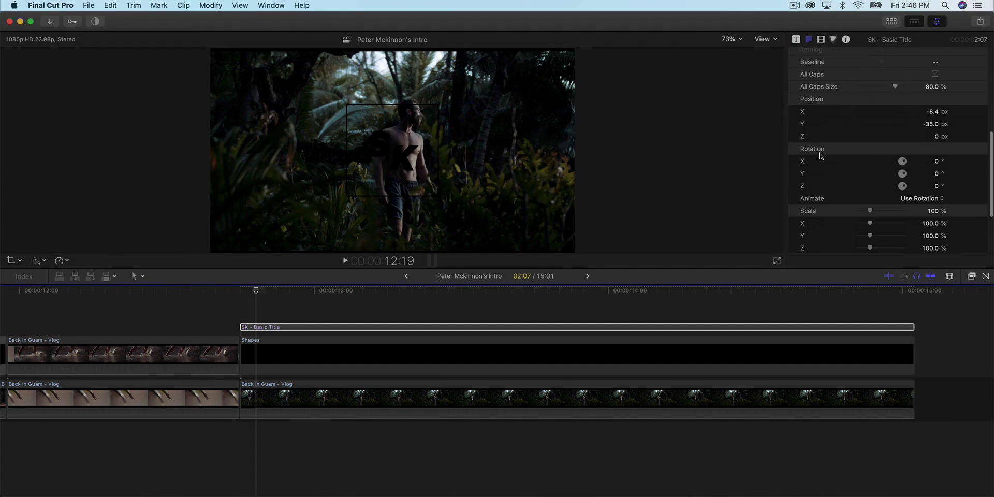
pyautogui.scroll(-4, 819, 156)
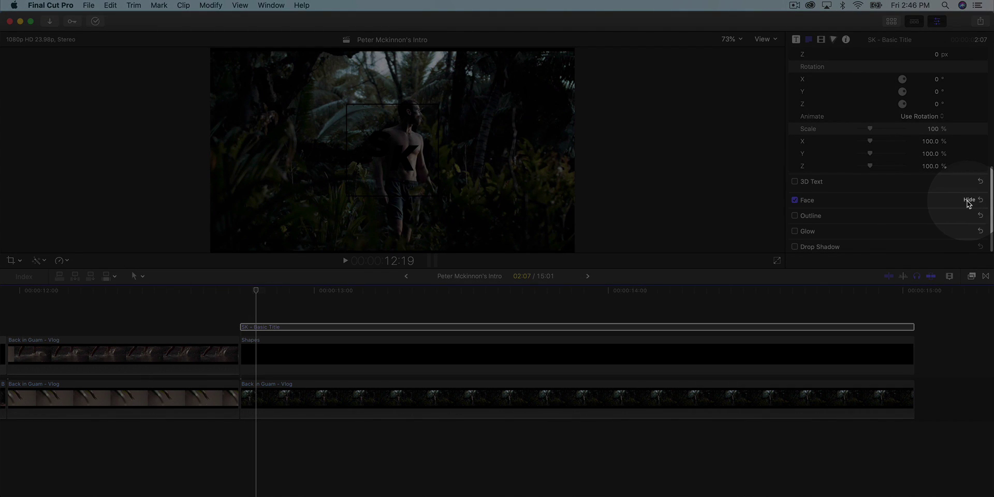
pyautogui.click(968, 200)
pyautogui.scroll(-2, 810, 212)
pyautogui.click(928, 191)
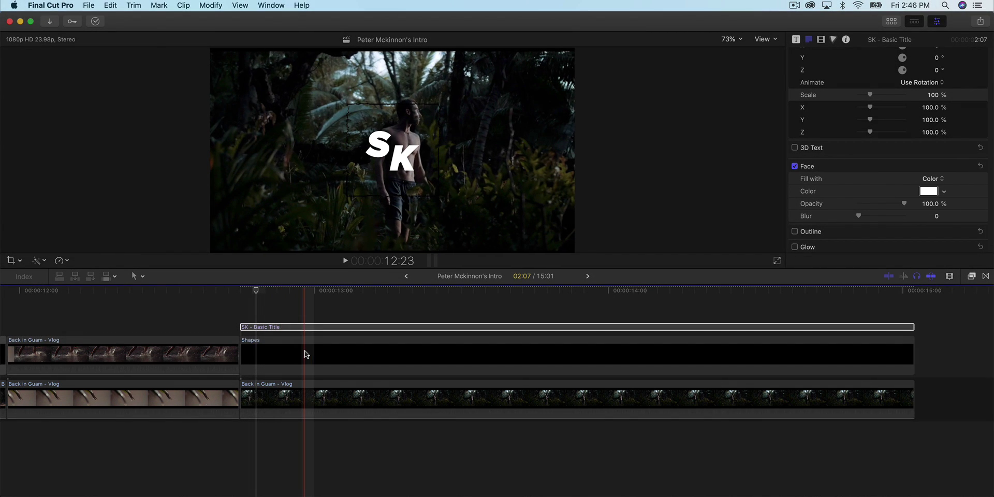
# Change the outline color of the Shapes square above the jungle clip to white
pyautogui.click(304, 356)
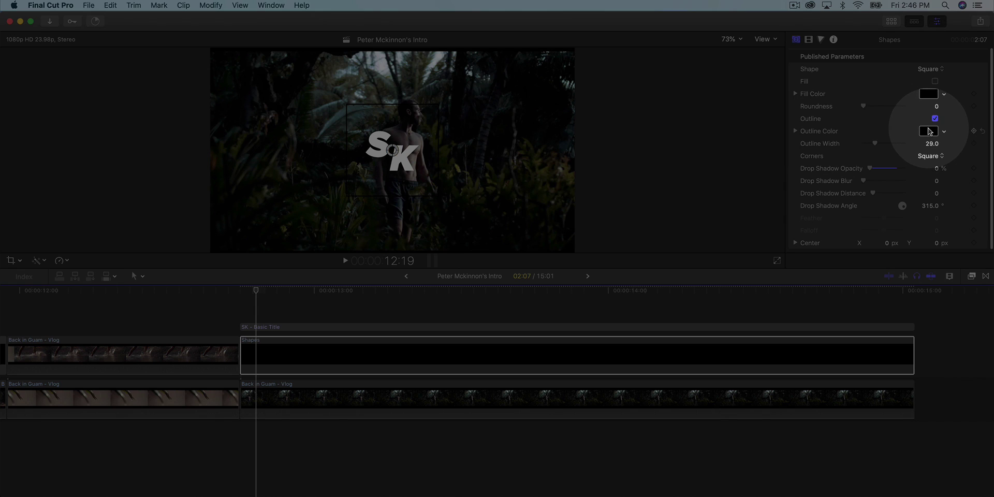
pyautogui.click(928, 131)
pyautogui.scroll(-2, 74, 189)
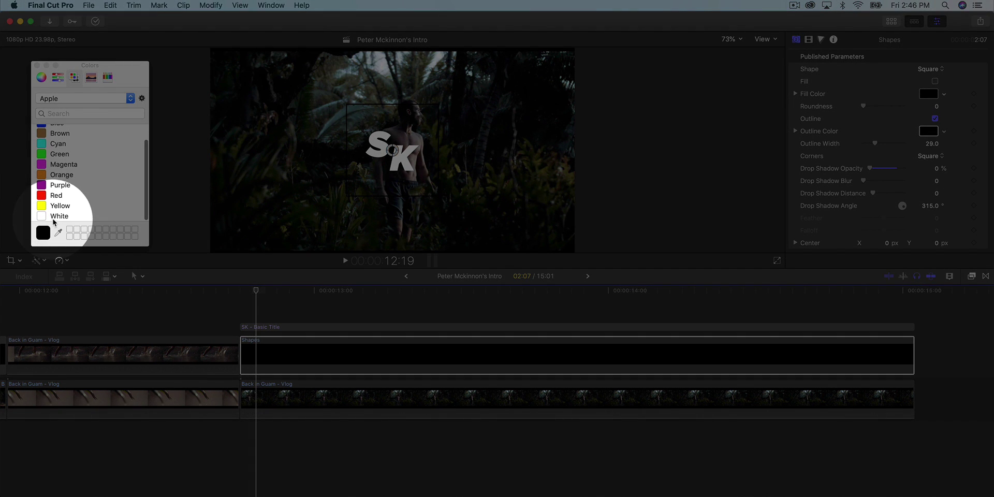
pyautogui.click(58, 216)
pyautogui.click(35, 65)
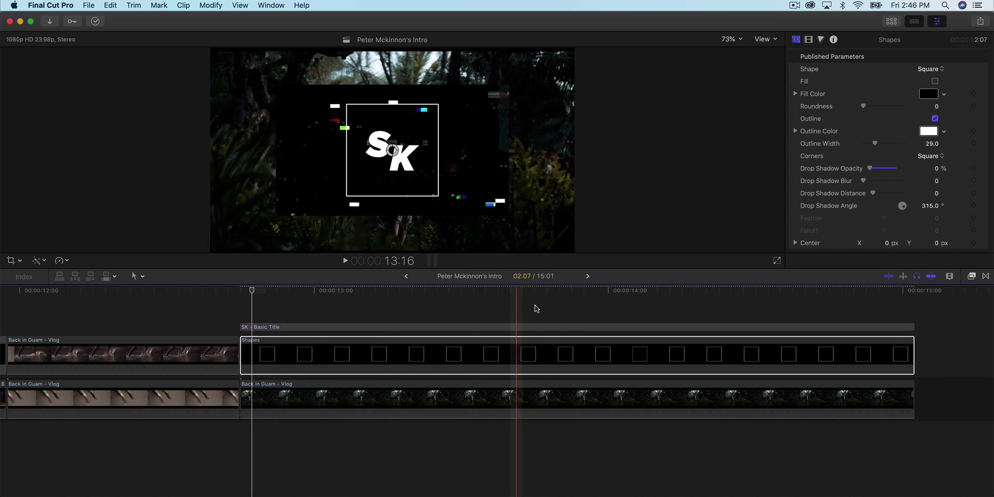
# Split the closing SK title and Shapes together at three points along the jungle clip and play the section back
pyautogui.hscroll(-2, 394, 354)
pyautogui.scroll(1, 393, 354)
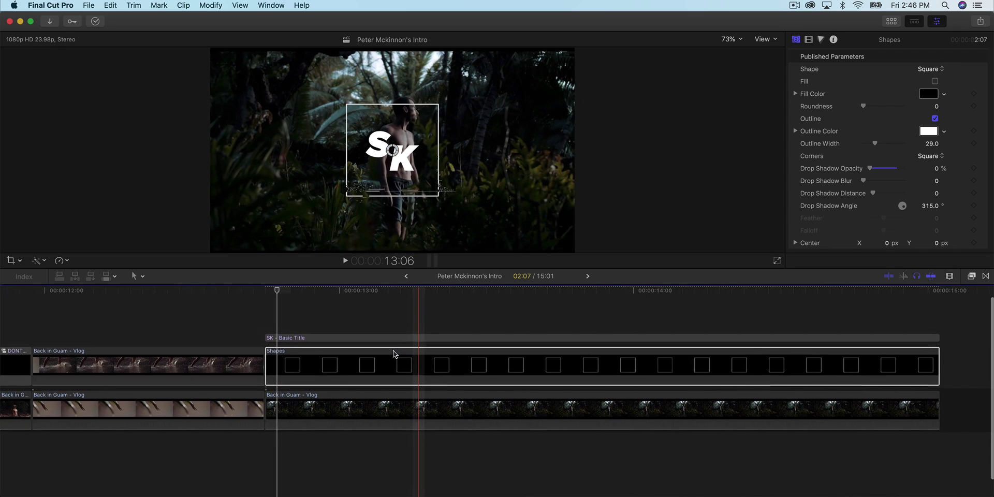
pyautogui.click(304, 344)
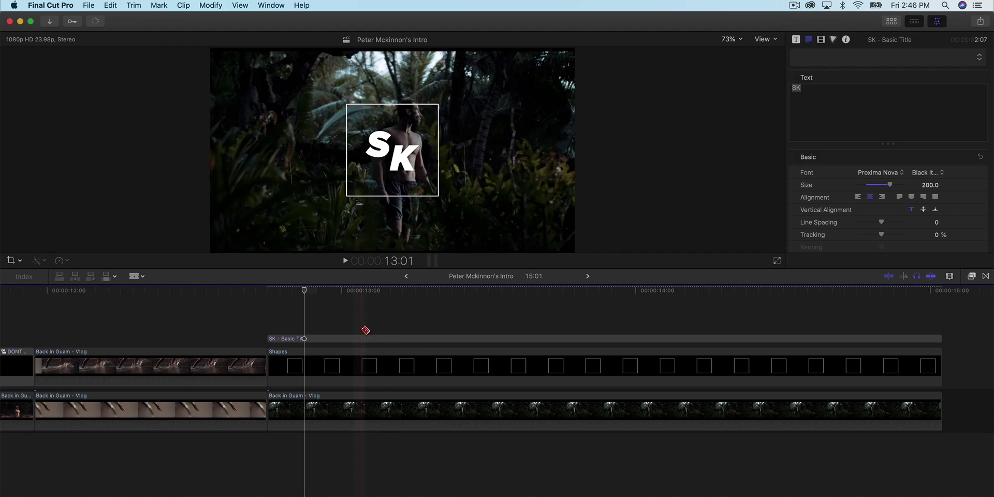
pyautogui.click(454, 365)
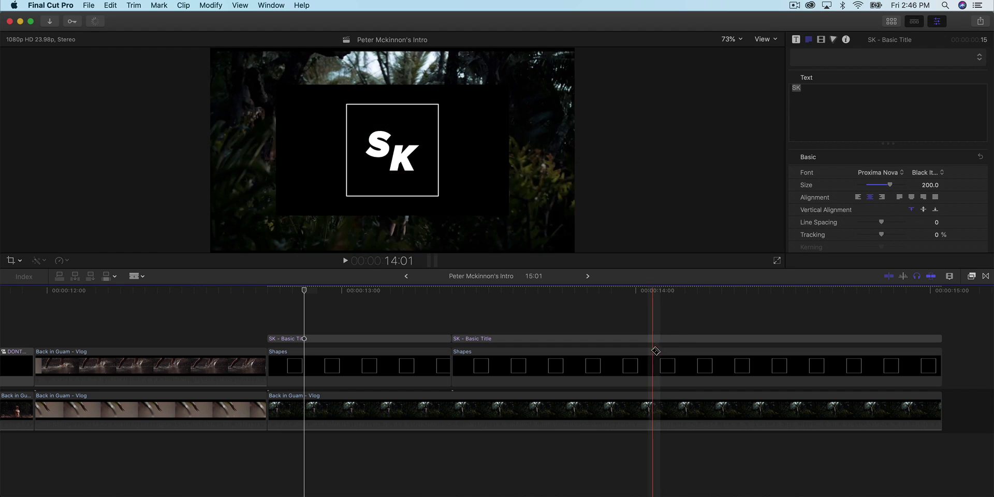
pyautogui.click(647, 326)
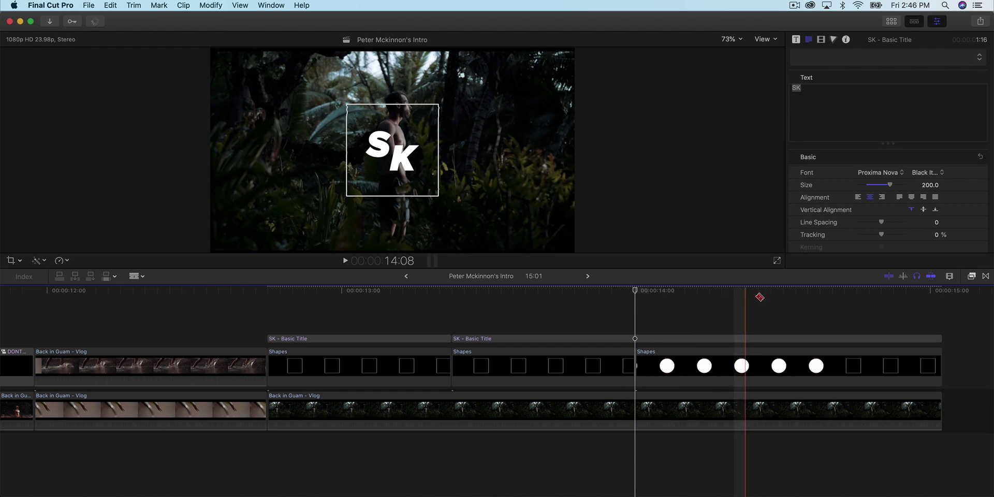
pyautogui.click(800, 363)
pyautogui.click(801, 338)
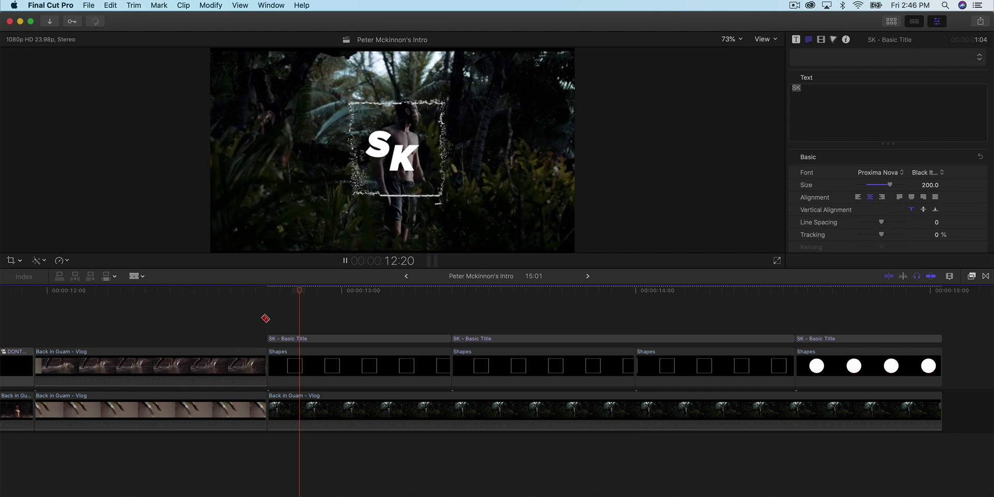
pyautogui.press('space')
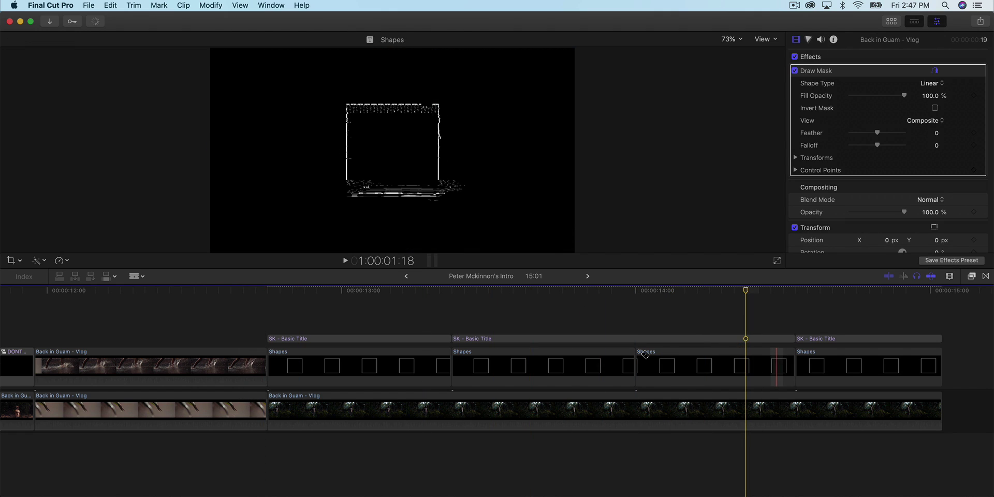
# Delete the two middle SK title and Shapes pieces above the jungle clip
pyautogui.press('a')
pyautogui.click(621, 338)
pyautogui.click(620, 334)
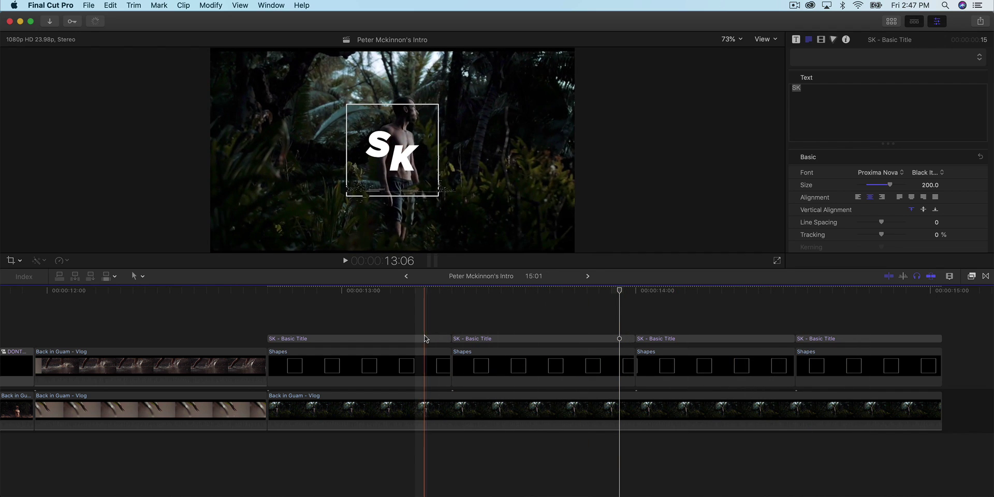
pyautogui.moveTo(545, 318); pyautogui.dragTo(676, 371)
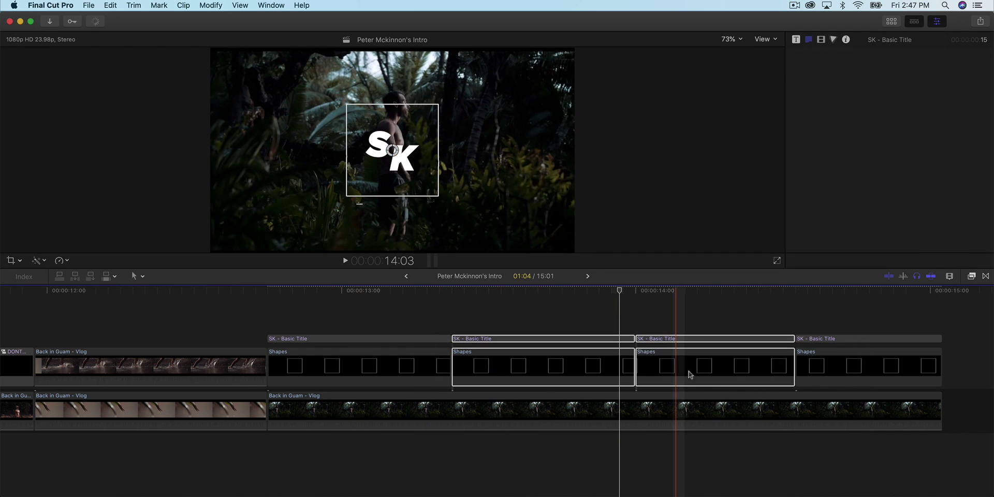
pyautogui.press('Delete')
# Extend the last SK title and Shapes pieces back to the first cut, and turn off the effects on that Shapes piece
pyautogui.click(796, 373)
pyautogui.click(797, 373)
pyautogui.moveTo(796, 372); pyautogui.dragTo(485, 363)
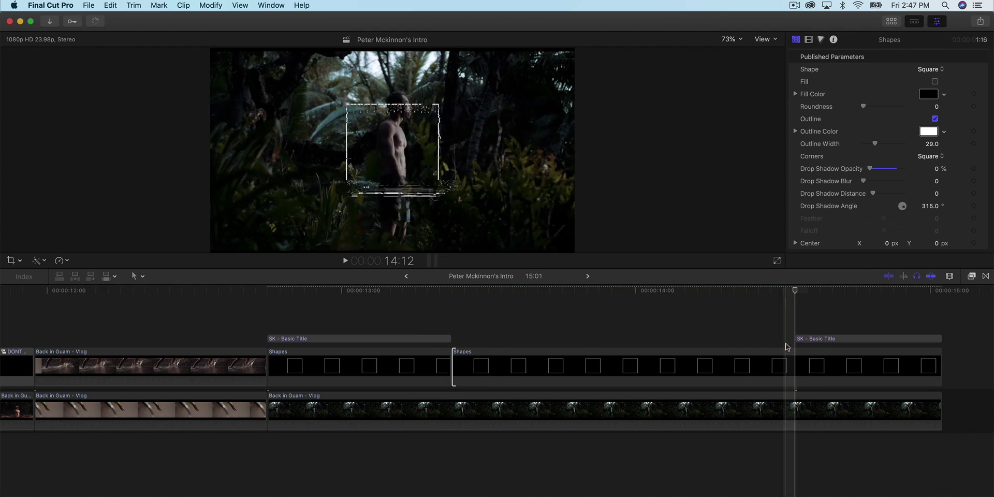
pyautogui.click(471, 291)
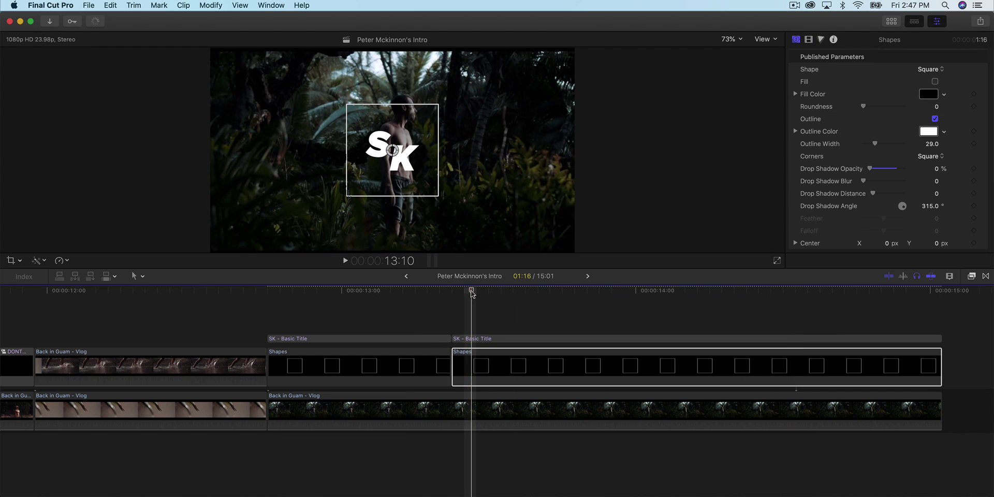
pyautogui.click(808, 40)
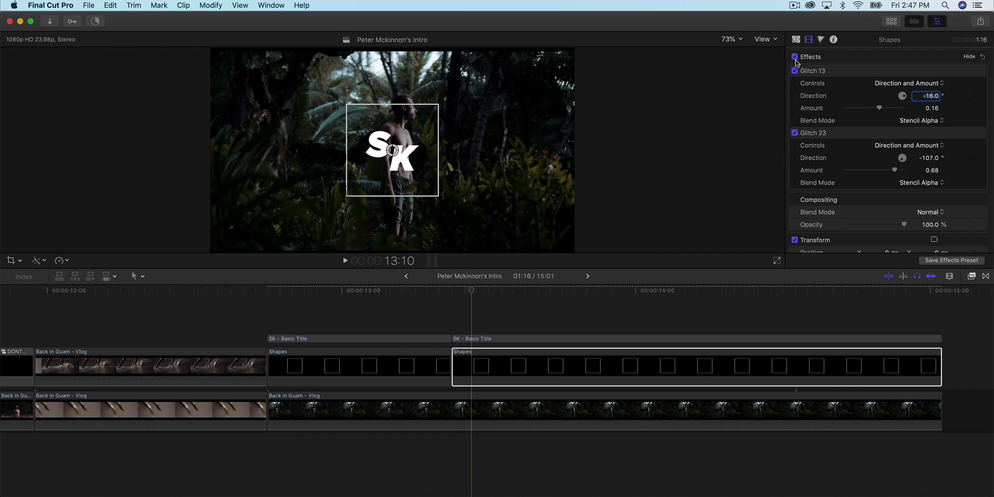
# Split the SK title and Shapes 11 frames before their end, re-enable the last Shapes piece's glitch effects, and play it back
pyautogui.click(807, 339)
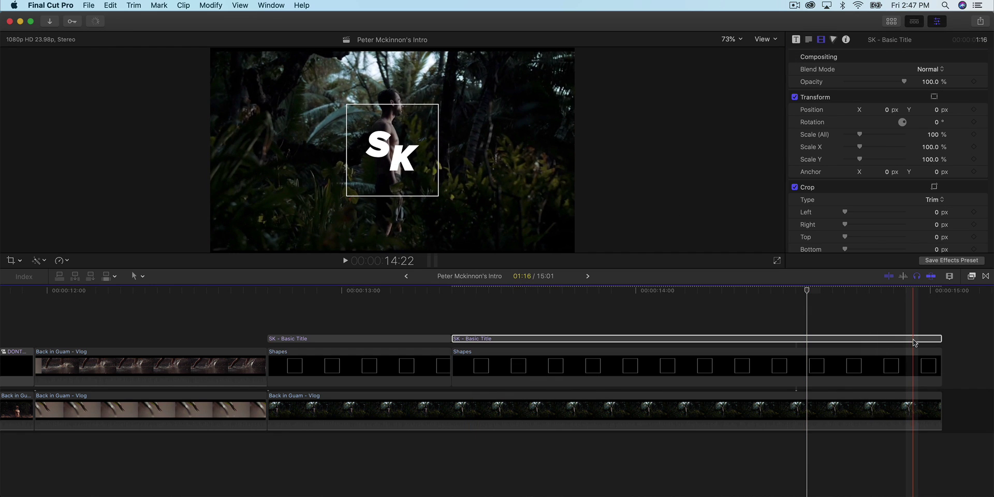
pyautogui.press('b')
pyautogui.click(912, 339)
pyautogui.click(912, 364)
pyautogui.click(911, 365)
pyautogui.click(794, 57)
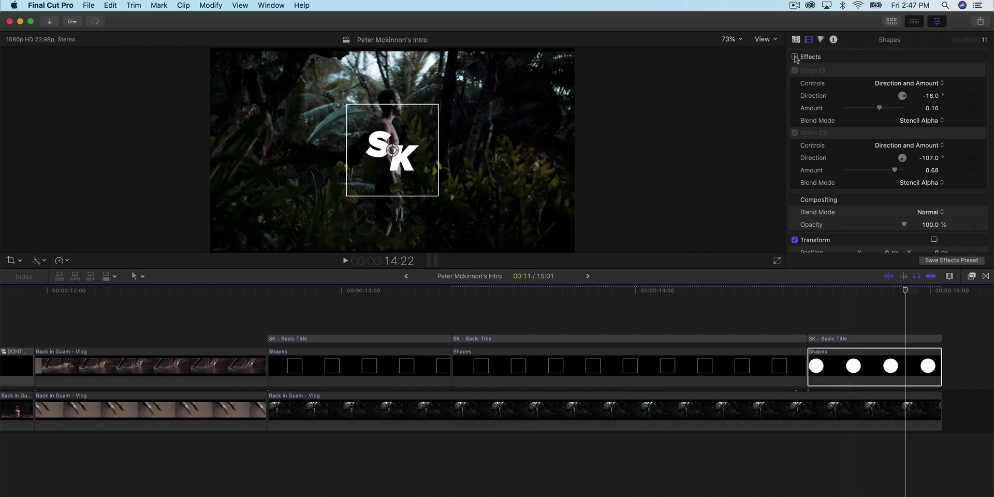
pyautogui.click(794, 57)
pyautogui.press('space')
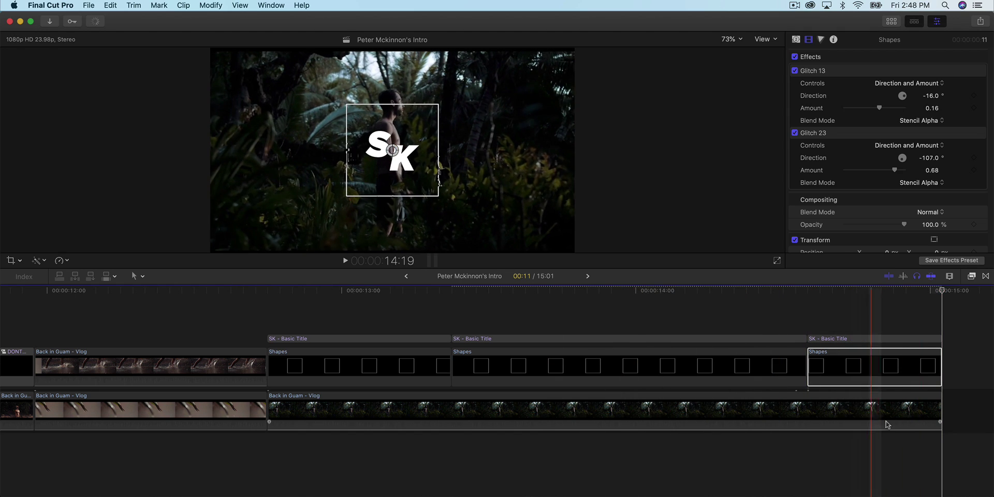
# Combine all the clips in the project into a compound clip named INTRO in the 4-6-20 event
pyautogui.click(912, 427)
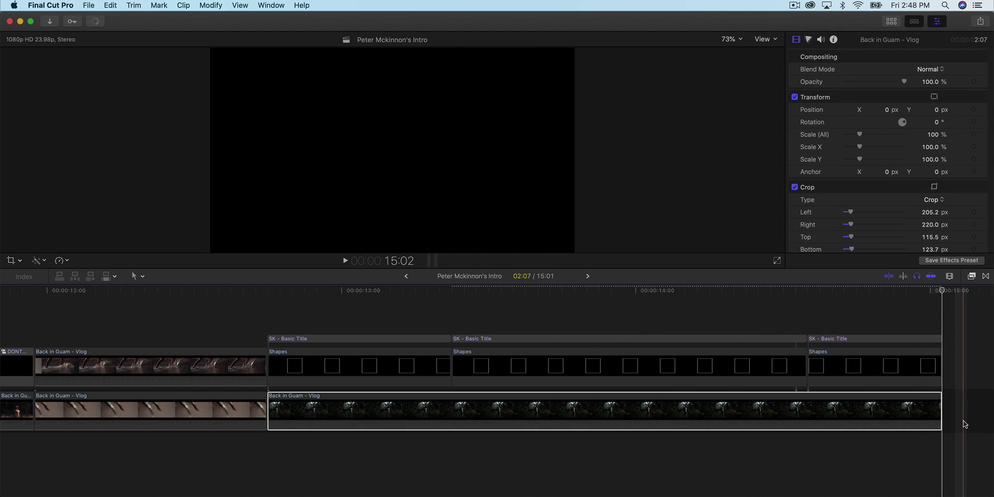
pyautogui.hotkey('shift', 'z')
pyautogui.click(915, 467)
pyautogui.moveTo(916, 467); pyautogui.dragTo(24, 305)
pyautogui.rightClick(98, 327)
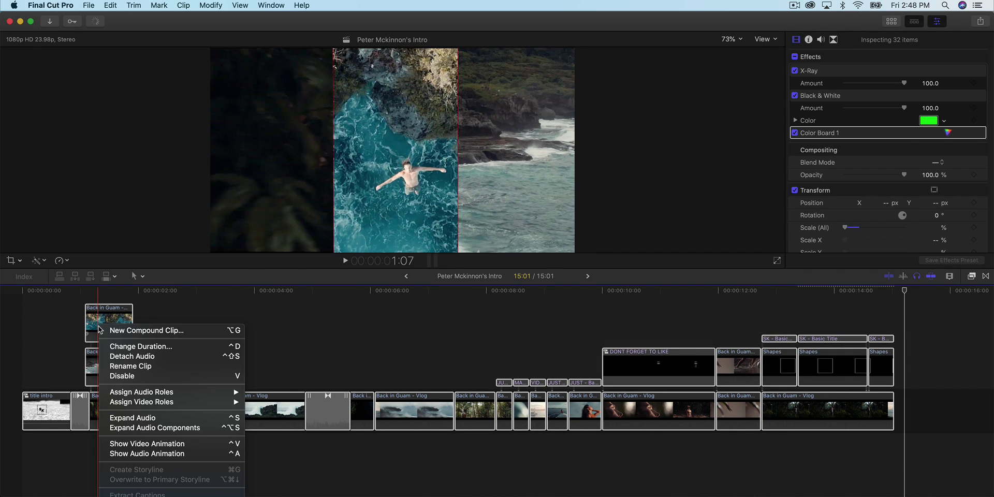
pyautogui.click(126, 330)
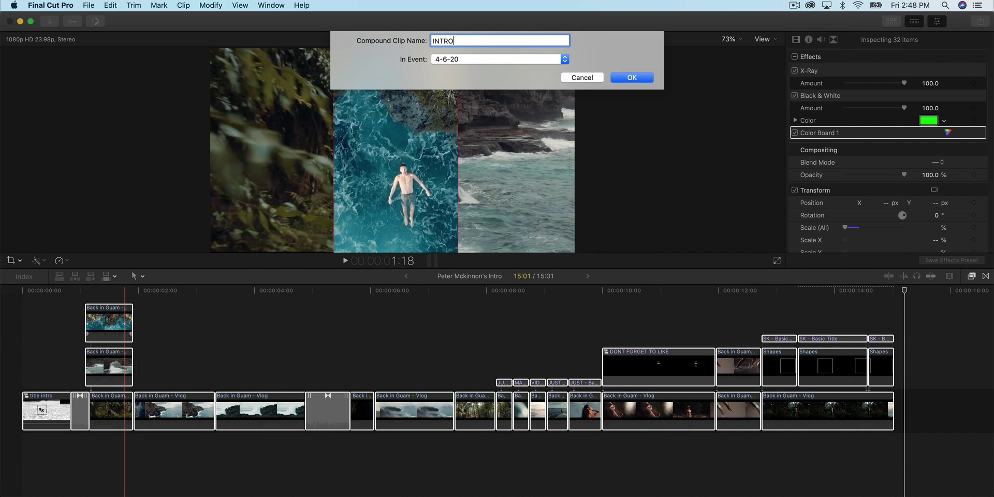
pyautogui.press('Return')
# Add the custom TV Glitch Zoom In Flicker transition to the end of the INTRO compound clip and preview it
pyautogui.click(985, 277)
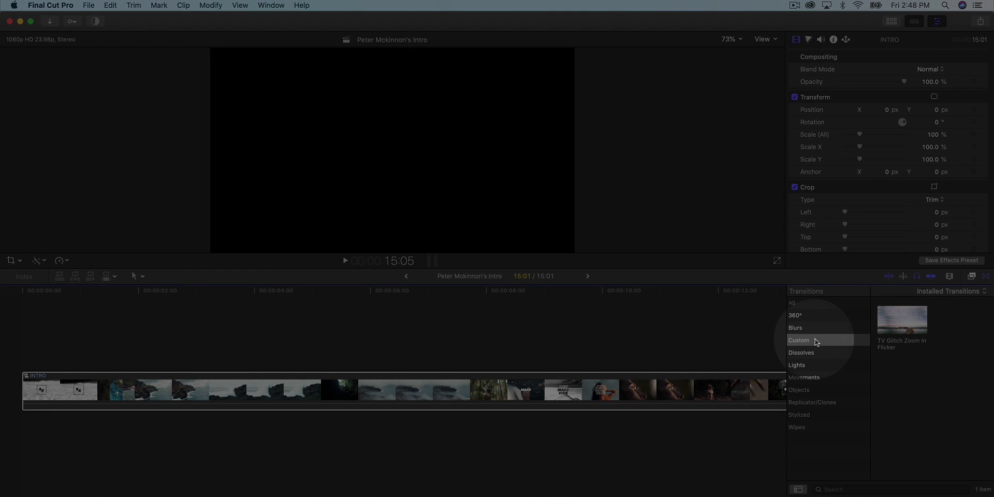
pyautogui.click(598, 388)
pyautogui.hscroll(10, 600, 388)
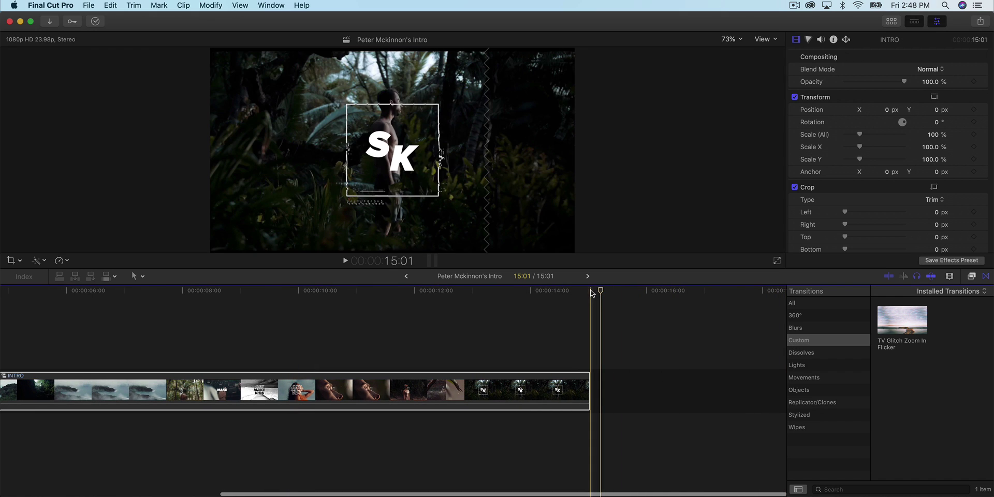
pyautogui.moveTo(915, 327); pyautogui.dragTo(558, 387)
pyautogui.hotkey('shift', '/')
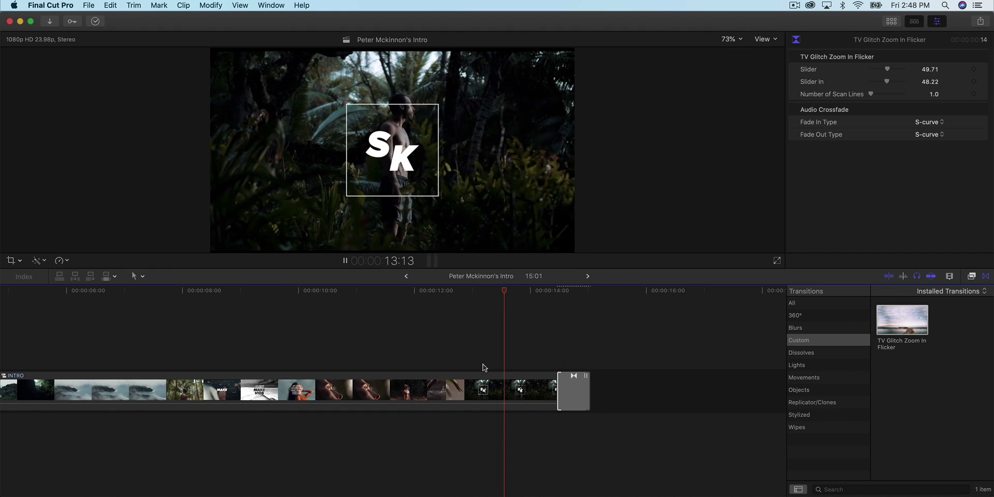
# Open the INTRO compound clip at its closing section with the SK titles over the jungle clip
pyautogui.hotkey('shift', 'z')
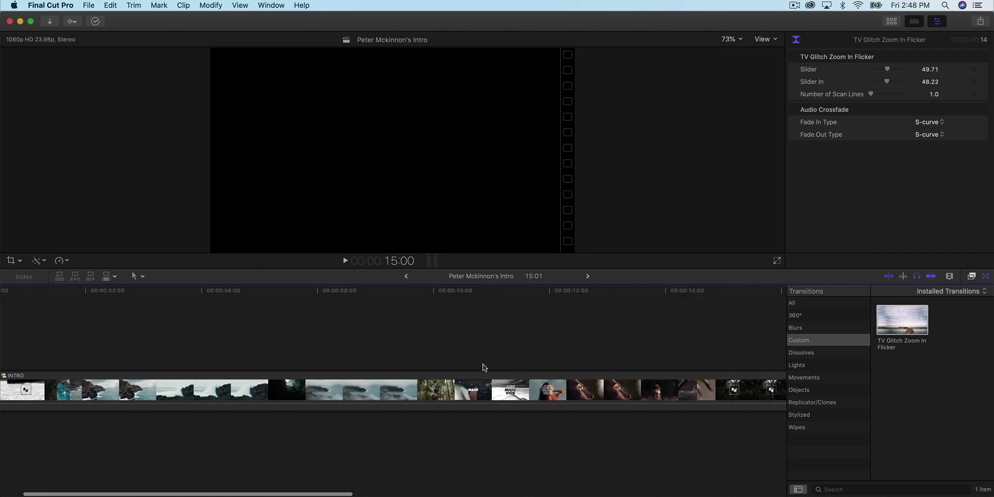
pyautogui.click(972, 277)
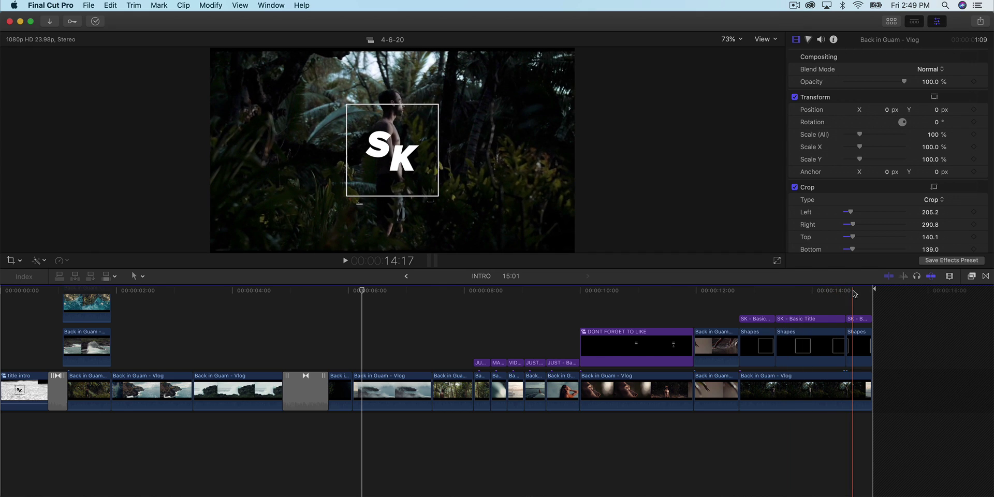
pyautogui.press('super+equal')
pyautogui.press('super+equal')
pyautogui.press('c')
pyautogui.click(834, 303)
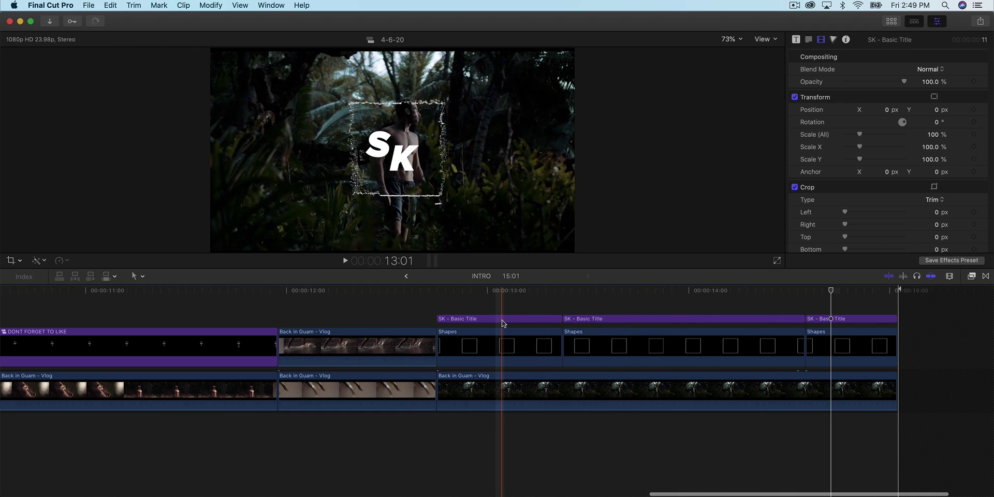
# Set the font of the first SK title above the jungle clip to the handwritten Andrea Bilaro script
pyautogui.click(494, 301)
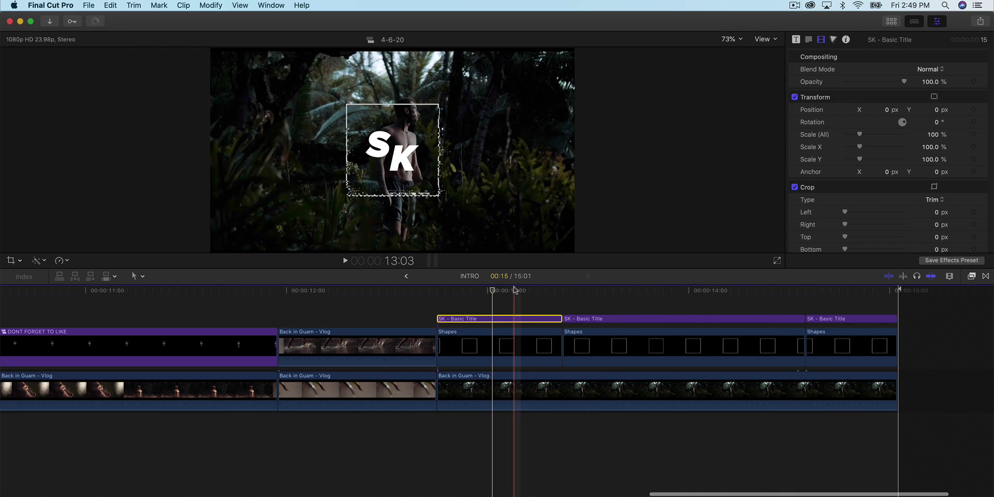
pyautogui.click(809, 41)
pyautogui.click(886, 174)
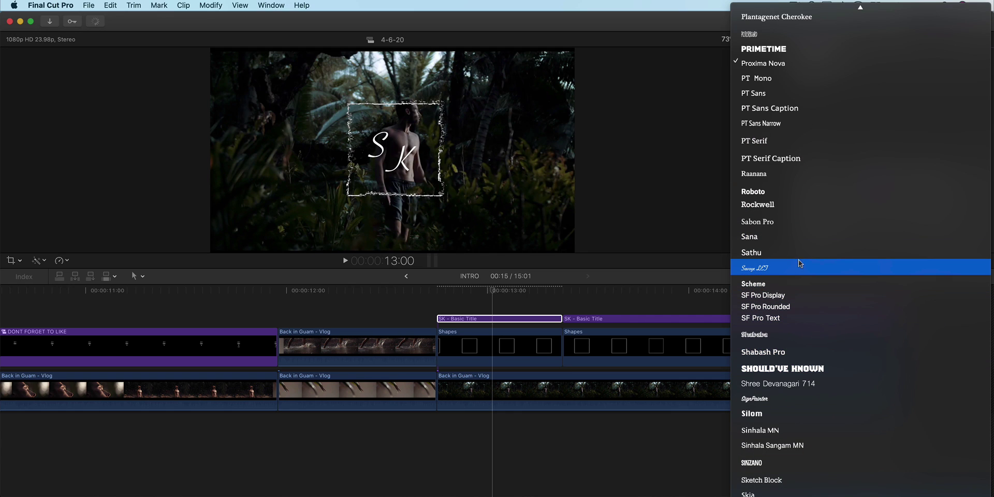
pyautogui.scroll(-5, 799, 295)
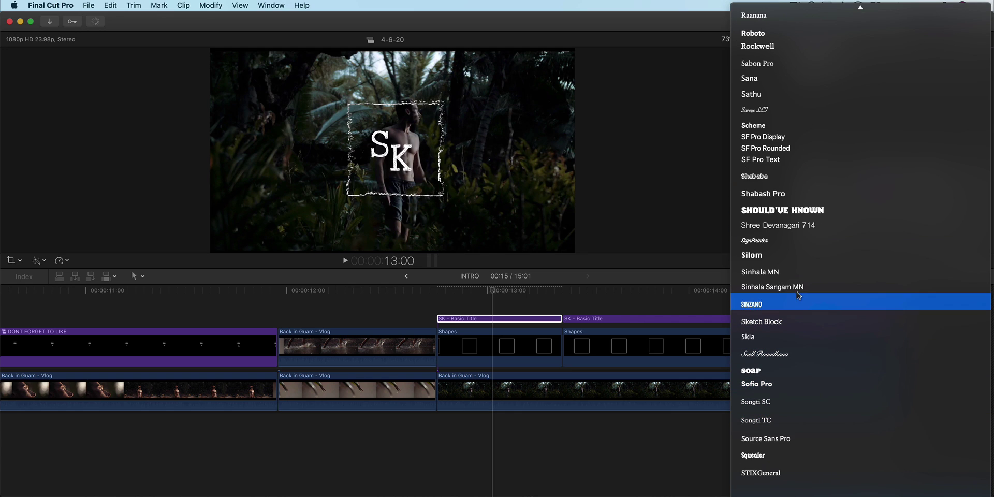
pyautogui.scroll(15, 799, 290)
pyautogui.click(770, 141)
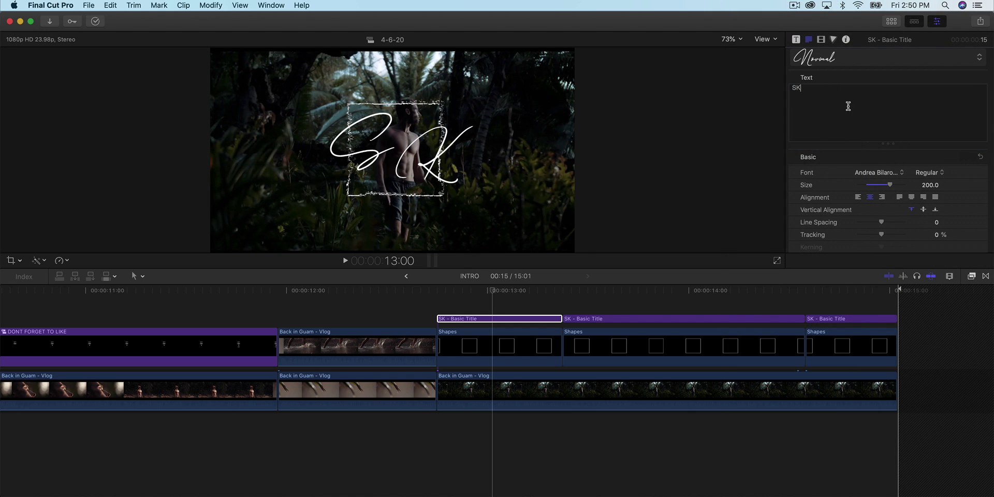
# Replace that title's text with Kolder, reduce its size to 100, and center it inside the square at about X 14, Y -42 px
pyautogui.write('Kolder')
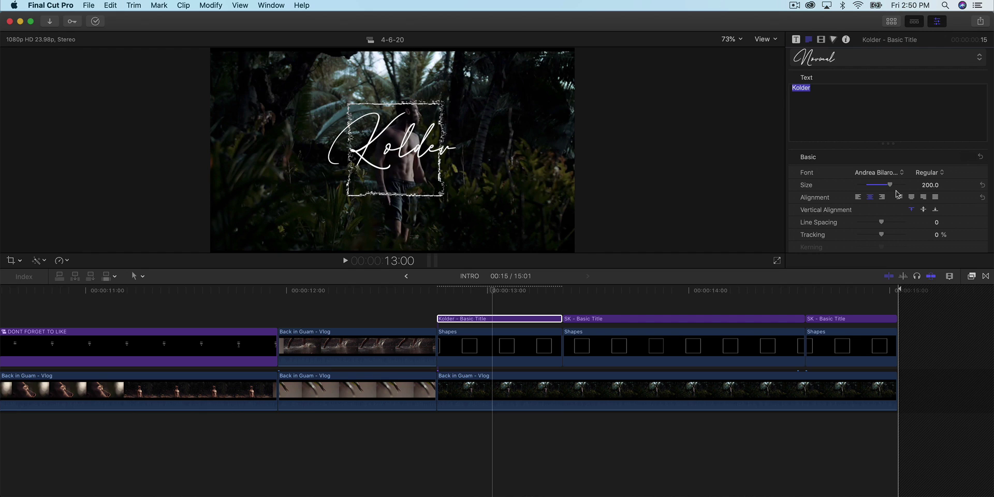
pyautogui.moveTo(891, 185); pyautogui.dragTo(876, 188)
pyautogui.moveTo(390, 145); pyautogui.dragTo(394, 147)
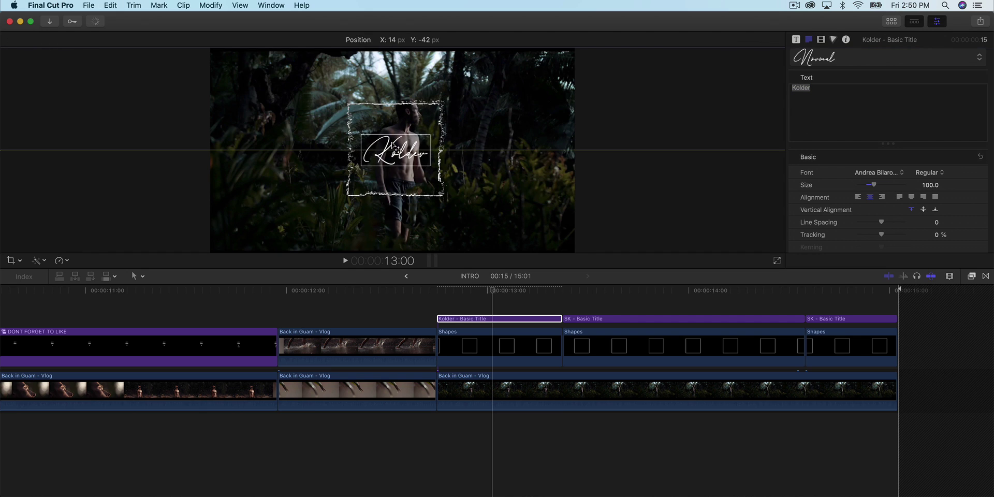
# Replace the two remaining SK titles by extending the Kolder title to the jungle clip's end and splitting it at the Shapes cuts
pyautogui.click(459, 290)
pyautogui.moveTo(466, 293); pyautogui.dragTo(896, 317)
pyautogui.press('b')
pyautogui.click(562, 318)
pyautogui.click(808, 319)
pyautogui.press('a')
pyautogui.click(782, 320)
# Paste the ES_Help You Let It Go (Instrumental Version) music track beneath the clips at the start of the INTRO timeline
pyautogui.hscroll(-18, 407, 291)
pyautogui.hscroll(-10, 407, 291)
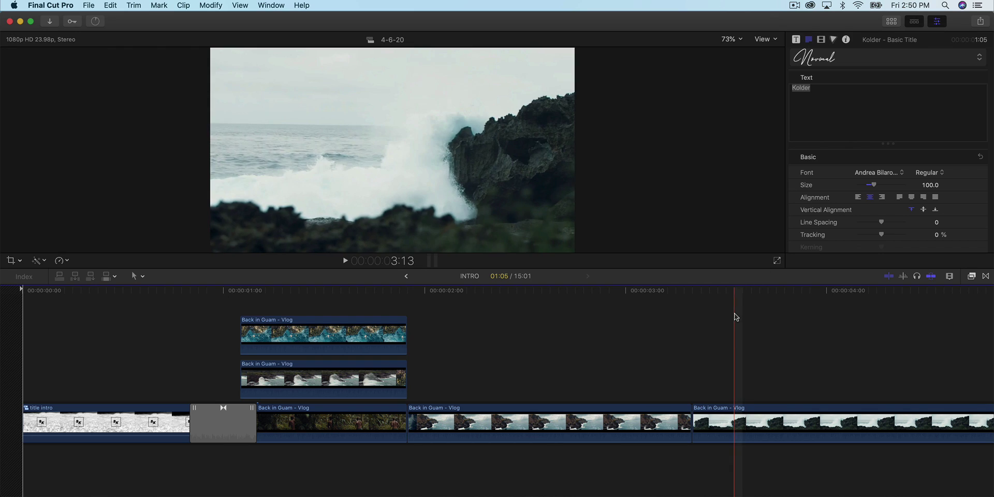
pyautogui.press('super+v')
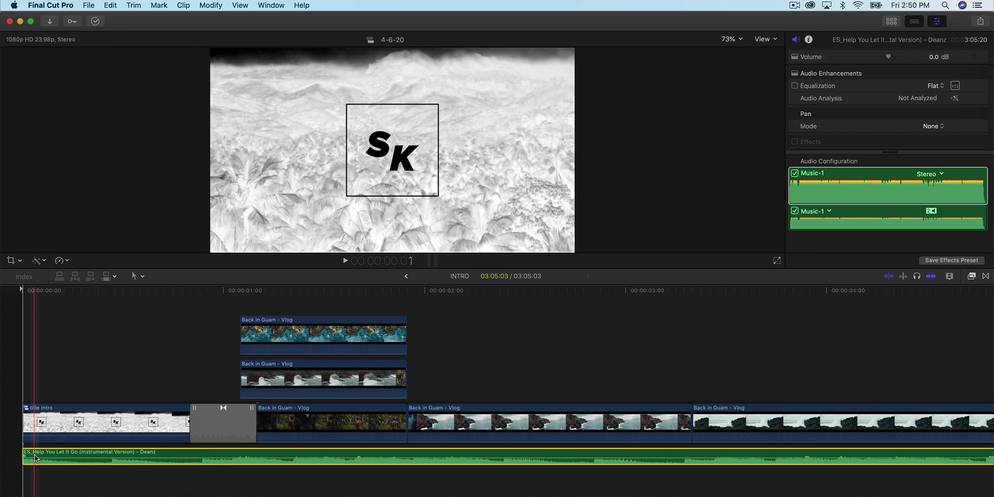
pyautogui.moveTo(115, 462)
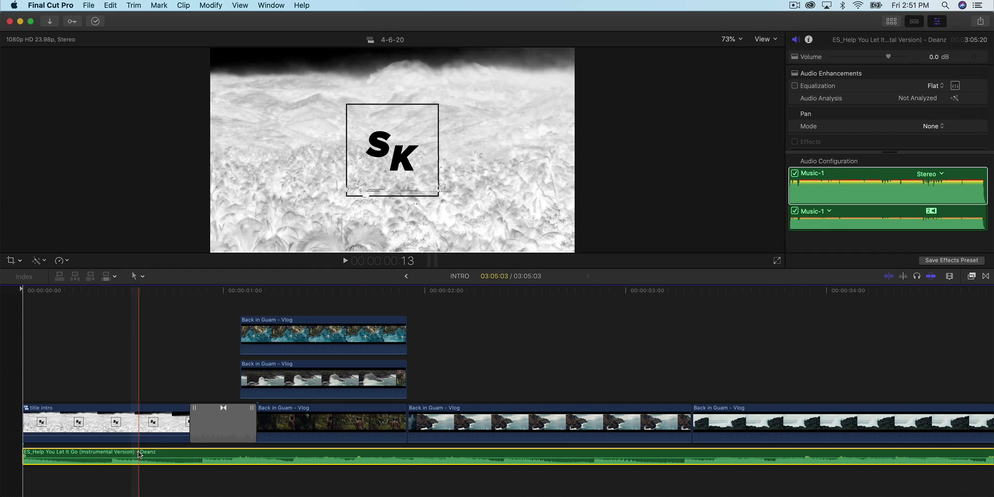
# Trim the opening off the music track so the clip runs about 2:18:20, and realign it with the start of the INTRO timeline
pyautogui.press('super+minus')
pyautogui.press('super+minus')
pyautogui.press('super+minus')
pyautogui.press('super+minus')
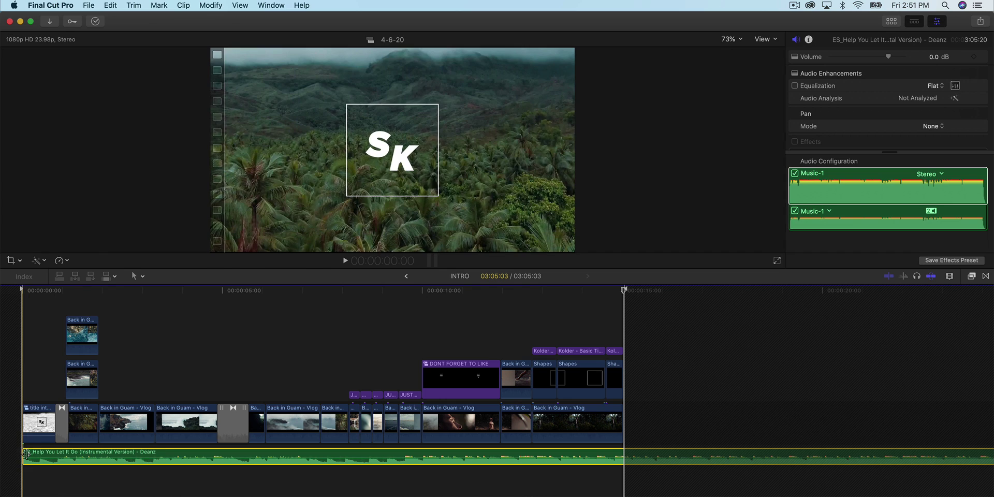
pyautogui.moveTo(25, 454); pyautogui.dragTo(190, 453)
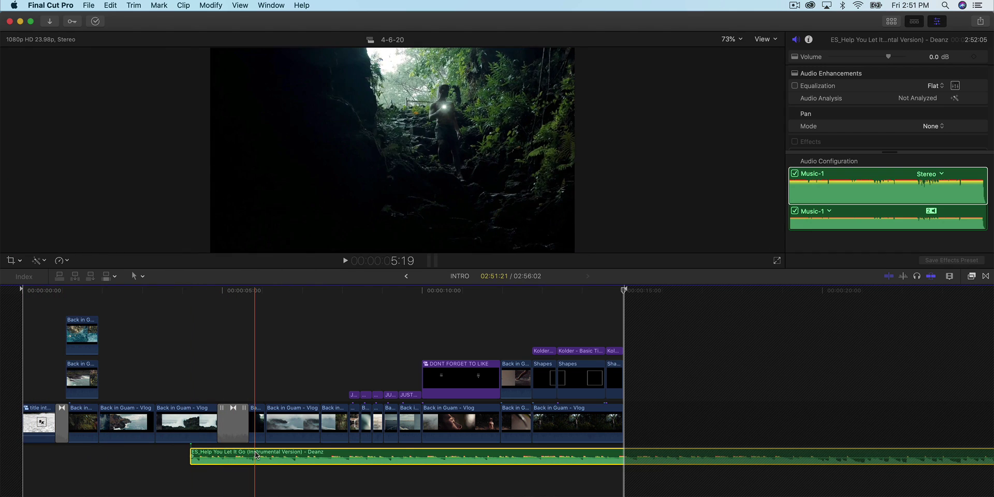
pyautogui.moveTo(256, 455); pyautogui.dragTo(88, 455)
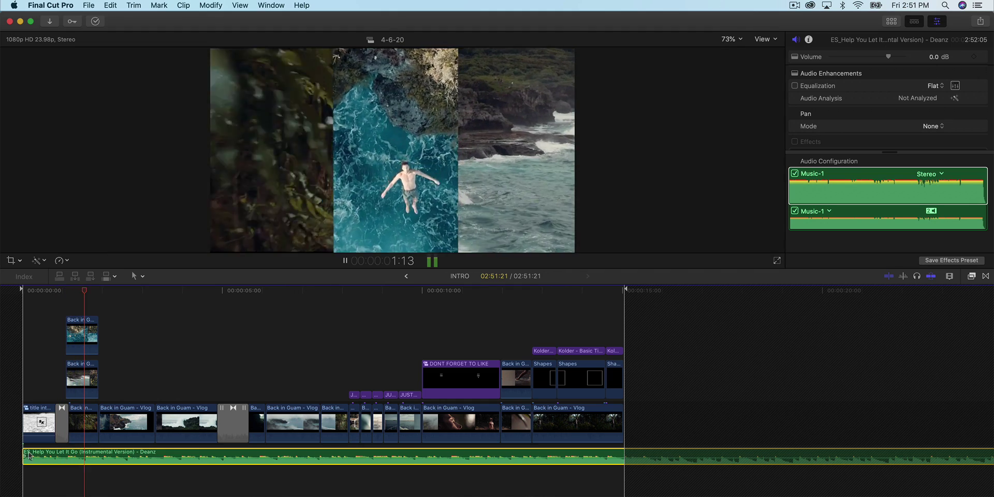
pyautogui.moveTo(32, 455); pyautogui.dragTo(145, 455)
pyautogui.moveTo(294, 455); pyautogui.dragTo(172, 456)
# Play the intro from its start with the music, and scrub through the opening title and first b-roll clips to review the timing
pyautogui.click(10, 430)
pyautogui.press('space')
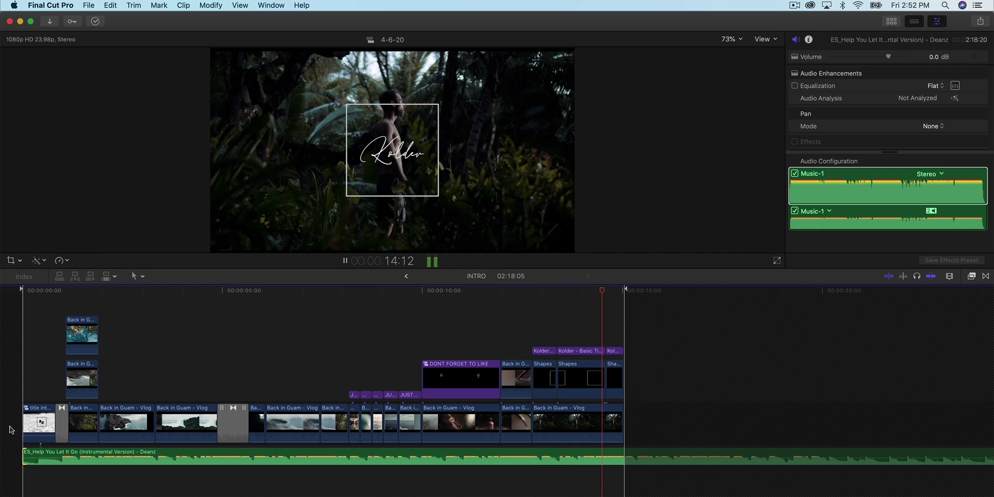
pyautogui.press('space')
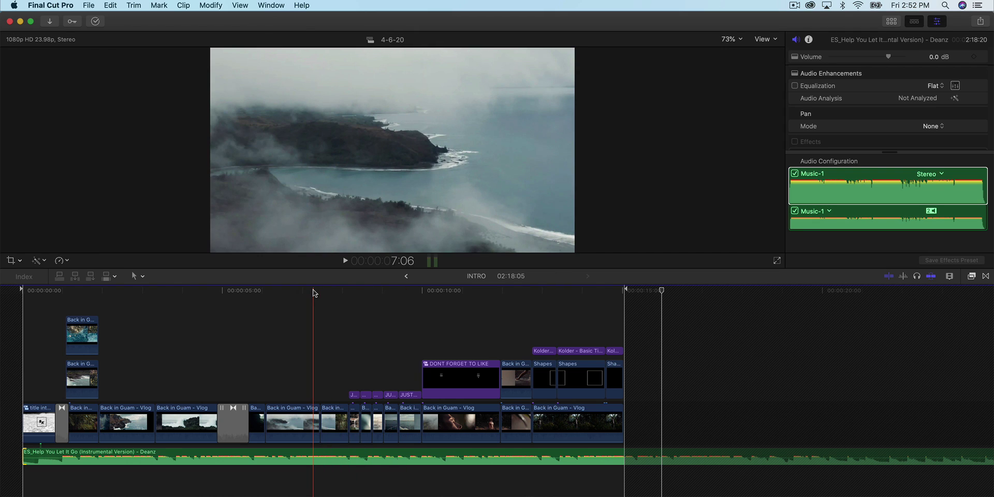
pyautogui.click(61, 291)
pyautogui.moveTo(62, 291); pyautogui.dragTo(104, 293)
pyautogui.moveTo(165, 291); pyautogui.dragTo(53, 317)
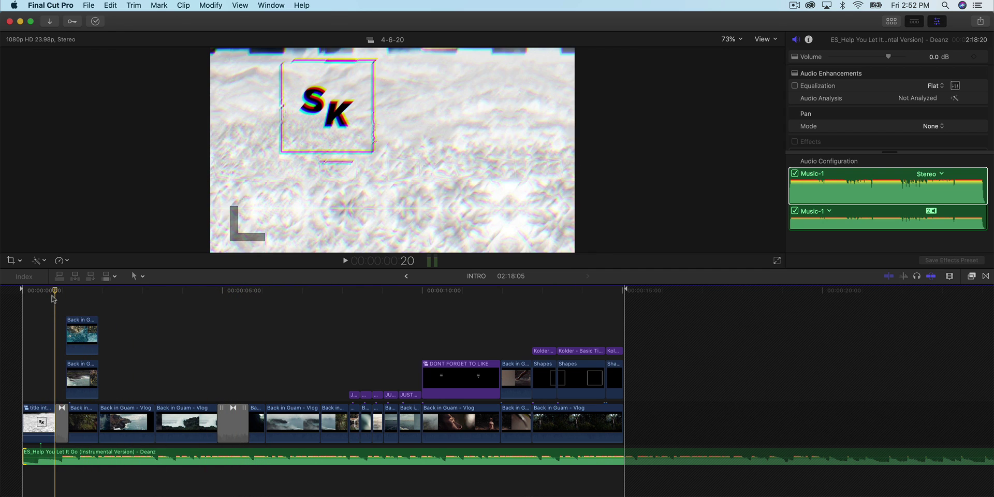